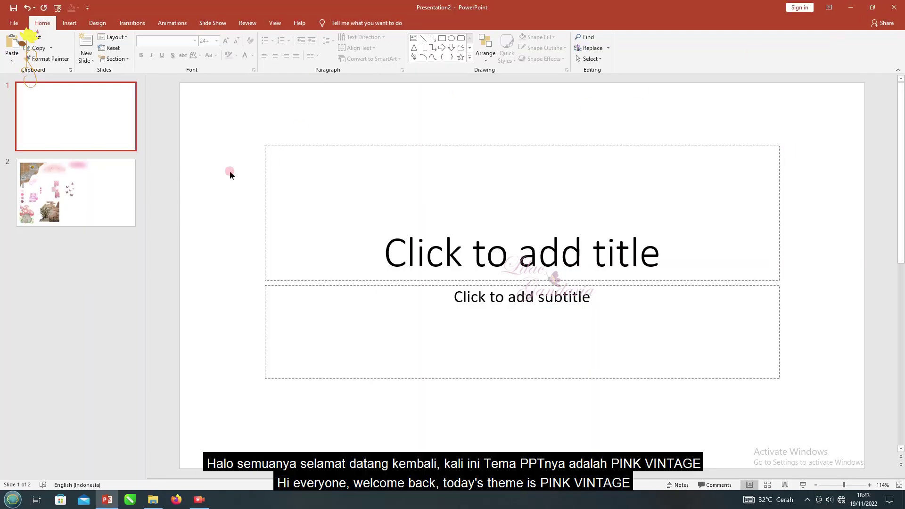
- Look over the sticker pictures on slide 2: daisy collage, pink blur, butterflies, teddy bear
left_click(93, 187)
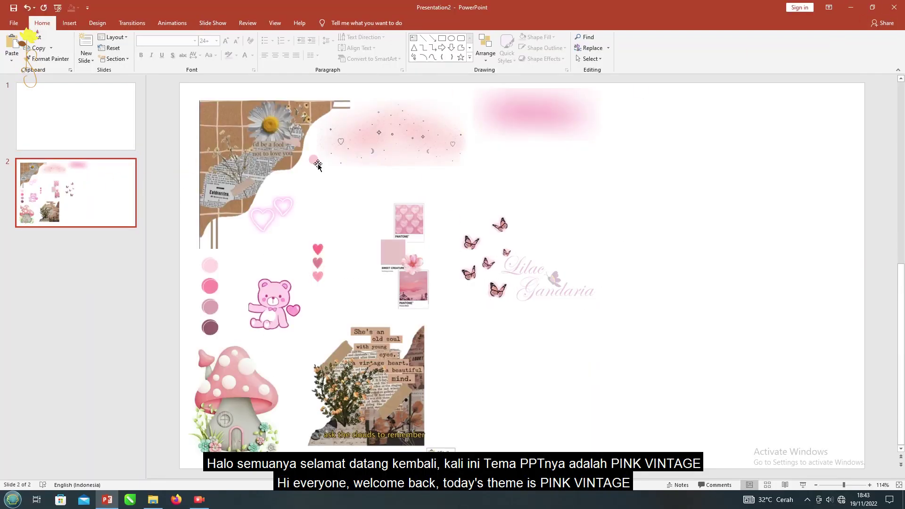
left_click(253, 162)
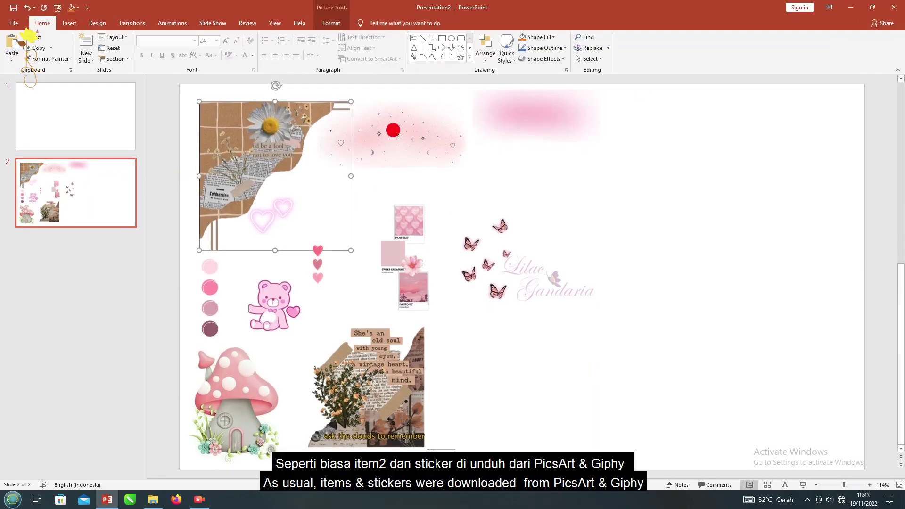
left_click(524, 122)
left_click(493, 247)
left_click(273, 302)
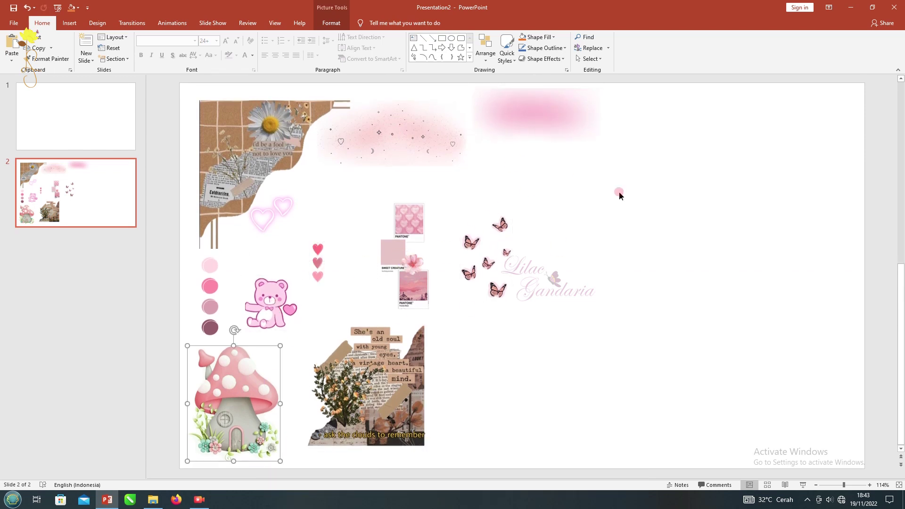
- Delete both the title and subtitle placeholders from slide 1
left_click(100, 111)
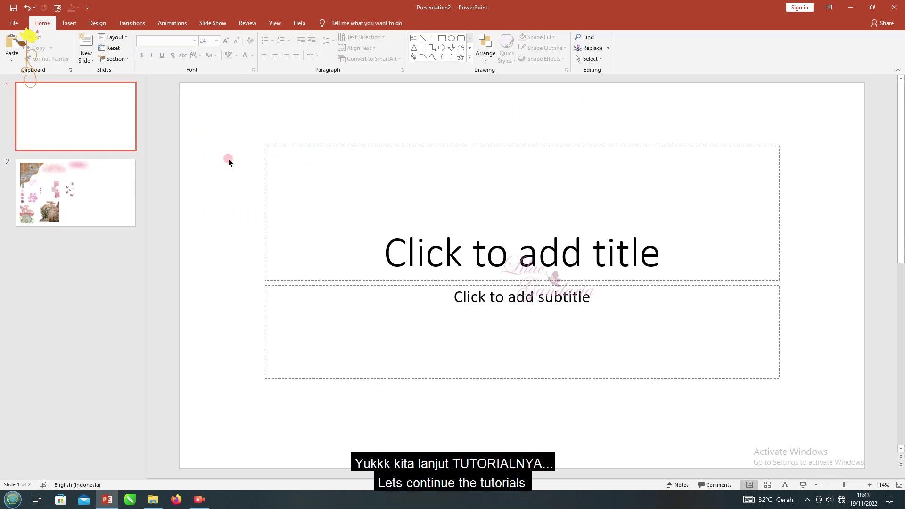
left_click_drag(240, 117, 771, 414)
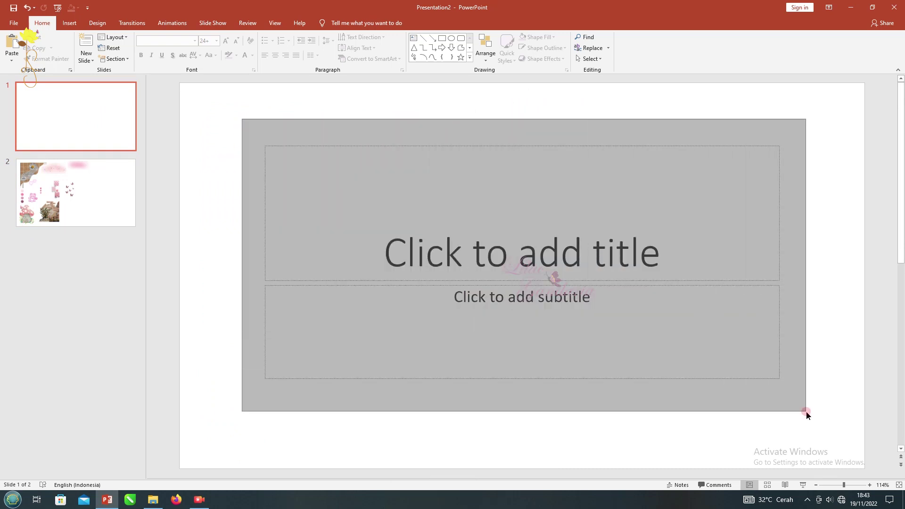
key("Delete")
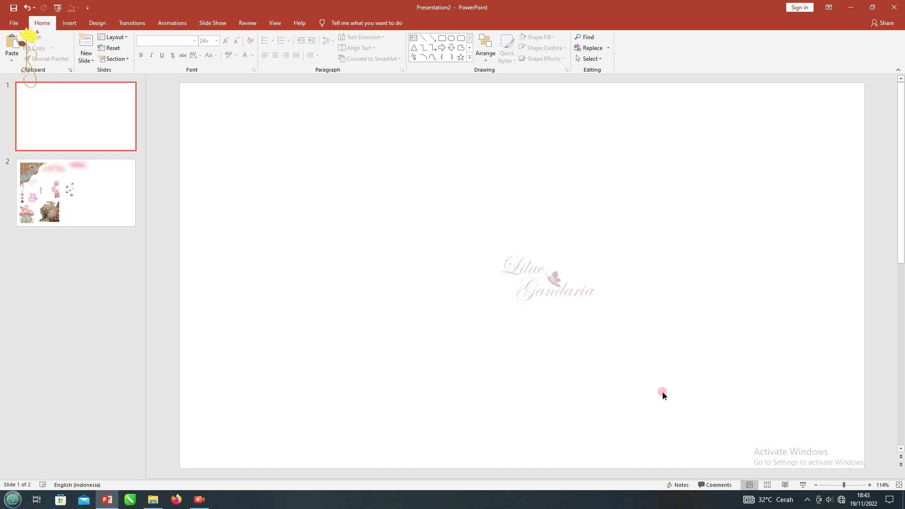
- Pick out the pink hearts sticker on slide 2, then open slide 1's background formatting
left_click(76, 192)
left_click(313, 258)
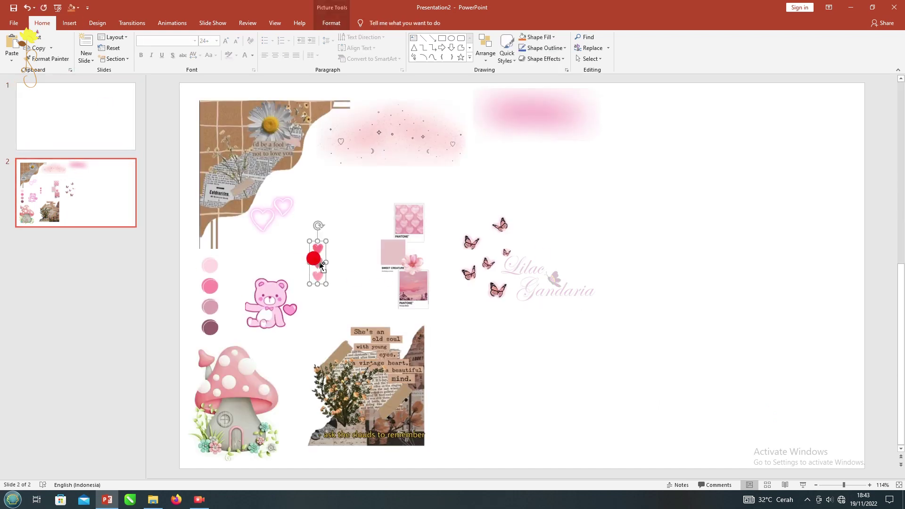
left_click(128, 135)
left_click(97, 23)
left_click(855, 47)
- Fill slide 1's background with solid pink sampled from the hearts sticker
left_click(880, 198)
left_click(844, 297)
left_click(259, 270)
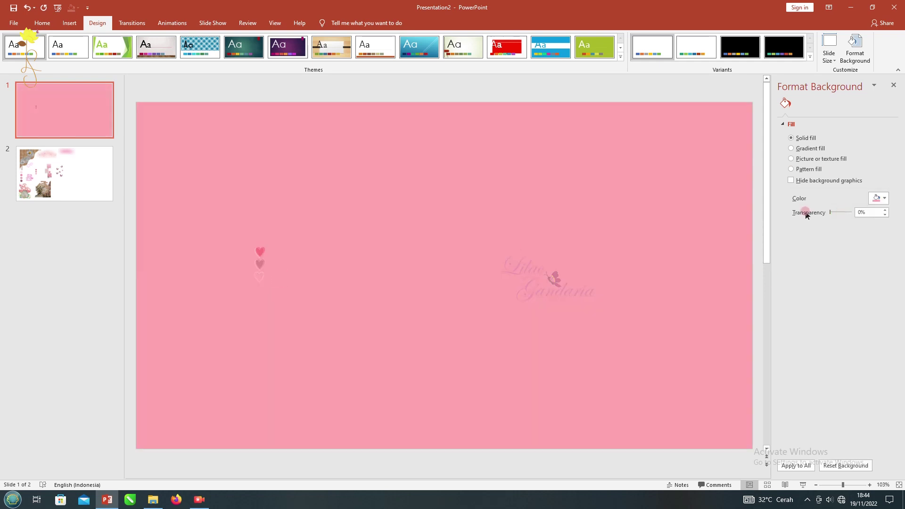
left_click(893, 85)
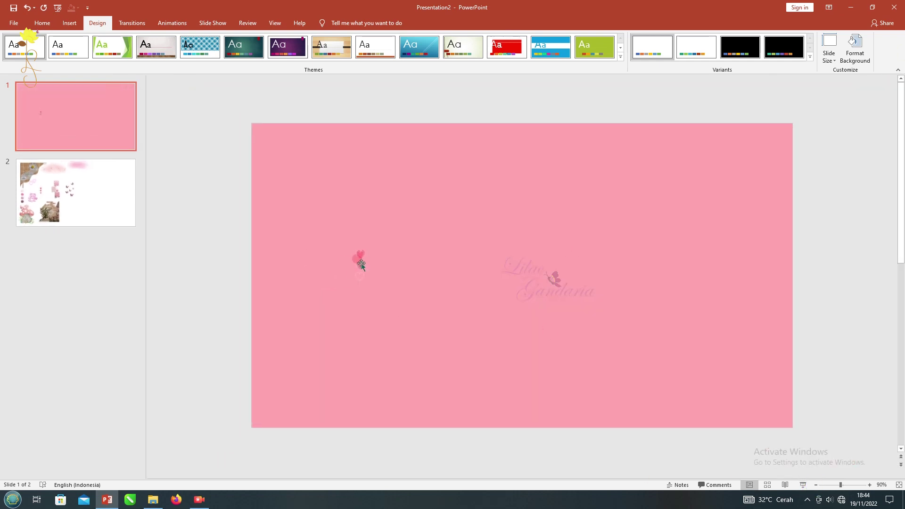
- Try moving slide 2's collage pictures to slide 1, undo it, and switch to the BACKGROUND folder
key("Down")
left_click(345, 211)
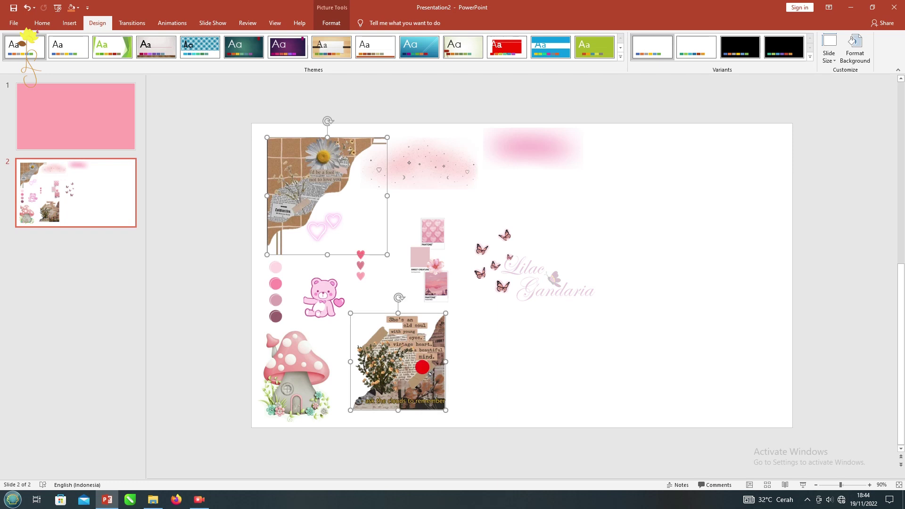
key("ctrl+x")
key("Page_Up")
key("ctrl+v")
key("ctrl+z")
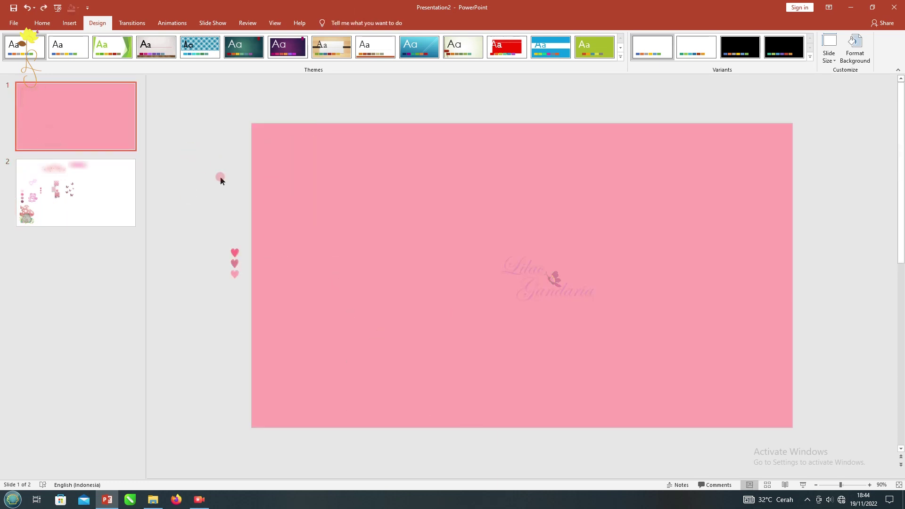
key("ctrl+z")
key("Page_Up")
key("alt+Tab")
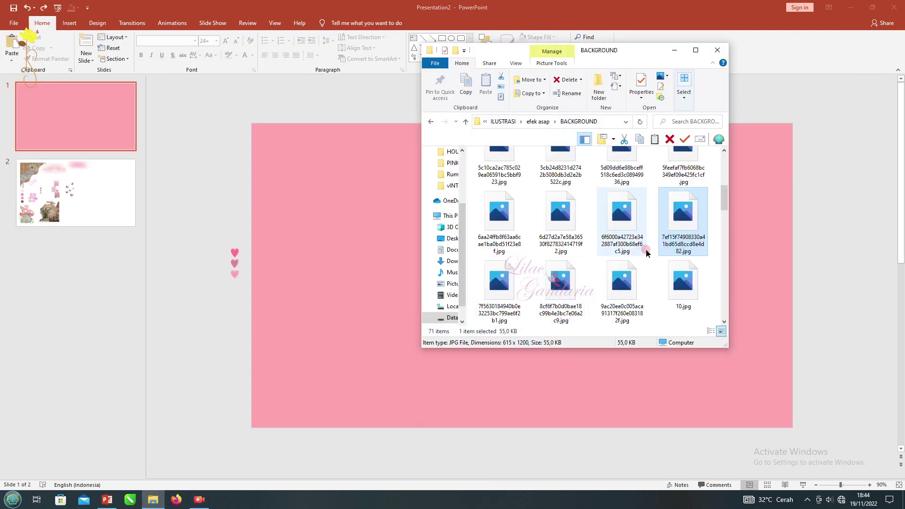
- Add the grid-paper image to slide 1 with a snipped-corner frame, rotated 90° right and flipped horizontally
left_click_drag(646, 253, 303, 325)
left_click(561, 45)
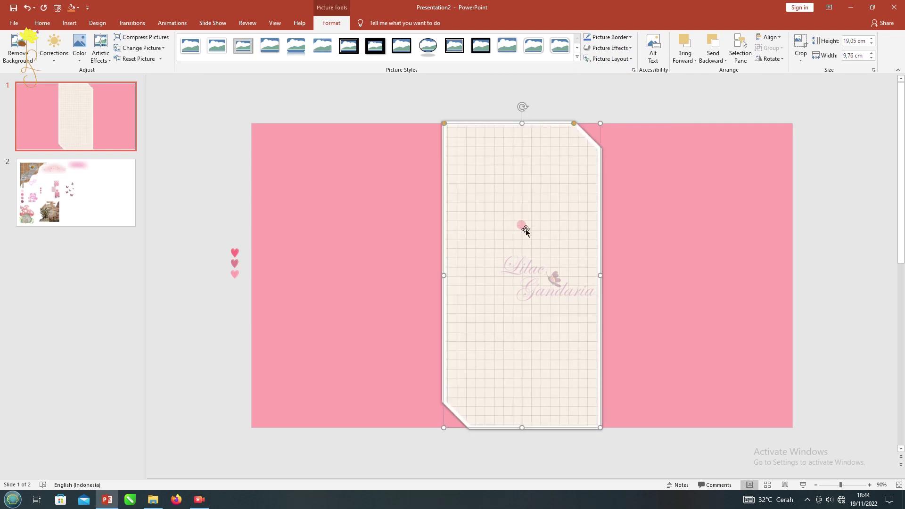
left_click(769, 59)
left_click(777, 66)
left_click(770, 58)
left_click(773, 105)
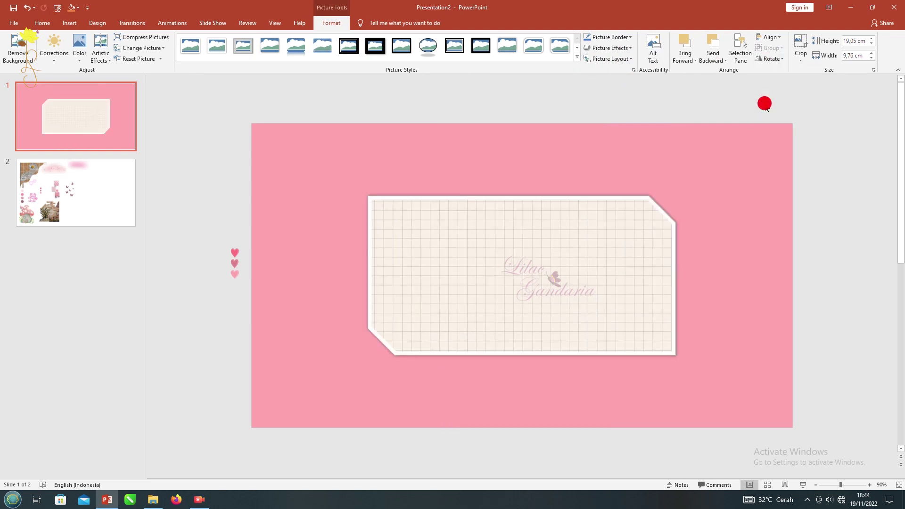
- Remove the grid picture's shadow and give it a 3 pt mauve outline
left_click(605, 37)
left_click(542, 58)
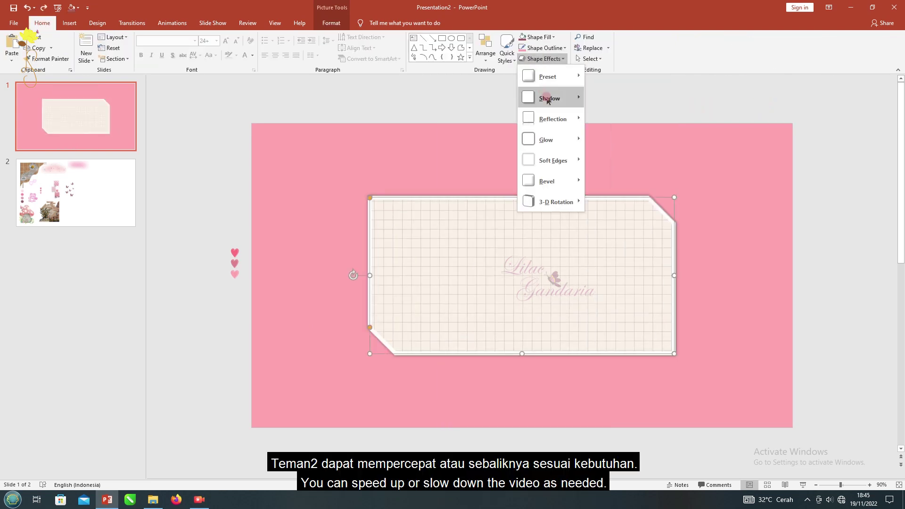
left_click(597, 116)
left_click(539, 37)
left_click(543, 48)
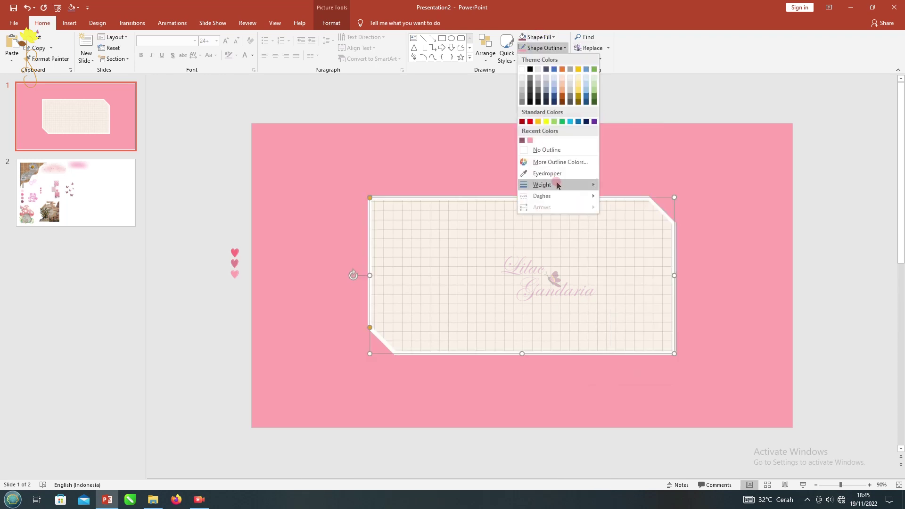
left_click(644, 248)
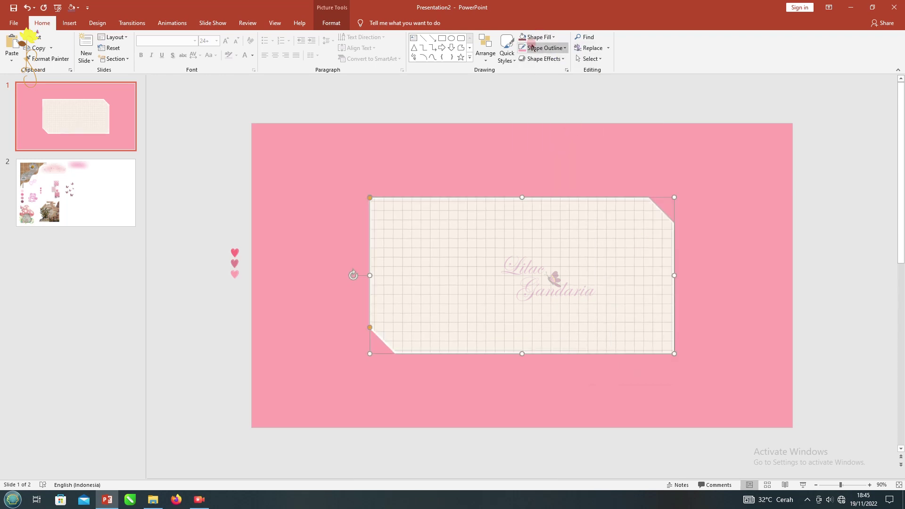
left_click(542, 48)
left_click(522, 140)
- Enlarge and reposition the grid-paper frame to fill most of the slide
left_click_drag(675, 197, 833, 117)
mouse_move(602, 119)
left_mouse_down()
mouse_move(511, 159)
mouse_move(511, 139)
left_mouse_up()
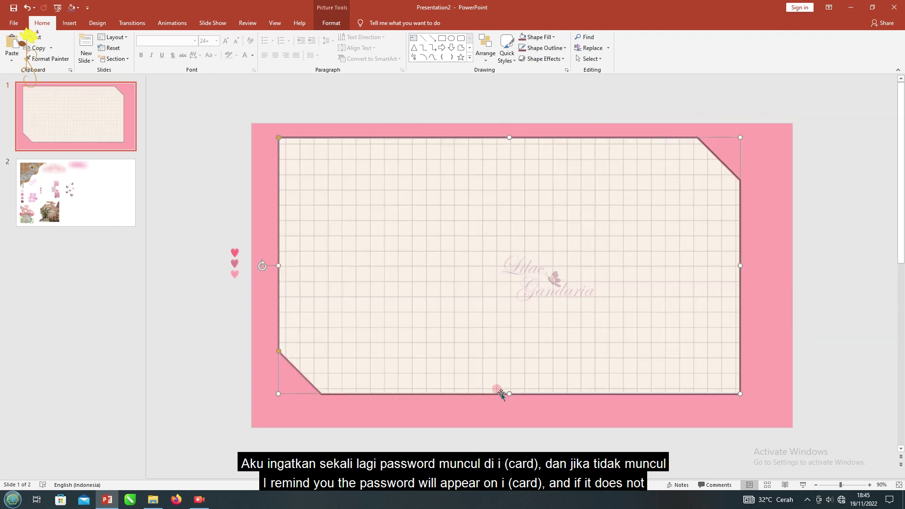
left_click_drag(509, 394, 509, 410)
left_click_drag(740, 273, 781, 273)
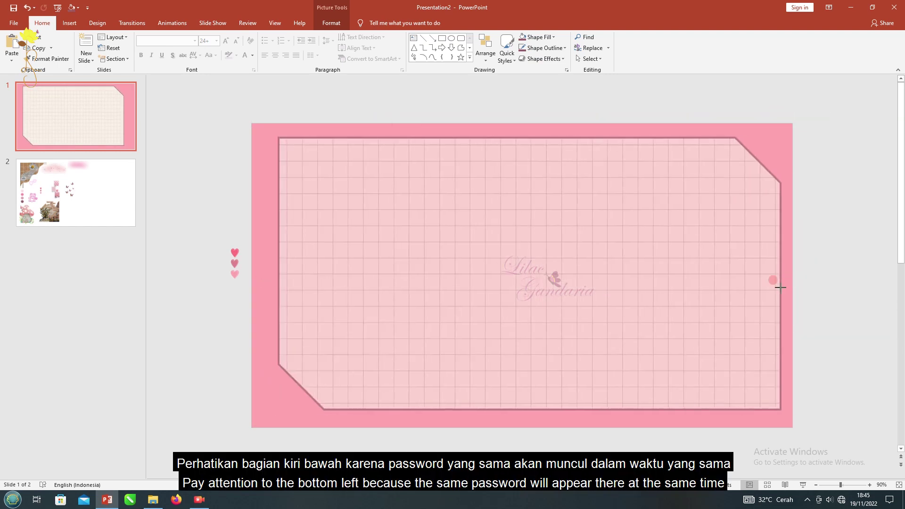
left_click_drag(526, 262, 517, 264)
left_click(223, 180)
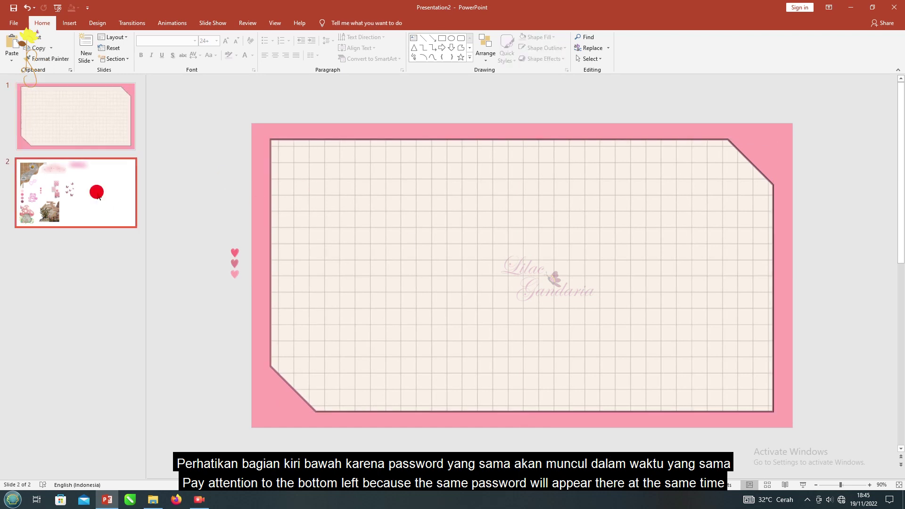
- Move the daisy and old soul collages from slide 2 onto slide 1
left_click(96, 193)
left_click(414, 357)
left_click(304, 157, "shift")
key("ctrl+x")
key("Page_Up")
key("ctrl+v")
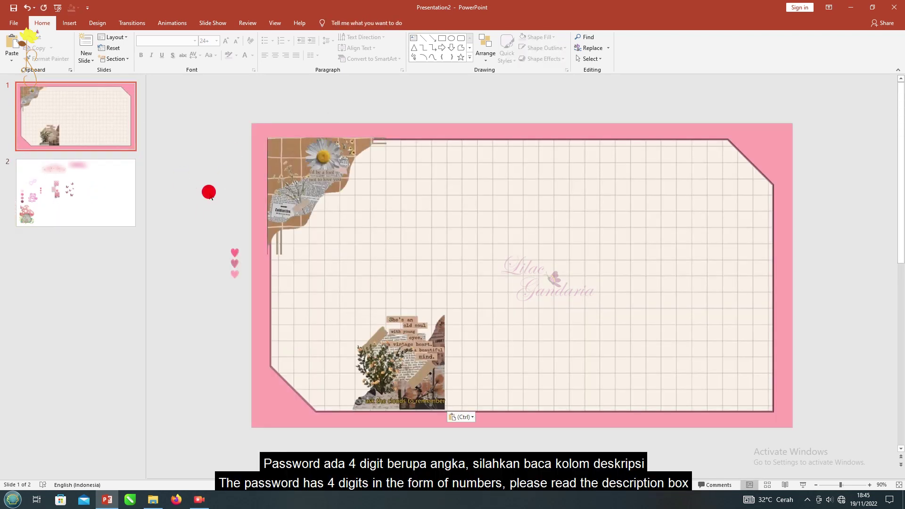
- Place the daisy collage in the frame's top-left corner and the old soul collage bottom-right
left_click_drag(289, 175, 293, 178)
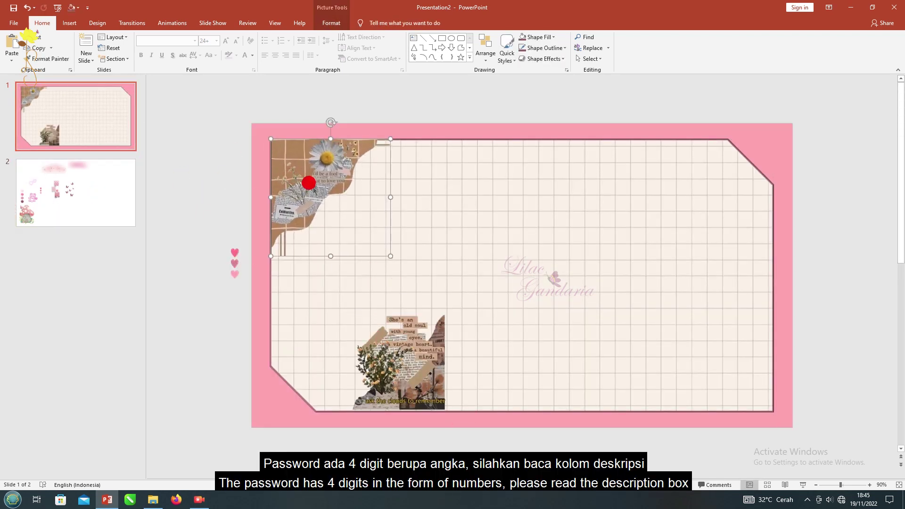
left_click_drag(410, 363, 741, 365)
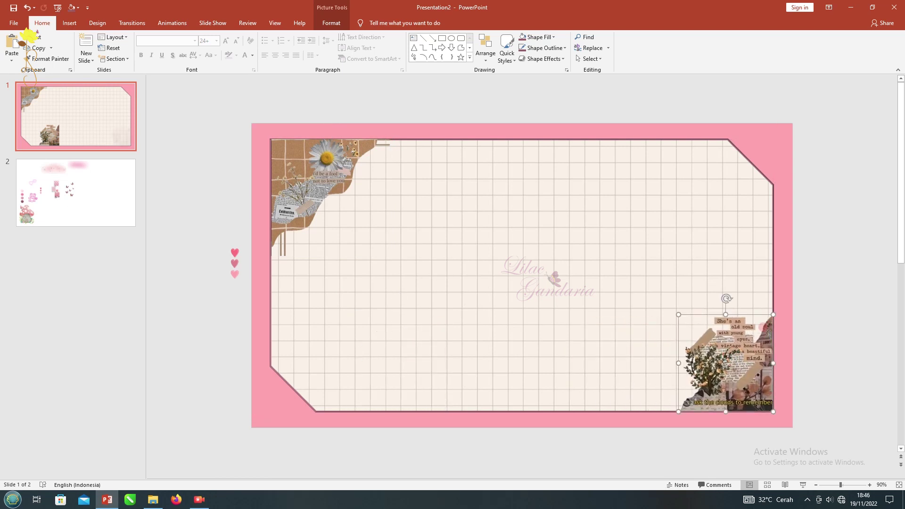
left_click(817, 286)
left_click(870, 485)
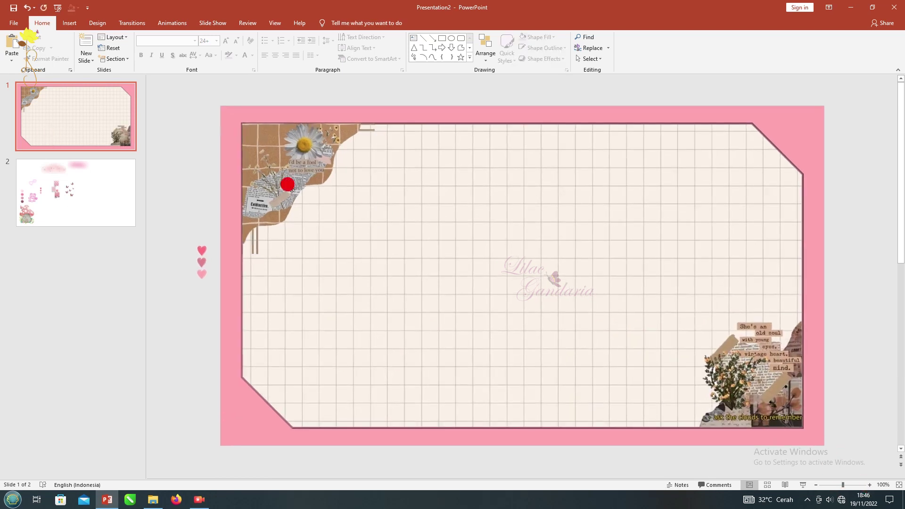
- Move the Pantone cards and pink blur stickers from slide 2 onto slide 1
left_click(372, 253)
scroll(179, 171, "down", 1)
left_click(426, 237)
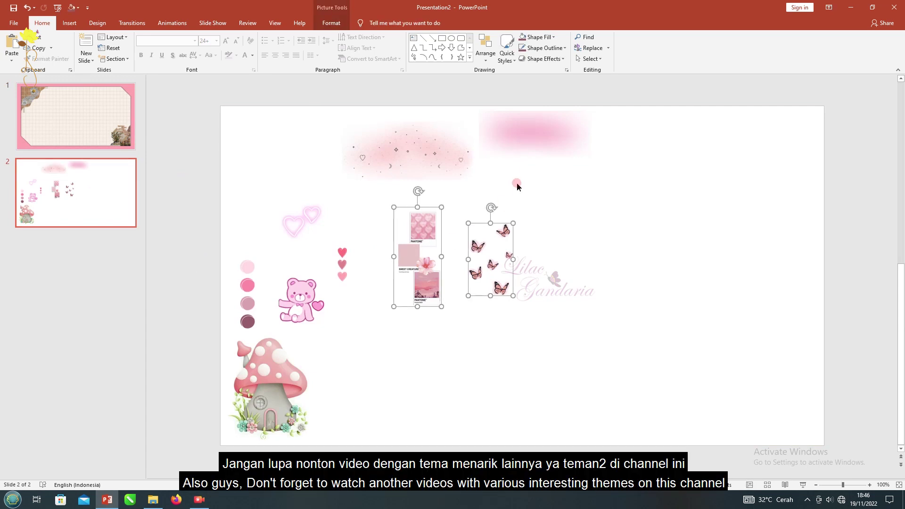
left_click(535, 136, "shift")
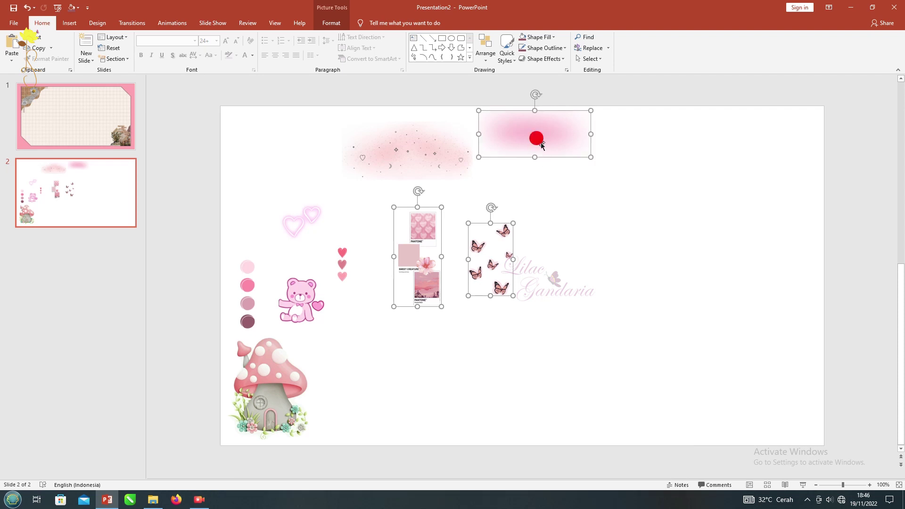
key("ctrl+x")
scroll(421, 293, "up", 1)
key("ctrl+v")
left_click(241, 183)
- Arrange the pink blur, Pantone cards and butterflies in slide 1's upper-right area
mouse_move(512, 132)
left_mouse_down()
mouse_move(687, 162)
mouse_move(695, 149)
left_mouse_up()
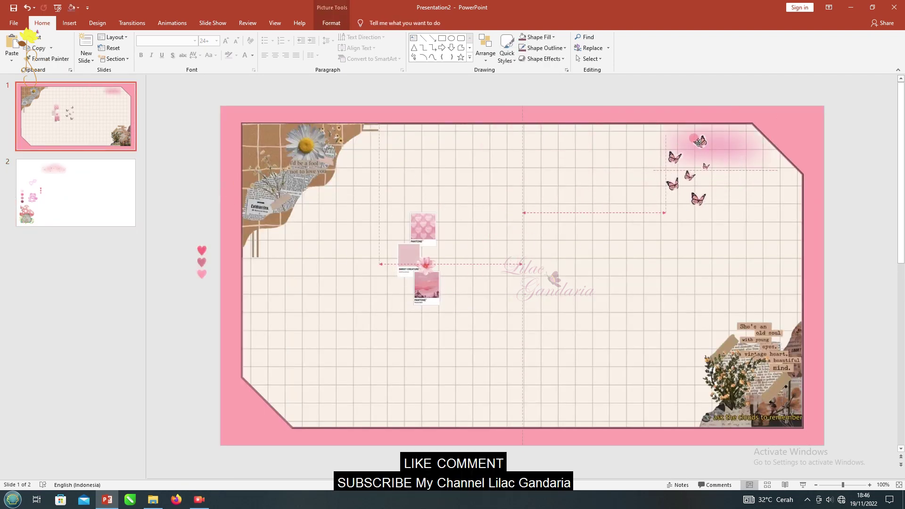
left_click_drag(715, 142, 718, 142)
mouse_move(427, 234)
left_mouse_down()
mouse_move(771, 210)
mouse_move(778, 198)
left_mouse_up()
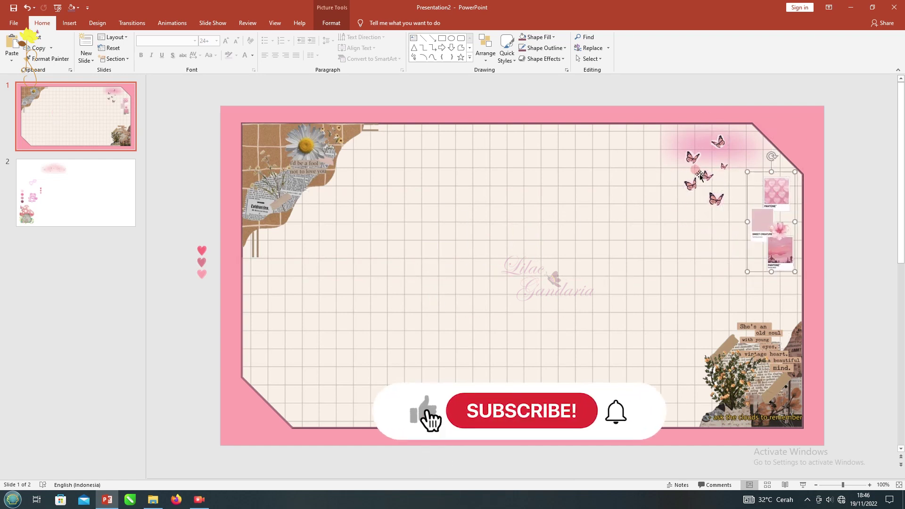
left_click_drag(700, 175, 732, 176)
- Move the colour dots group from slide 2 onto slide 1
left_click(98, 204)
left_click(250, 293)
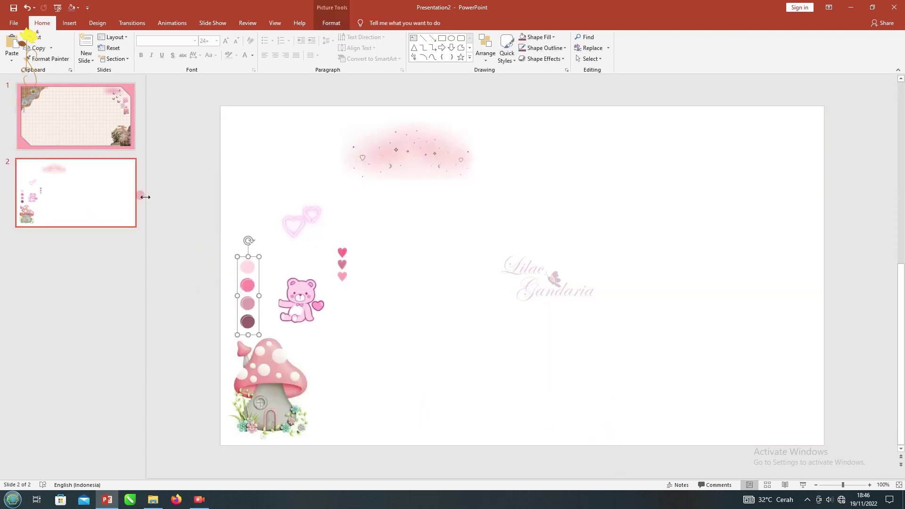
key("Page_Up")
scroll(184, 224, "down", 1)
left_click_drag(168, 220, 267, 332)
left_click(100, 170)
key("Page_Up")
key("ctrl+v")
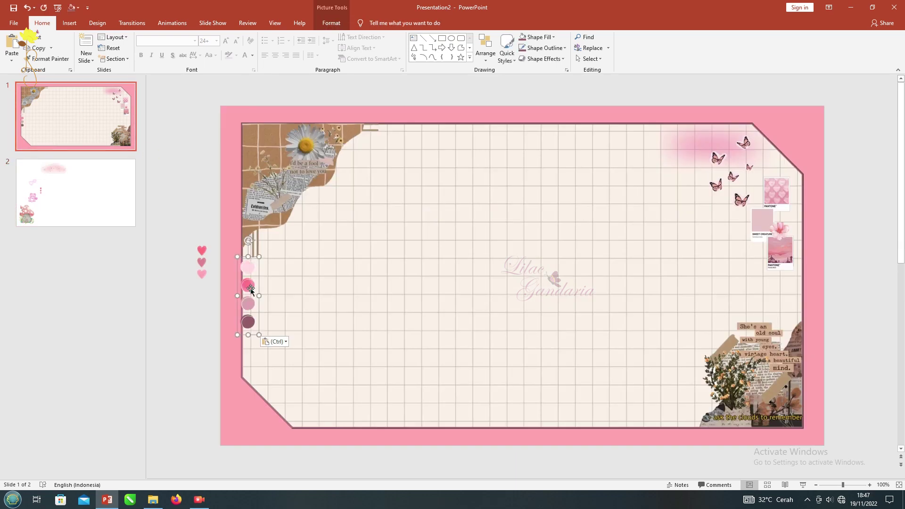
- Move the sparkle cloud and mushroom house stickers from slide 2 onto slide 1
left_click(84, 202)
key("ctrl+x")
left_click(84, 113)
key("ctrl+v")
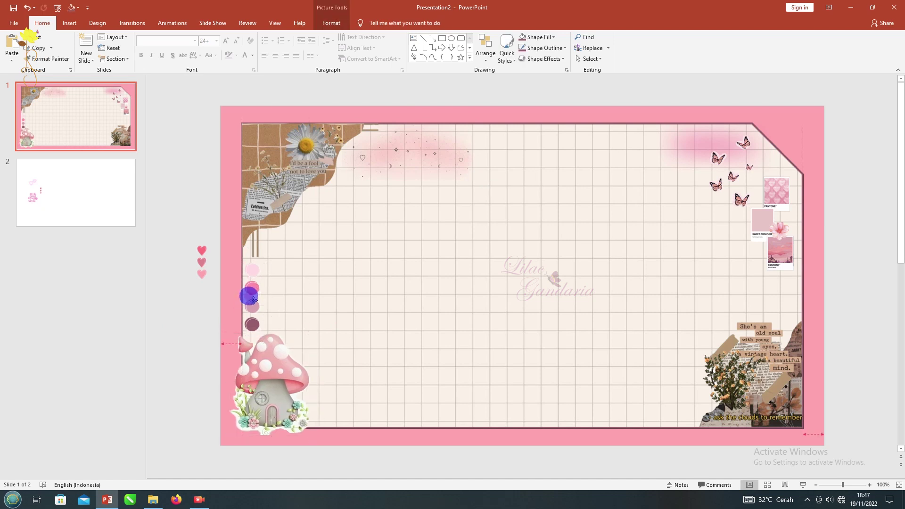
left_click(203, 181)
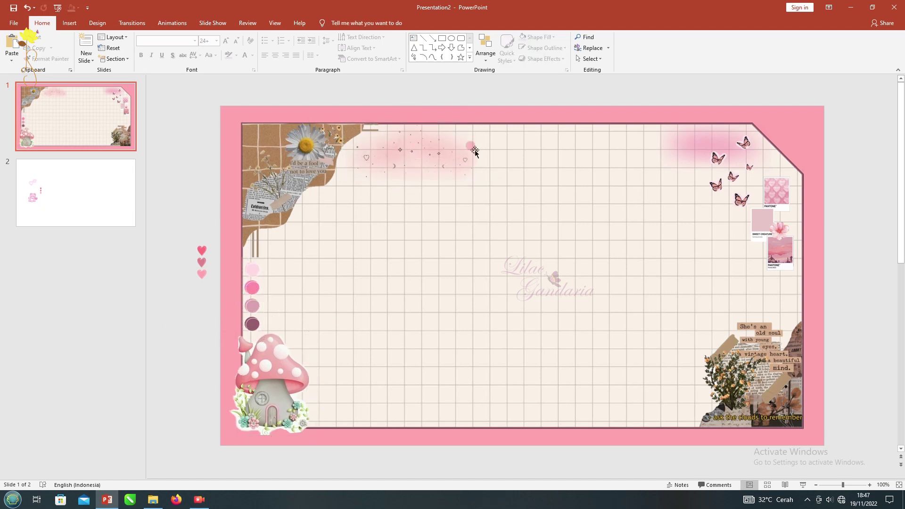
left_click_drag(381, 171, 739, 301)
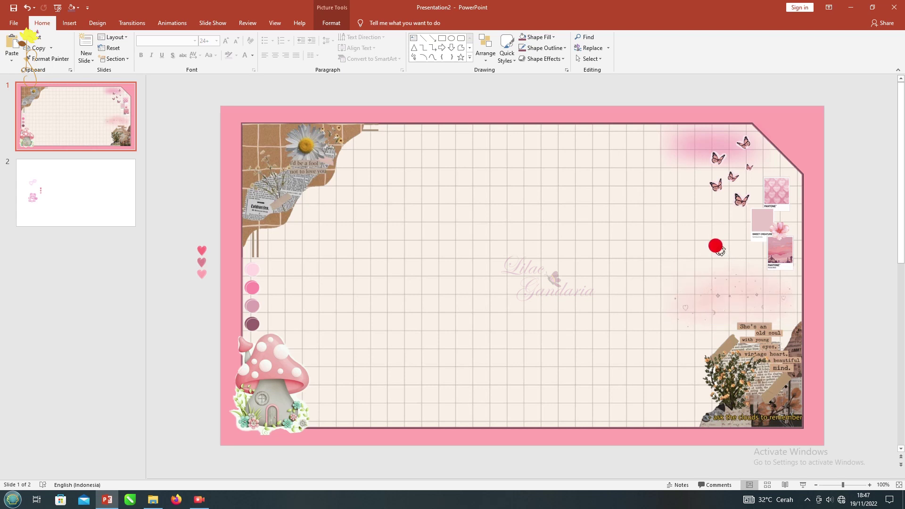
key("ctrl+z")
left_click(174, 261)
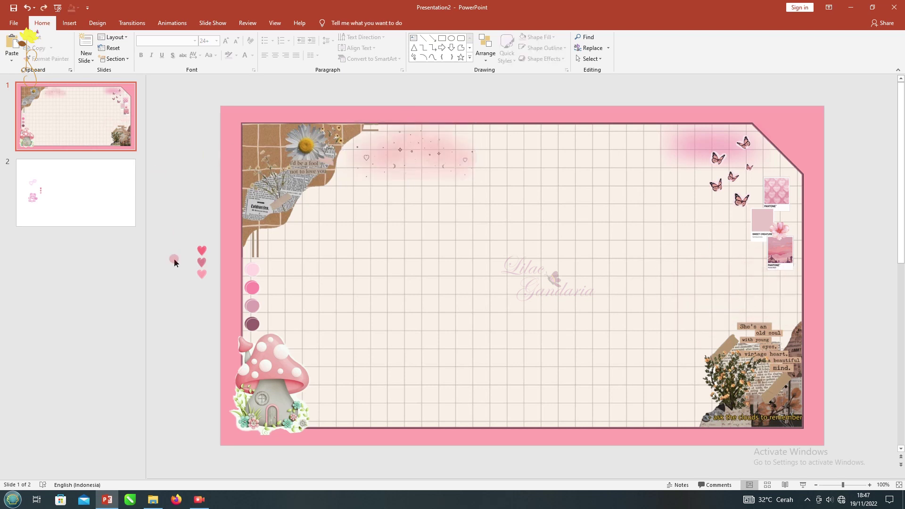
left_click(470, 58)
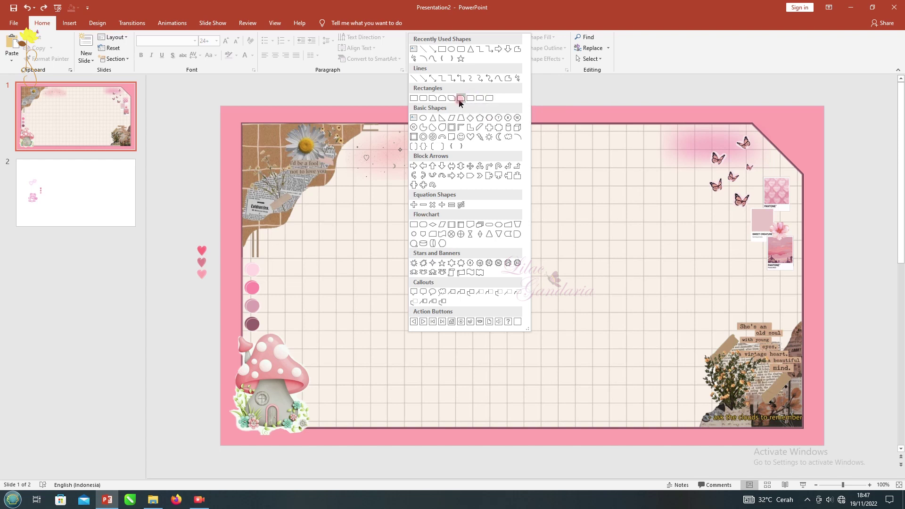
- Draw a Snip Same Side Corner Rectangle mid-slide, duplicate it slightly offset, and dash its outline
left_click(461, 98)
left_click_drag(374, 222, 660, 315)
mouse_move(503, 256)
left_mouse_down()
mouse_move(503, 267)
mouse_move(504, 256)
mouse_move(512, 265)
left_mouse_up()
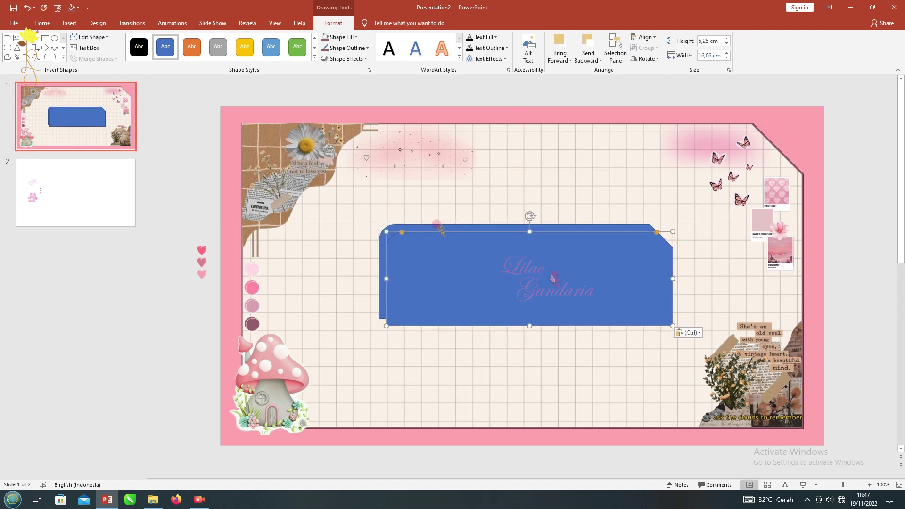
left_click_drag(433, 222, 440, 229)
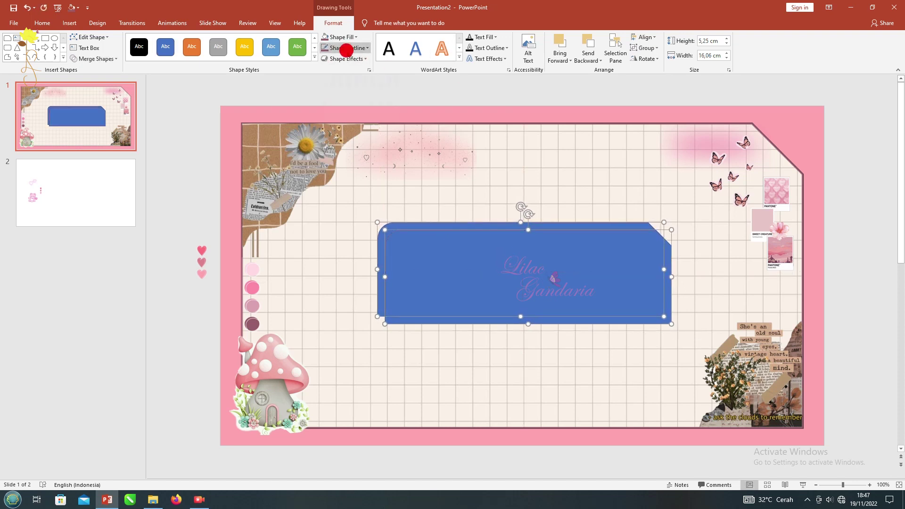
left_click(346, 49)
left_click(414, 214)
left_click(872, 293)
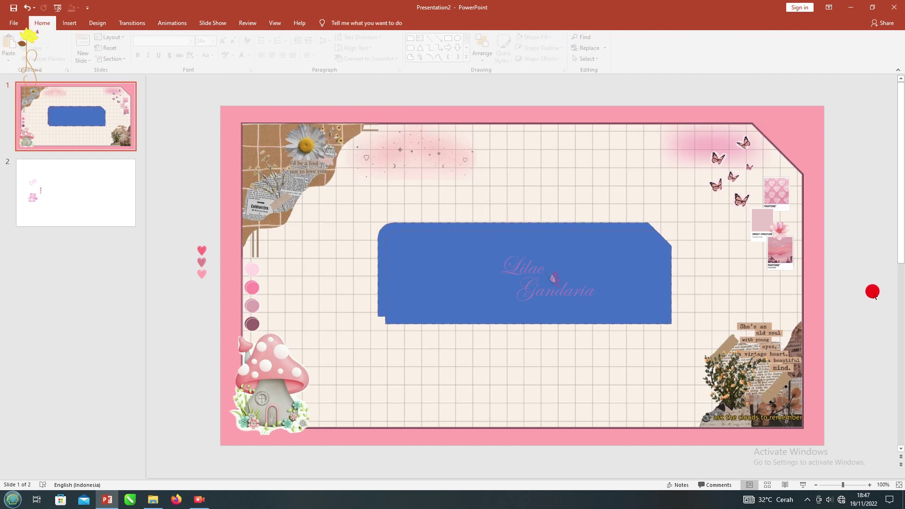
- Fill the back banner with rose pink sampled from the hearts and the front with light pink
left_click(589, 279)
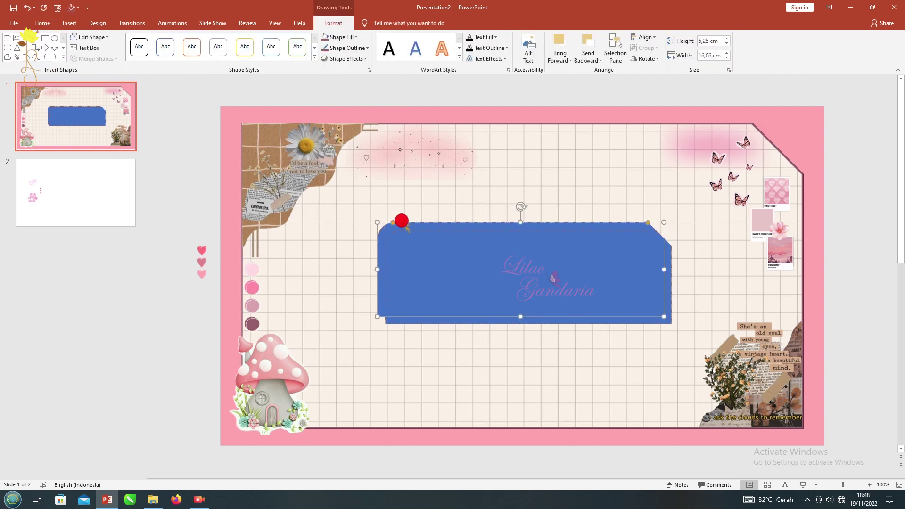
left_click(339, 37)
left_click(339, 174)
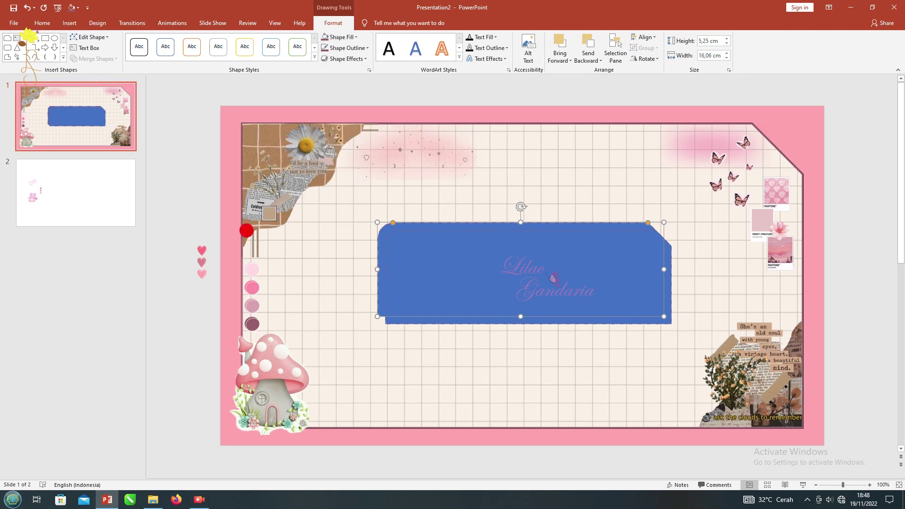
left_click(201, 260)
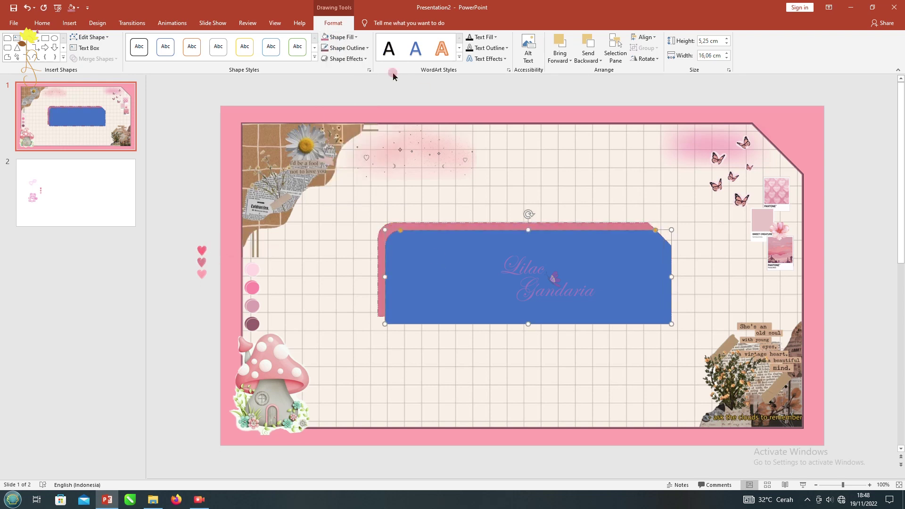
left_click(340, 37)
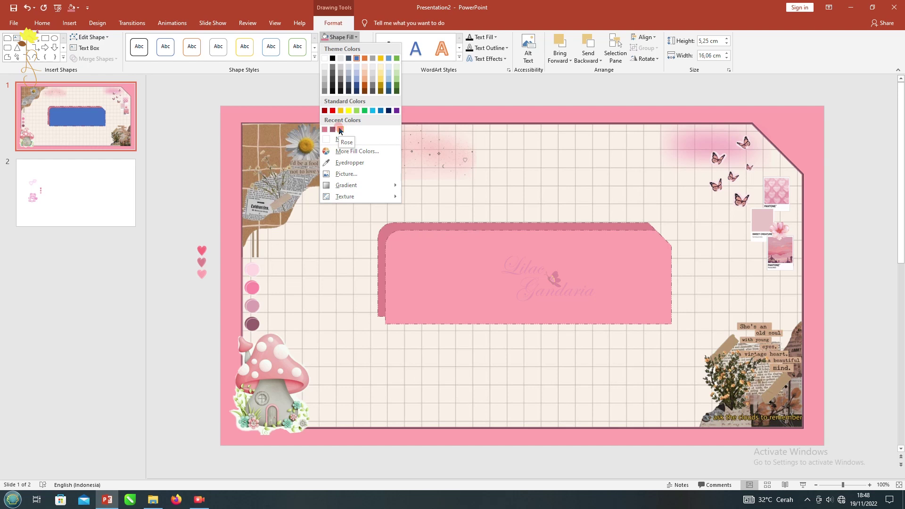
left_click(349, 163)
left_click(252, 268)
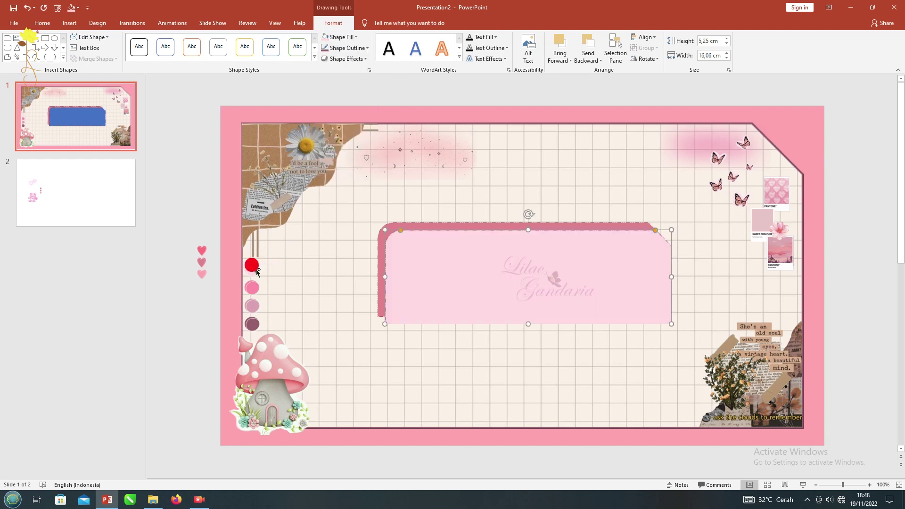
left_click(165, 184)
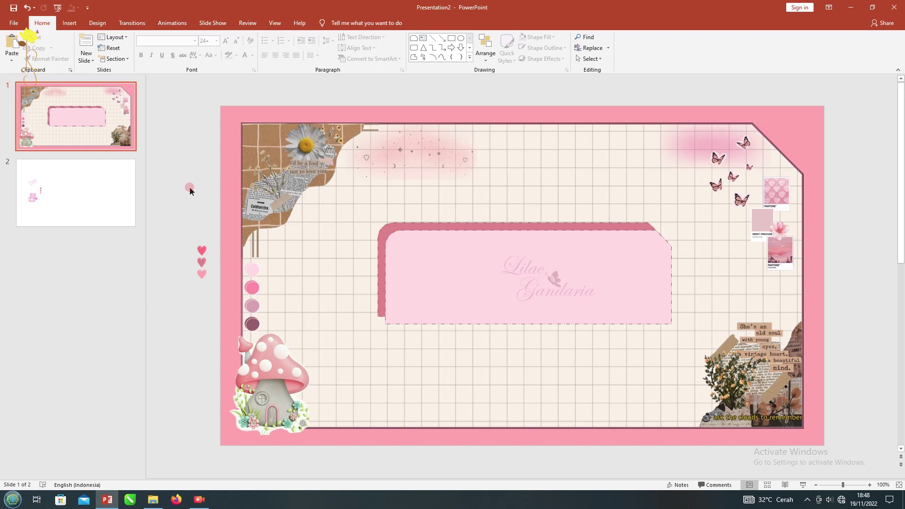
- Move the bear, heart column and outline hearts from slide 2 onto the pink banner's edges
left_click(61, 198)
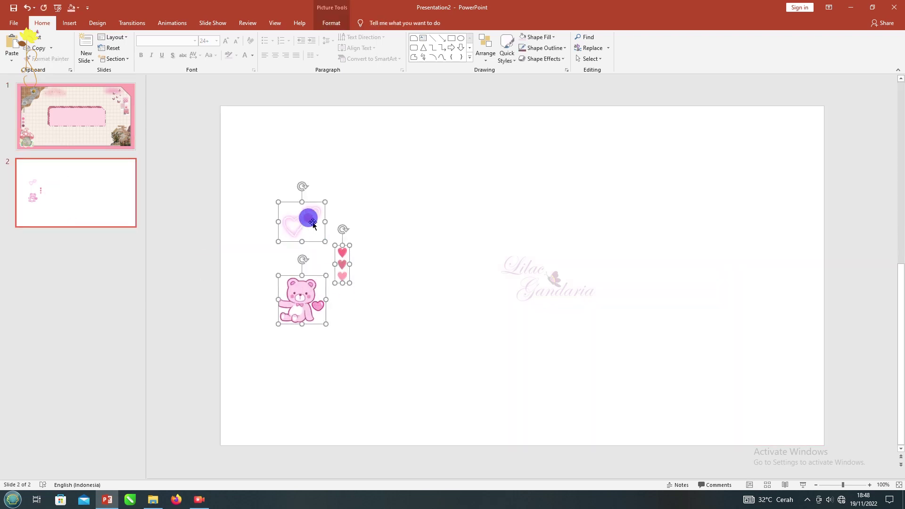
key("ctrl+x")
key("Page_Up")
key("ctrl+v")
left_click_drag(303, 298, 405, 300)
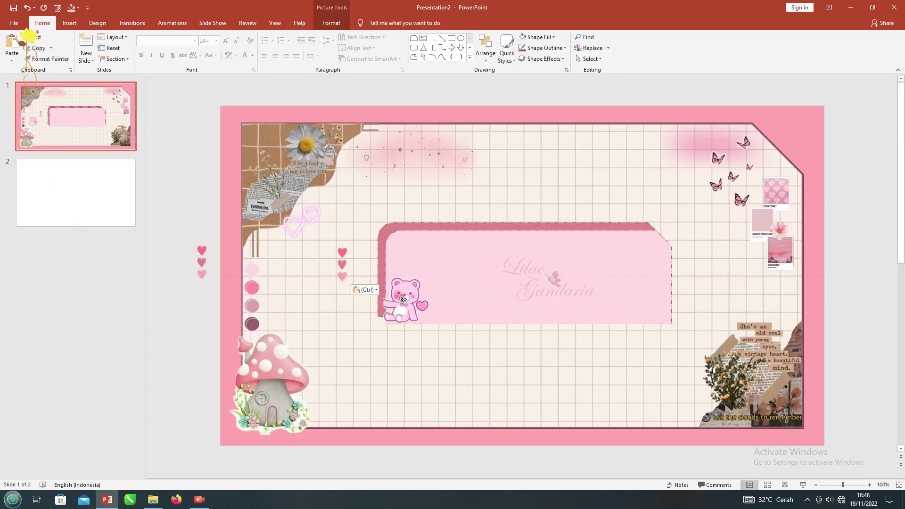
left_click_drag(424, 245, 418, 237)
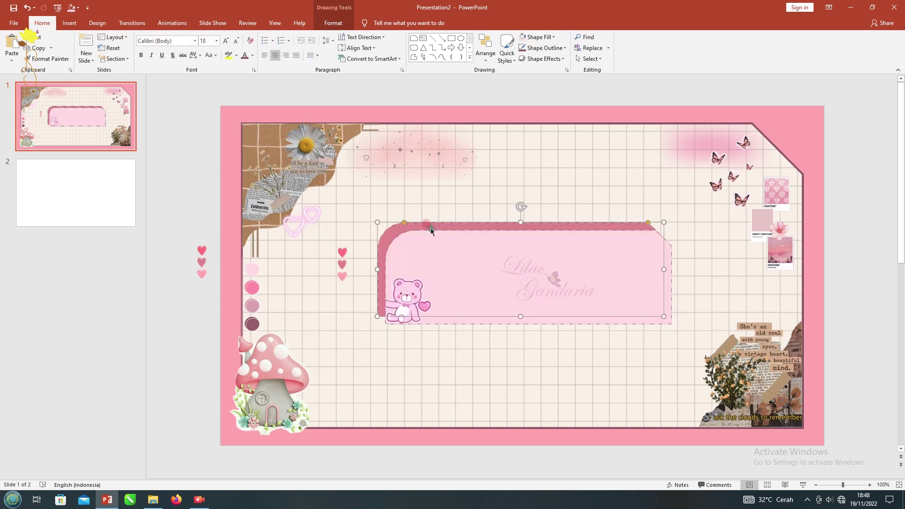
left_click(240, 238)
left_click_drag(339, 270, 663, 289)
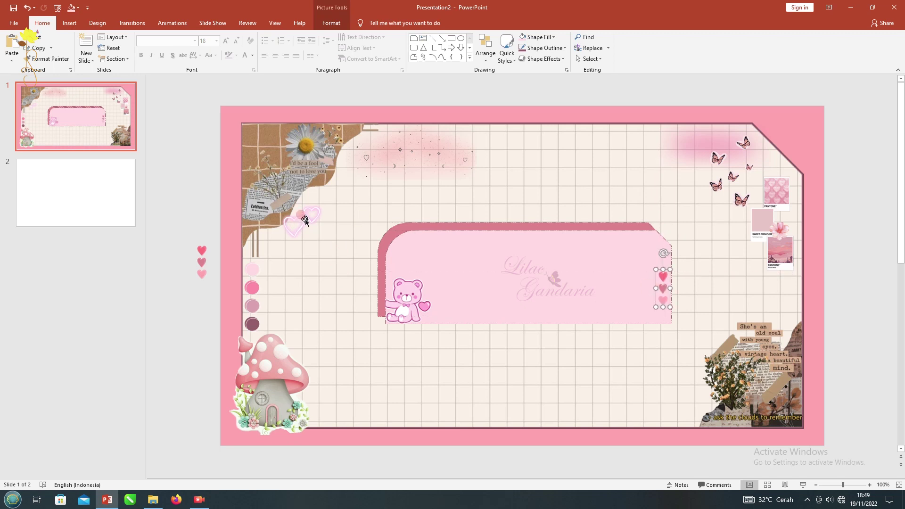
left_click_drag(305, 222, 412, 255)
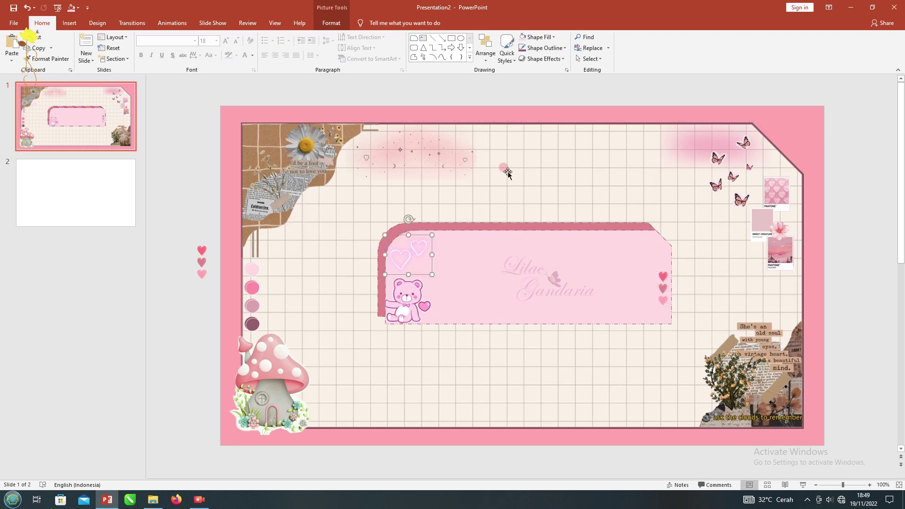
left_click(423, 38)
left_click_drag(462, 244, 585, 303)
- Type the title PINK VINTAGE, centred, in bold 72 pt Chiller on one line
type("PINK")
type("E")
key("ctrl+a")
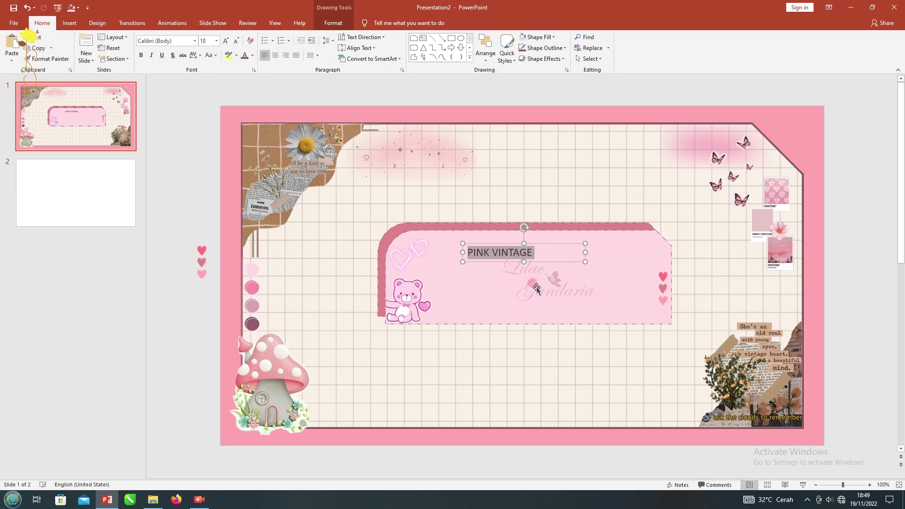
key("ctrl+e")
left_click(195, 41)
scroll(158, 255, "down", 5)
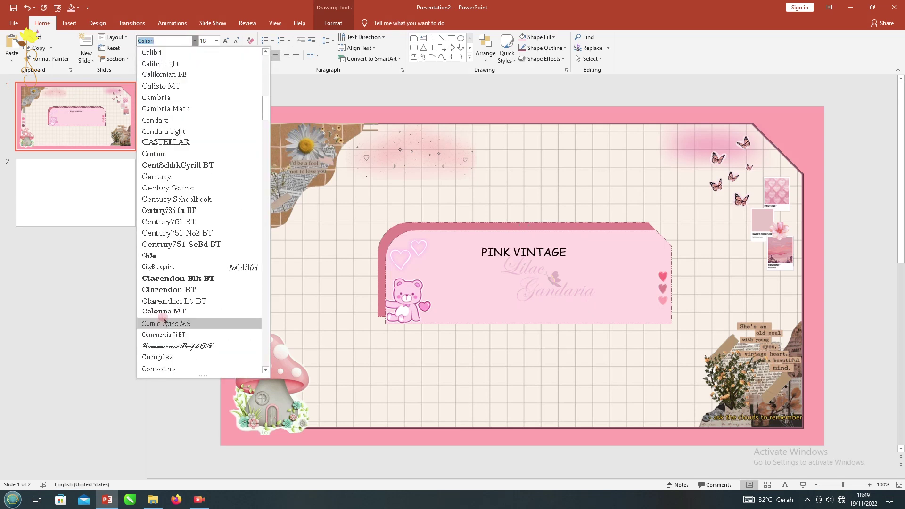
left_click(158, 255)
left_click(141, 55)
left_click(216, 40)
left_click(207, 259)
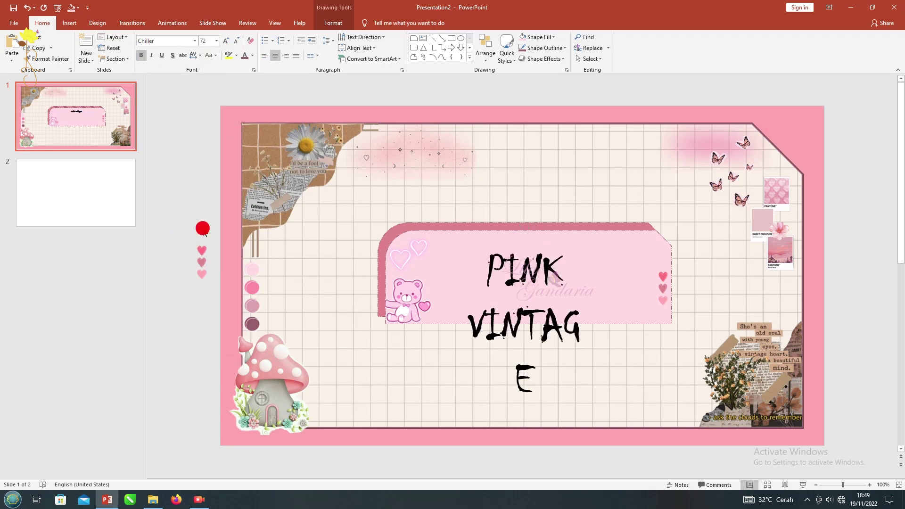
left_click_drag(559, 330, 702, 323)
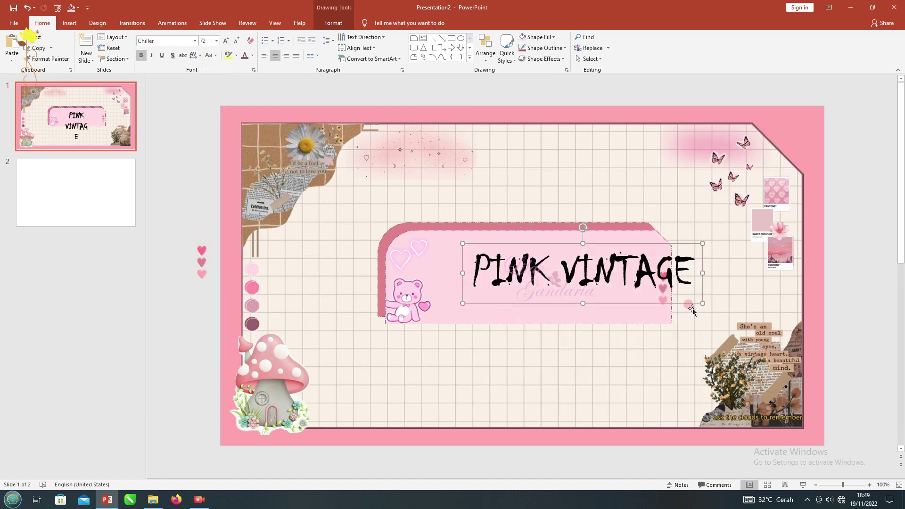
- Colour the title mauve, add an outer shadow, and centre it on the banner
left_click(245, 55)
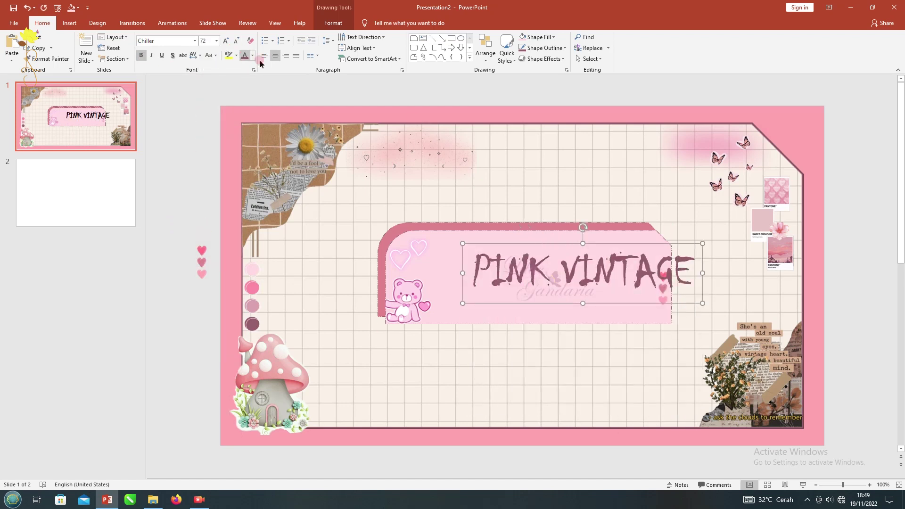
left_click(334, 22)
left_click(488, 58)
left_click(545, 152)
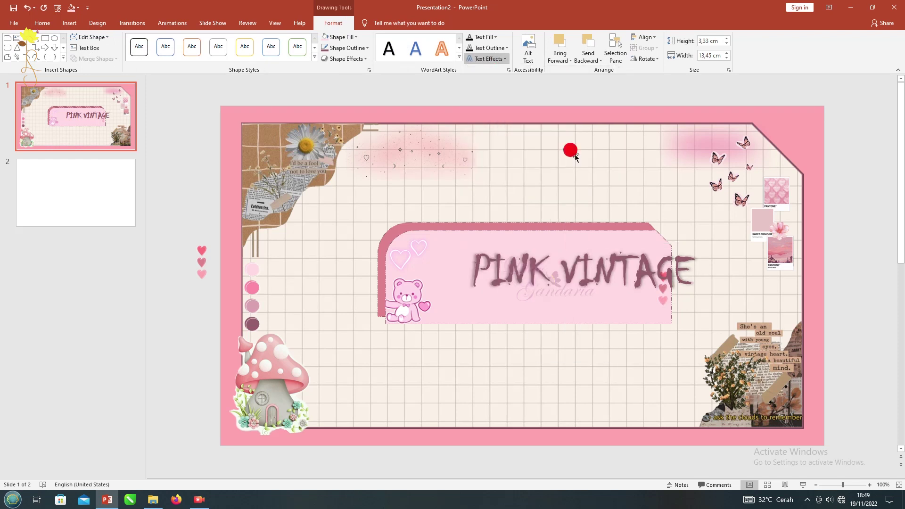
left_click_drag(543, 242, 501, 249)
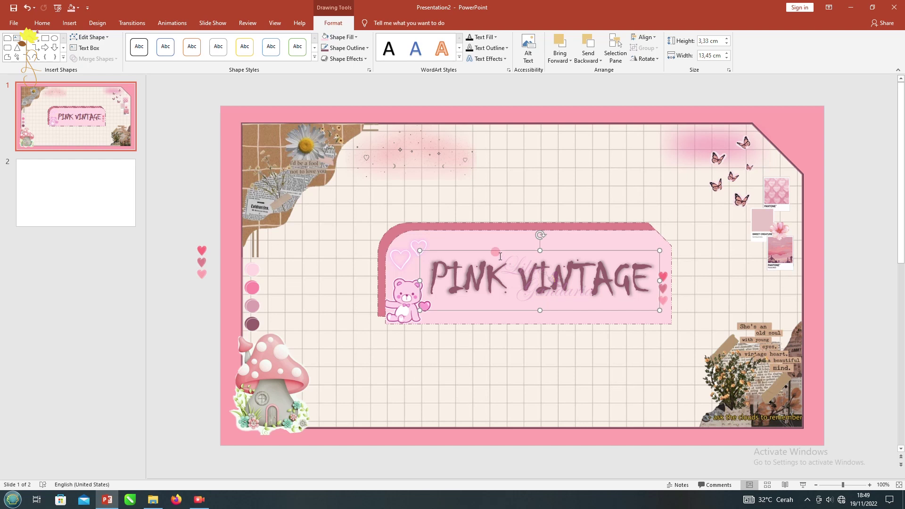
left_click(176, 168)
left_click(69, 22)
left_click(70, 48)
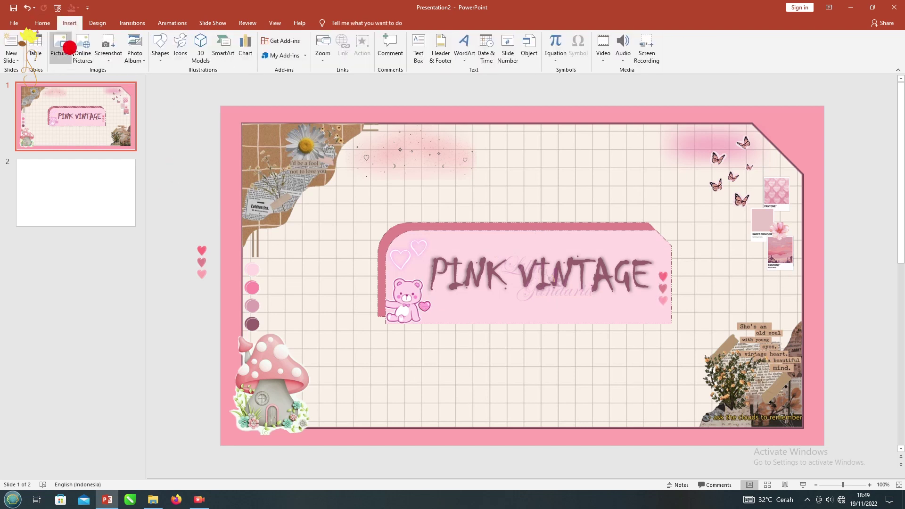
- Insert the blink 2.gif sparkles, shrink them, place them left of the bear, and recolour them pink
scroll(197, 144, "down", 2)
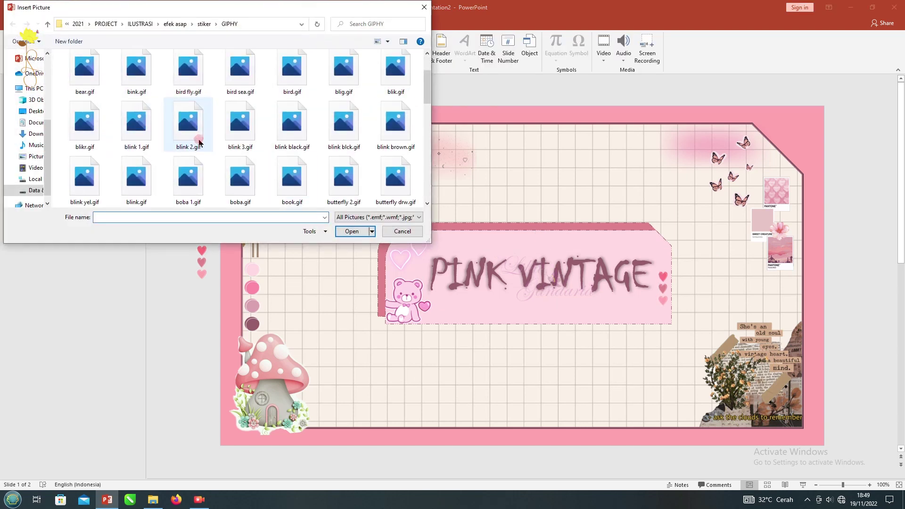
double_click(188, 127)
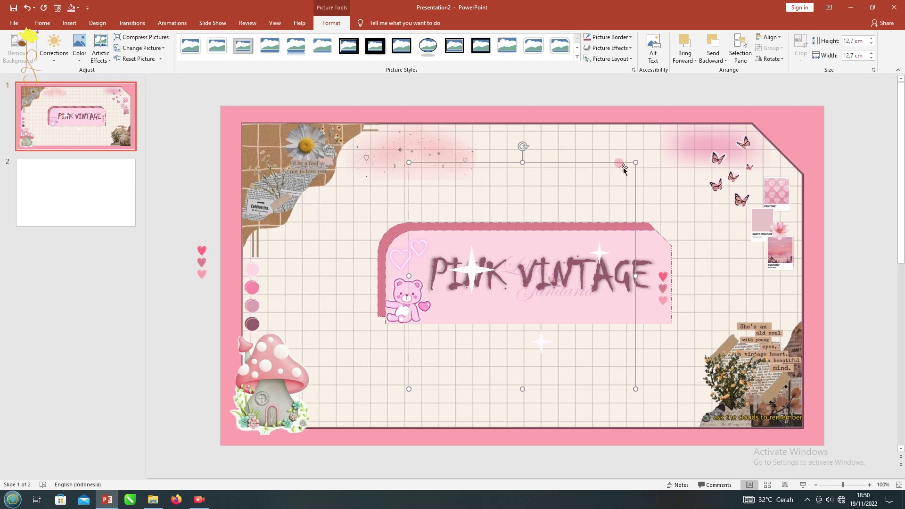
left_click_drag(638, 164, 475, 313)
left_click_drag(422, 340, 327, 324)
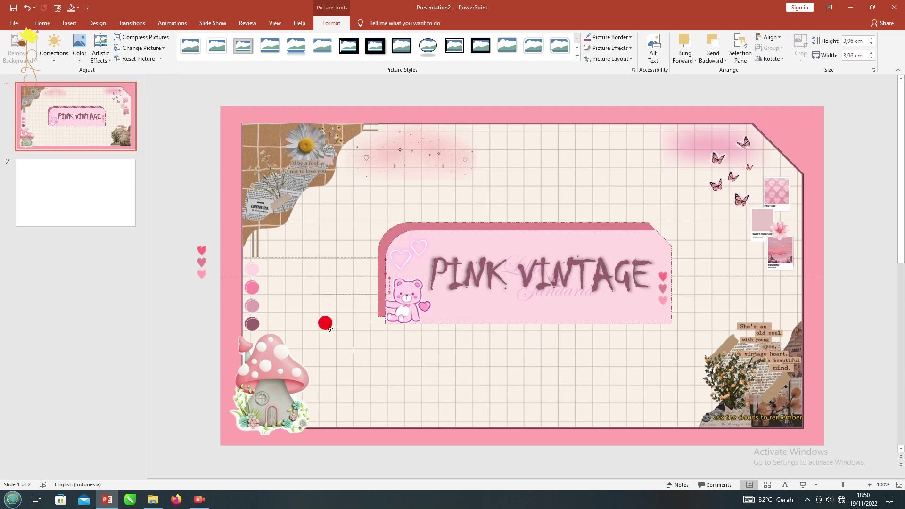
left_click(608, 48)
left_click(643, 147)
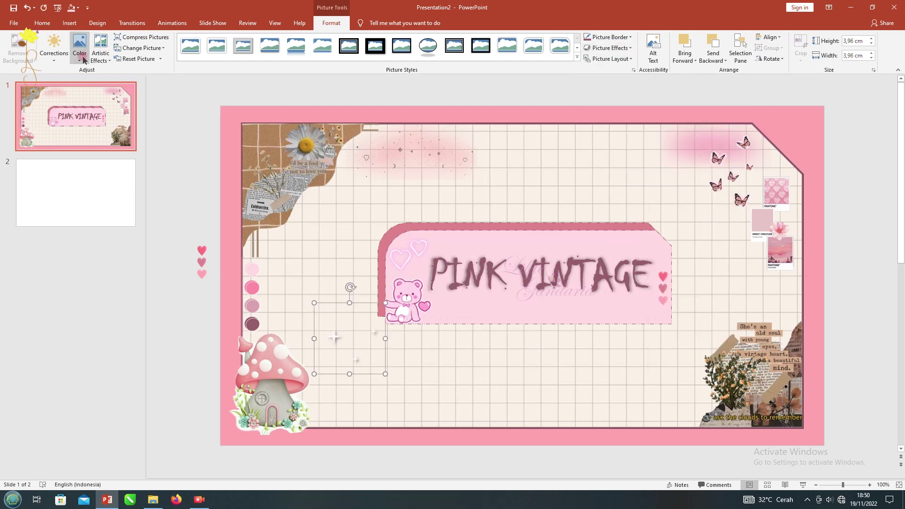
left_click(79, 47)
left_click(336, 346)
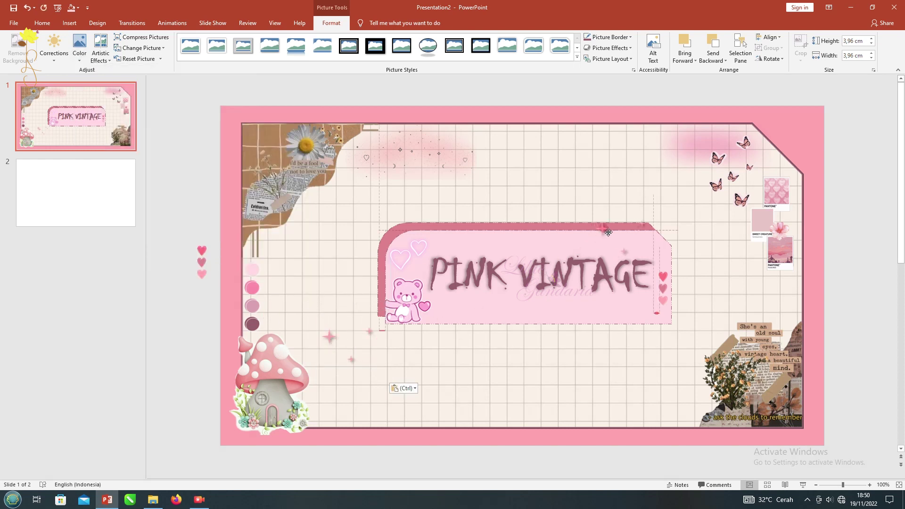
- Resize the title banner, reposition the PINK VINTAGE text, and move the teddy bear up slightly
left_click_drag(527, 221, 527, 313)
left_click_drag(471, 239, 475, 244)
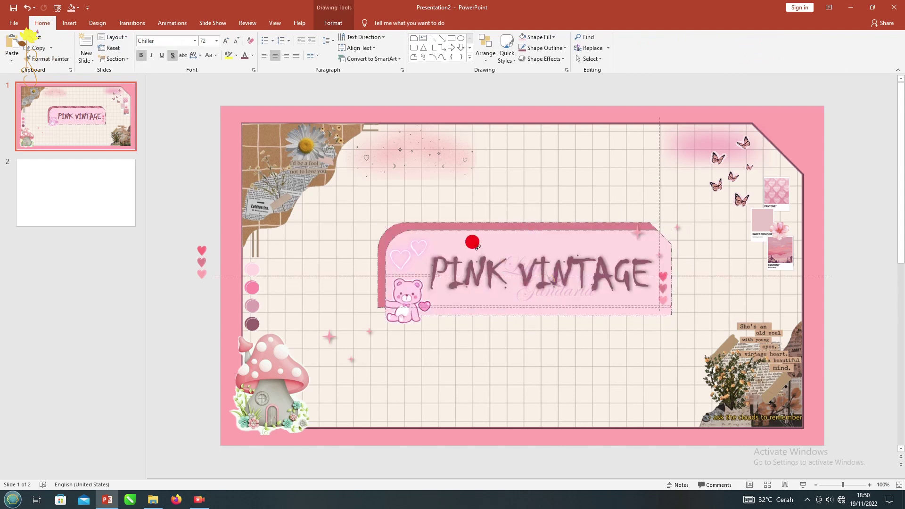
left_click_drag(413, 250, 414, 239)
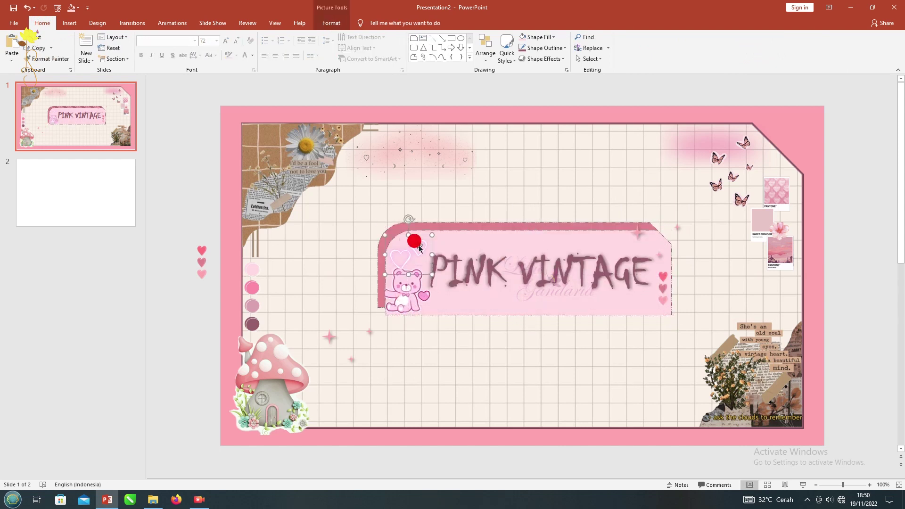
- Copy the sparkle cloud to the lower right and delete the blank second slide
left_click(414, 148)
key("ctrl+c")
key("ctrl+v")
left_click_drag(414, 148, 654, 332)
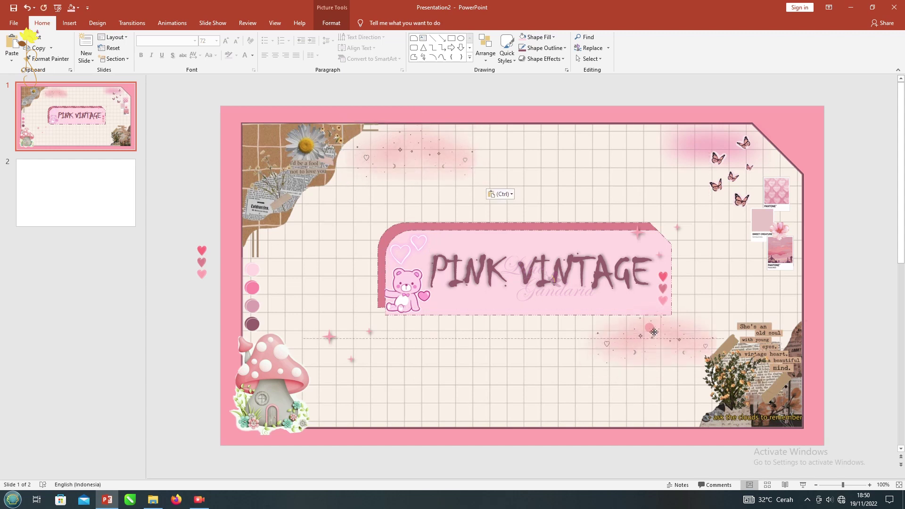
left_click(184, 151)
left_click(77, 193)
key("Delete")
- Duplicate the title slide, delete both collage pictures, and move the mushroom bottom-right
right_click(84, 121)
left_click(105, 186)
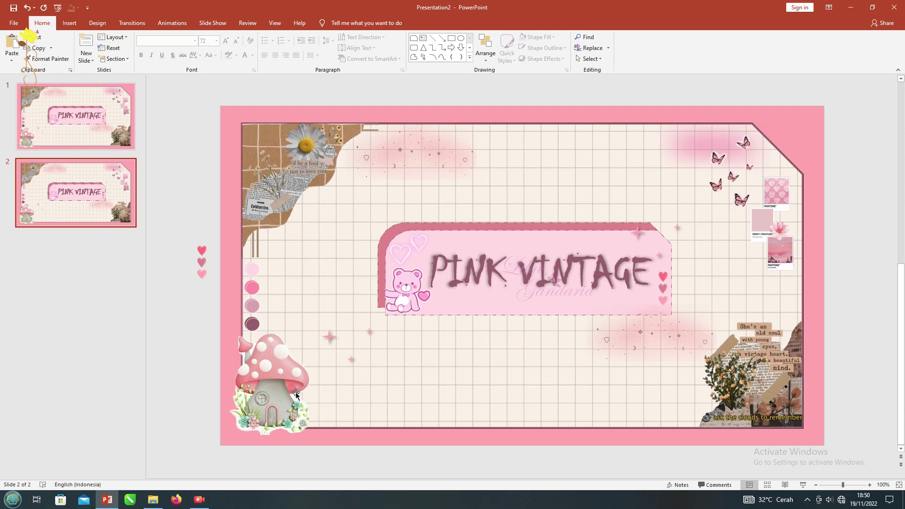
left_click(757, 400)
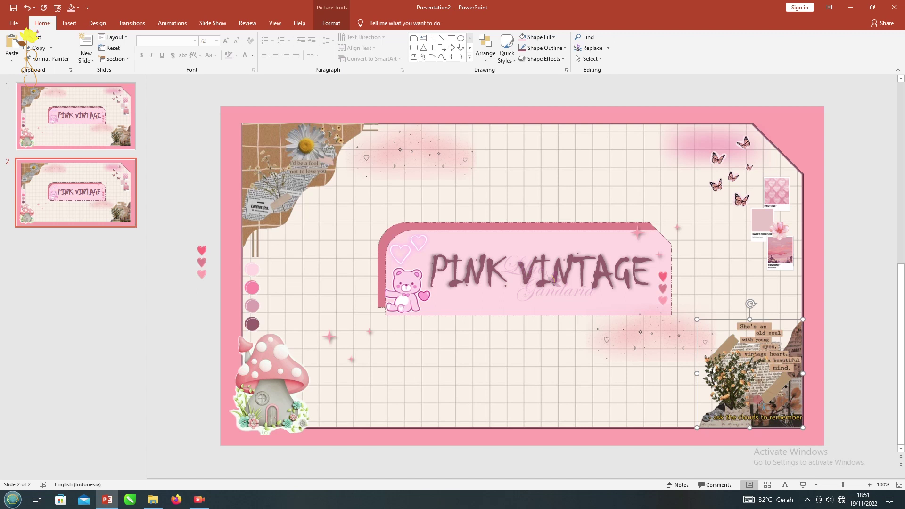
key("Delete")
left_click_drag(278, 440, 786, 440)
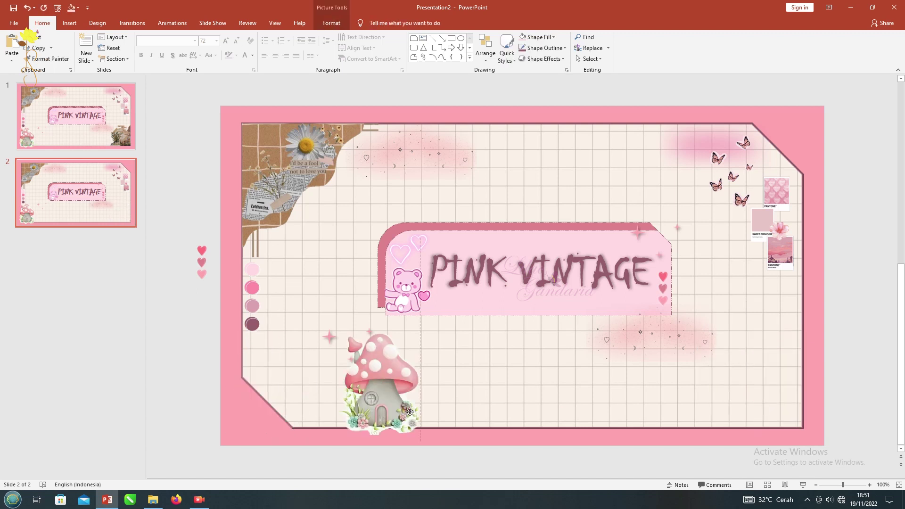
left_click(309, 165)
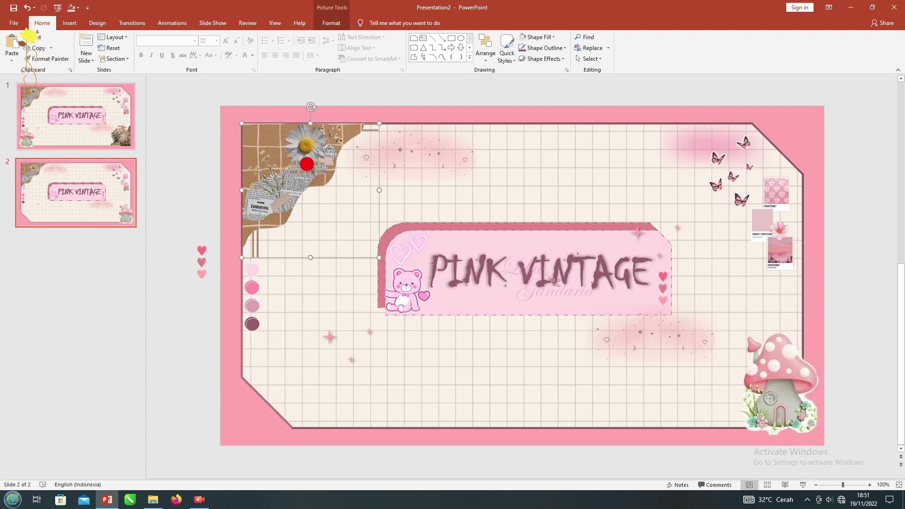
key("Delete")
- Move the sparkles left, the butterflies and pink blur top-left, and the sparkle dots top-right
left_click_drag(331, 339, 177, 337)
left_click(732, 183)
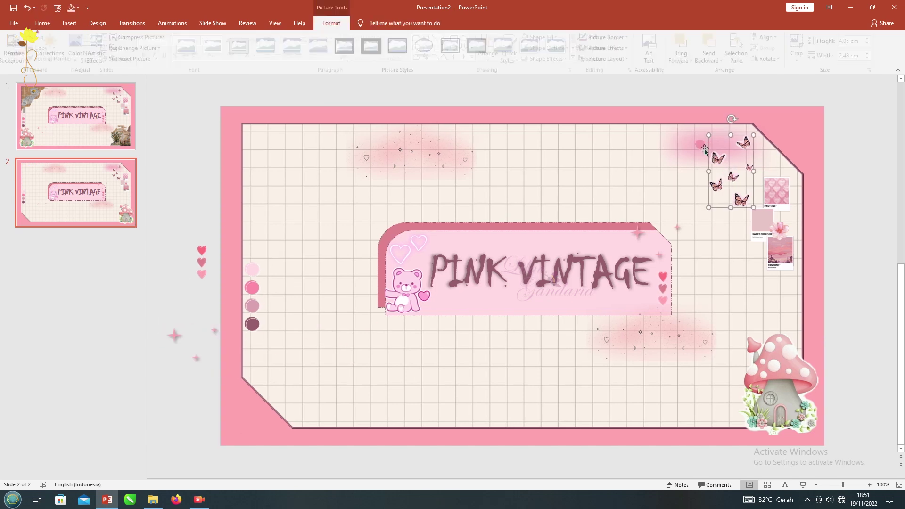
left_click(694, 156, "shift")
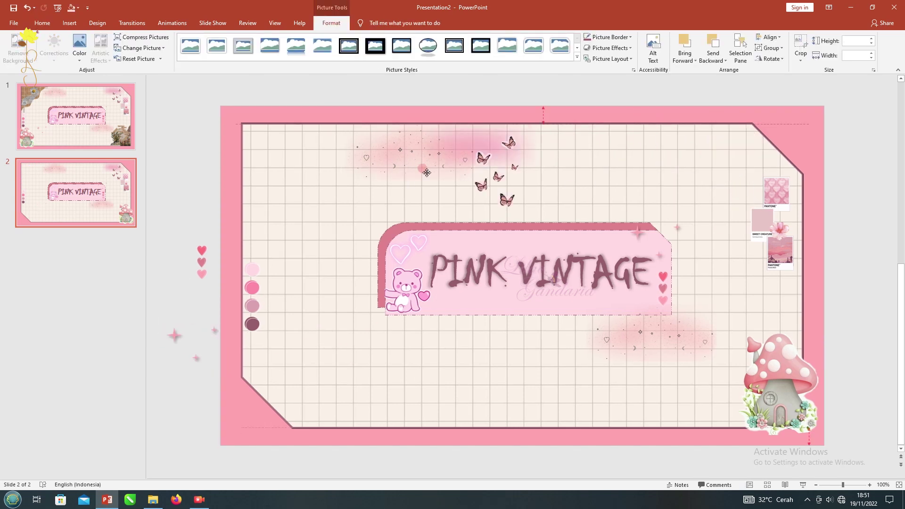
left_click_drag(662, 157, 244, 157)
left_click(354, 114)
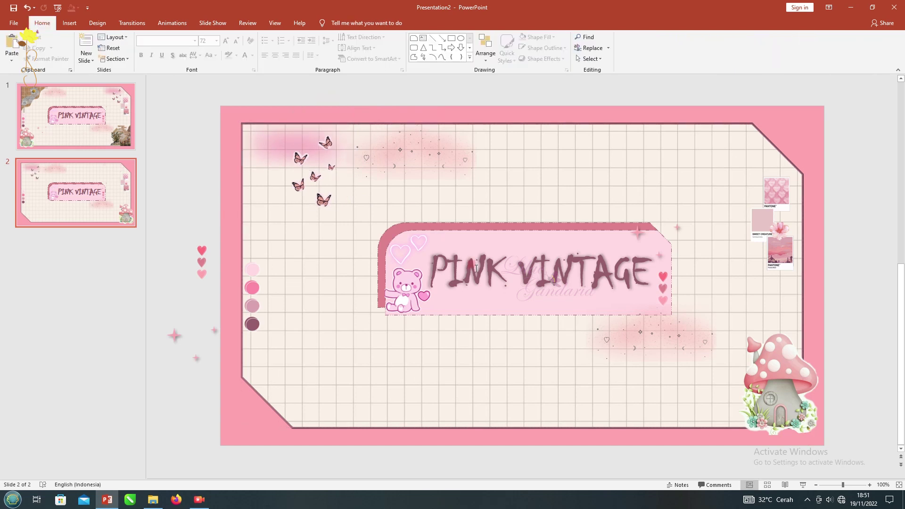
left_click_drag(425, 152, 703, 174)
left_click(777, 188)
- Delete the Pantone picture, paste another sparkle cloud, and delete the title banner, bear and hearts
key("Delete")
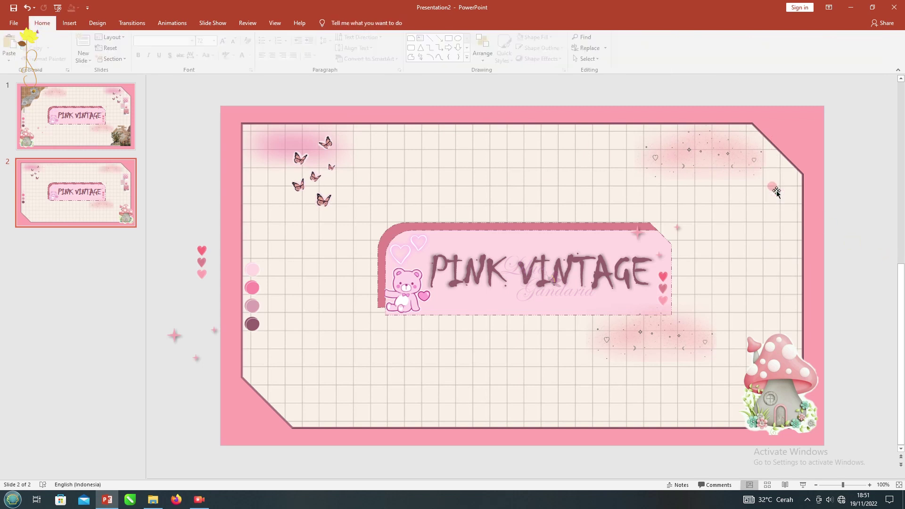
key("ctrl+v")
mouse_move(174, 335)
left_mouse_down()
mouse_move(304, 346)
mouse_move(427, 150)
left_mouse_up()
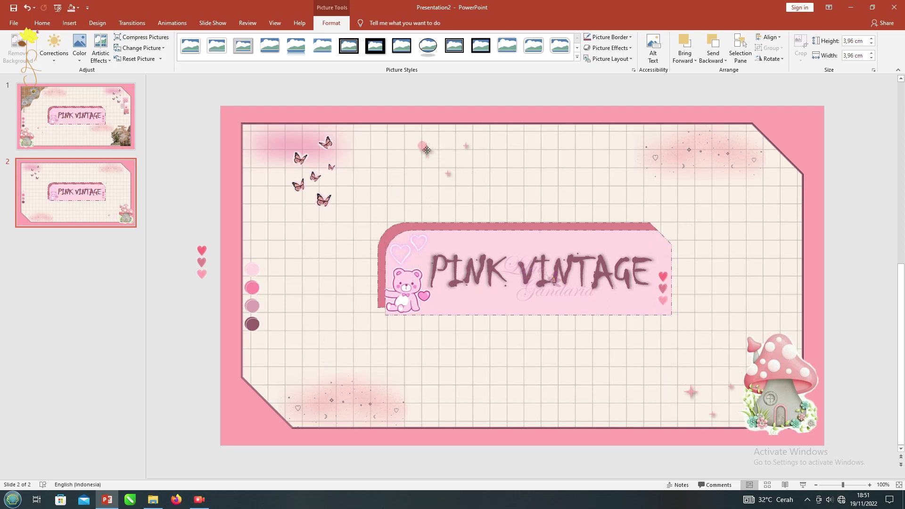
left_click_drag(870, 376, 322, 213)
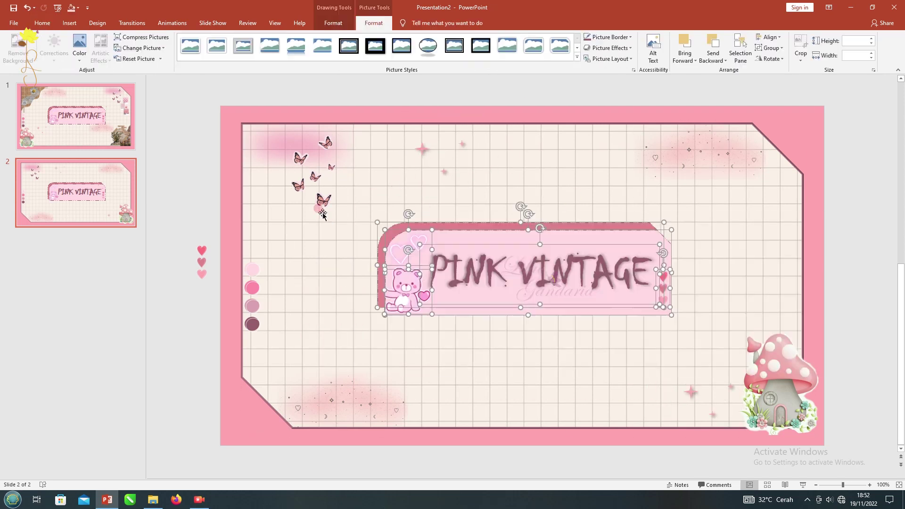
key("Delete")
left_click(453, 39)
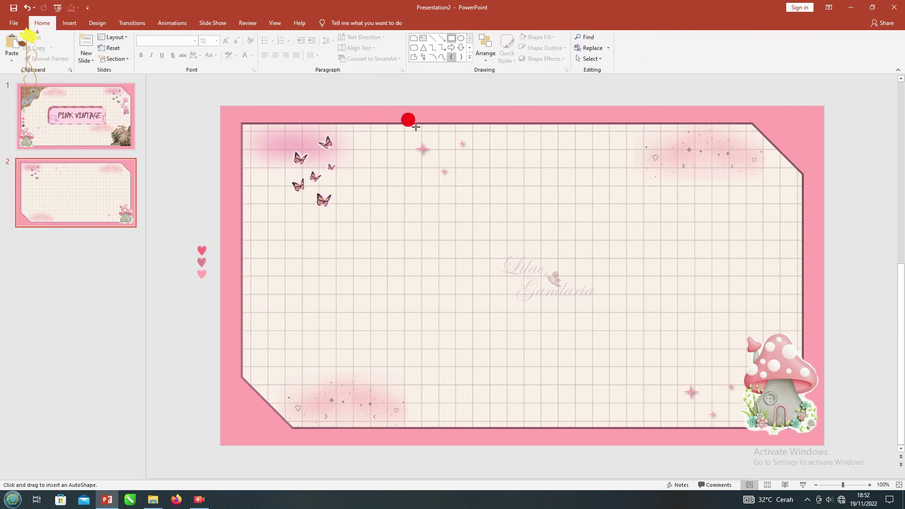
- Draw a tall outer rectangle on the left with a smaller rectangle inside it
left_click_drag(260, 186, 387, 358)
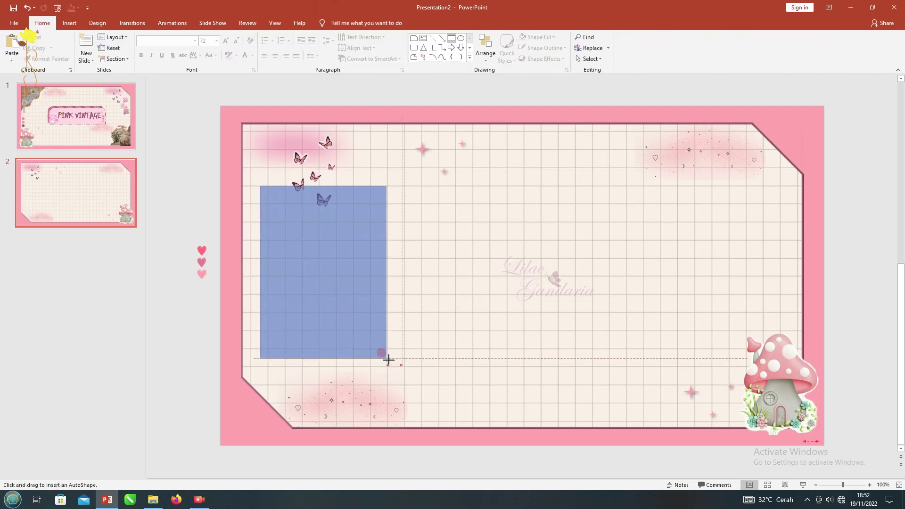
left_click_drag(324, 241, 336, 249)
left_click(55, 39)
left_click_drag(395, 322, 394, 323)
left_click(328, 234)
- Fill the outer rectangle white and the inner rectangle with the recent pink
left_click(370, 342)
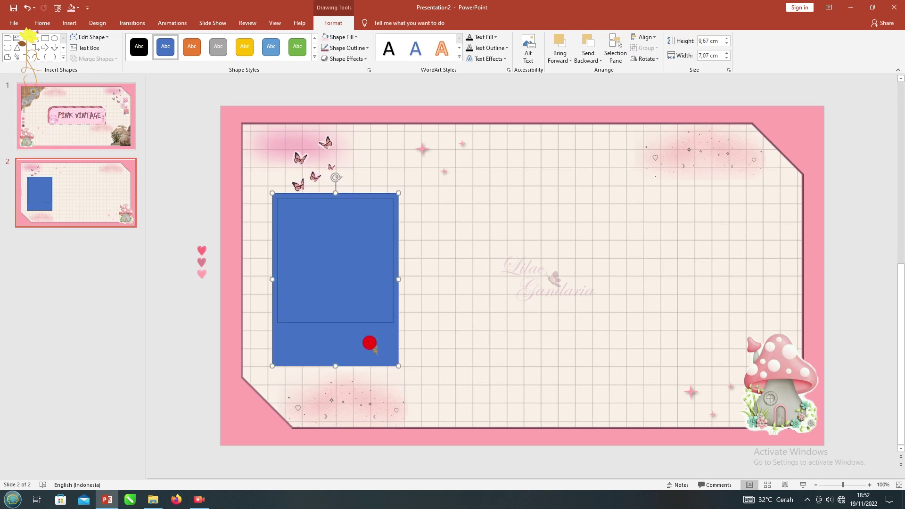
left_click(325, 37)
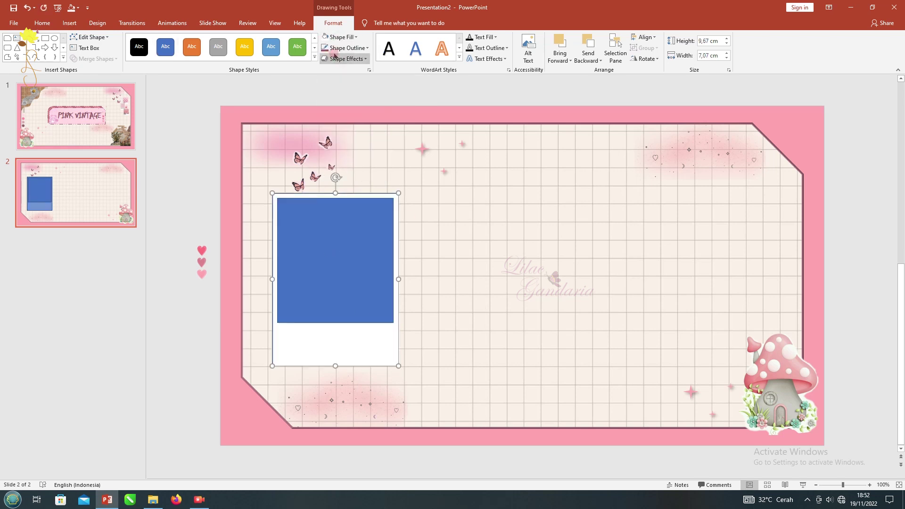
left_click(340, 196)
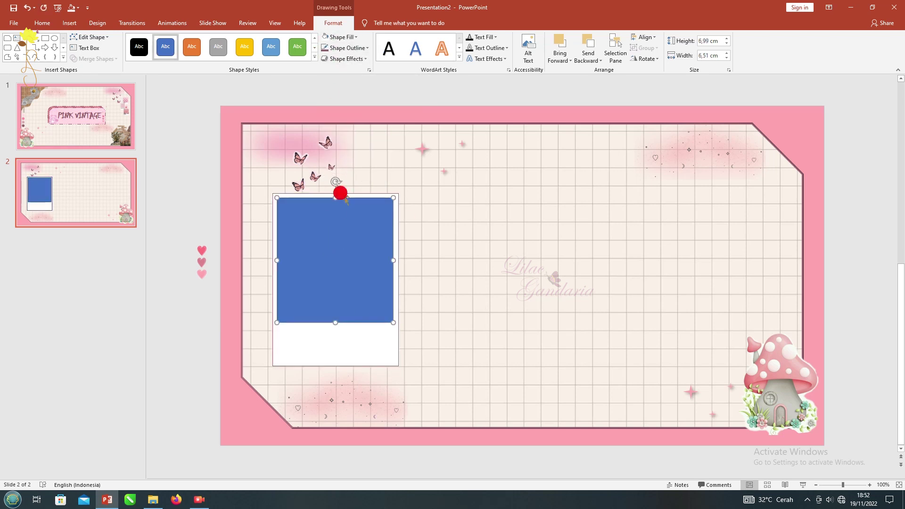
left_click(346, 49)
left_click(339, 37)
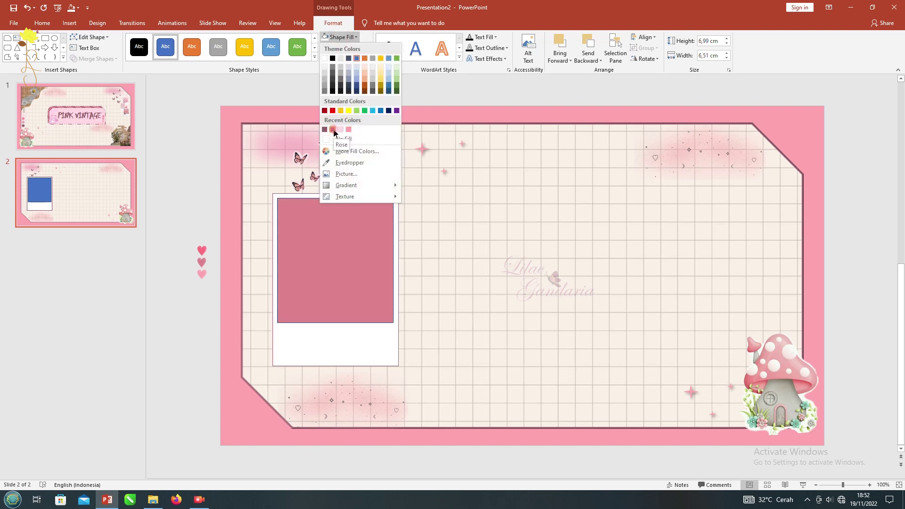
left_click(339, 130)
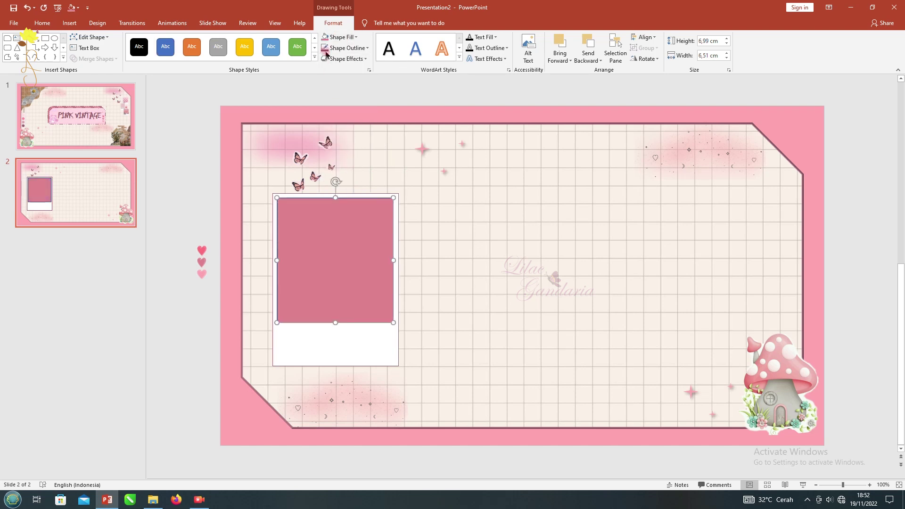
- Type 'Member's Photo' in the pink box and set it to 16 pt
type("Photo")
triple_click(326, 254)
left_click(42, 22)
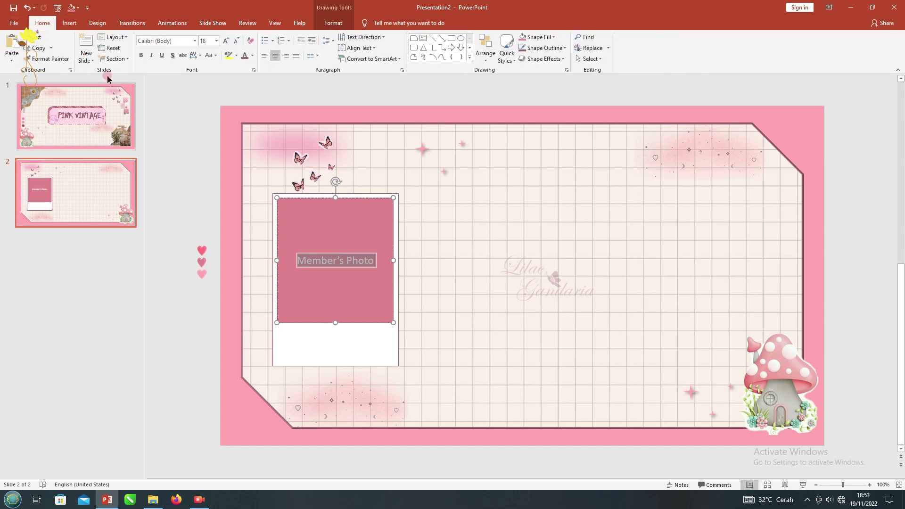
left_click(236, 41)
- Apply Comic Sans MS to the label and draw a text box below the photo area
left_click(194, 40)
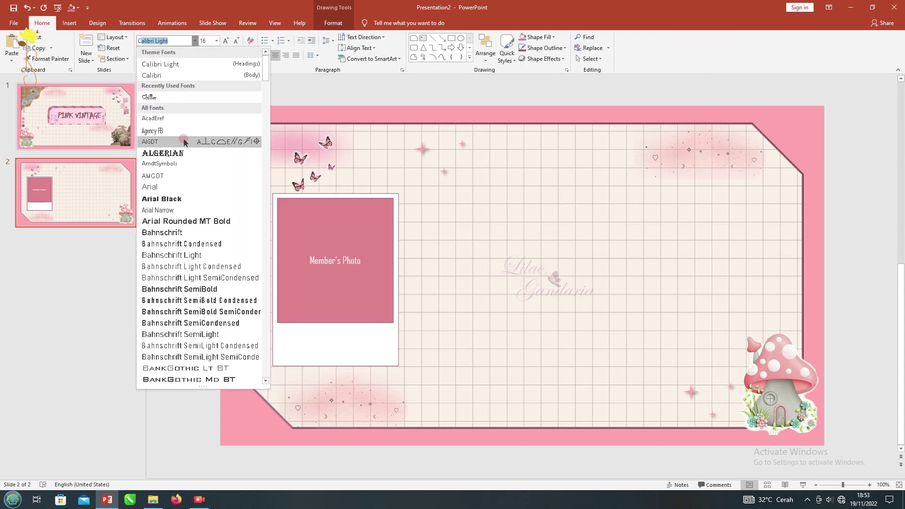
type("Comic Sans MS")
scroll(179, 226, "down", 2)
left_click(168, 323)
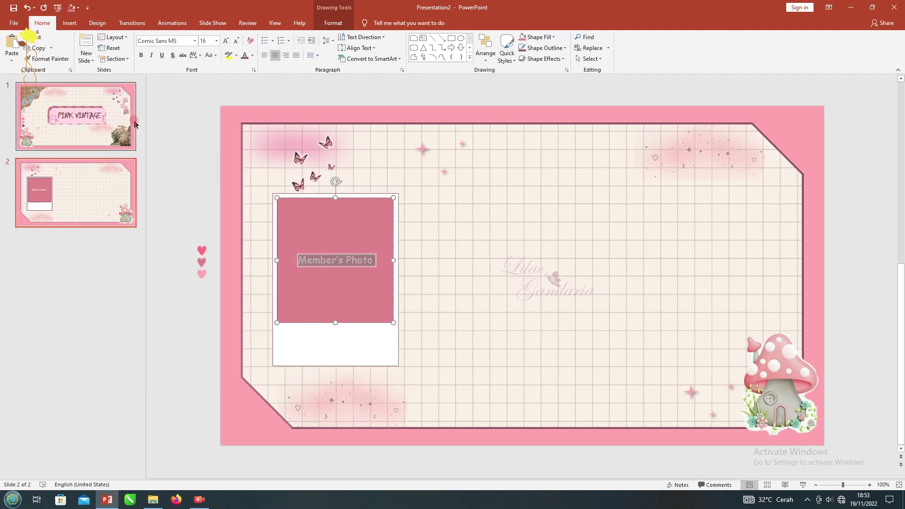
left_click(272, 87)
left_click(423, 38)
left_click_drag(286, 329, 382, 348)
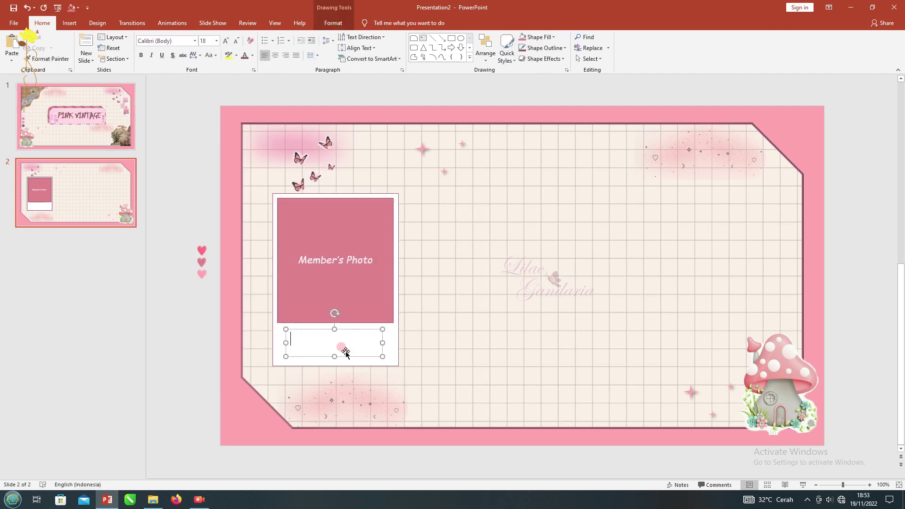
- Type 'Member's Name' in Comic Sans MS below the pink box and lower it slightly
type("Meme")
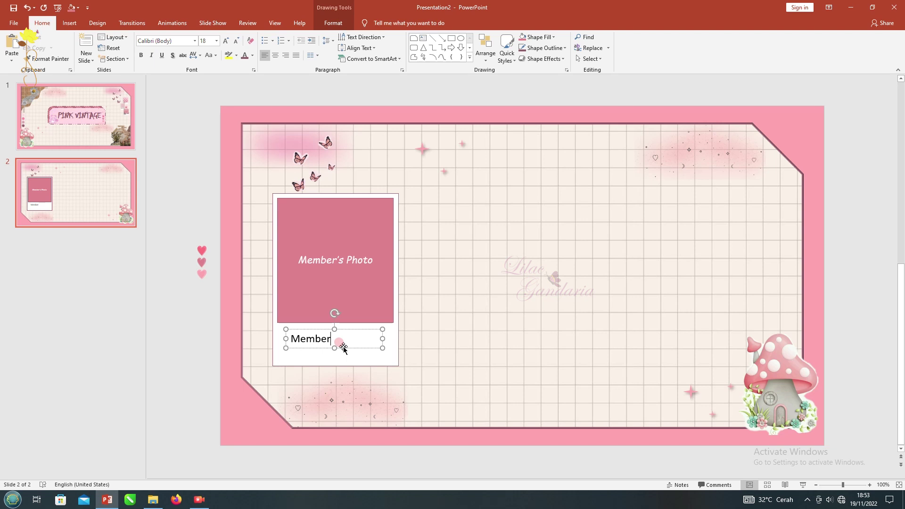
key("ctrl+a")
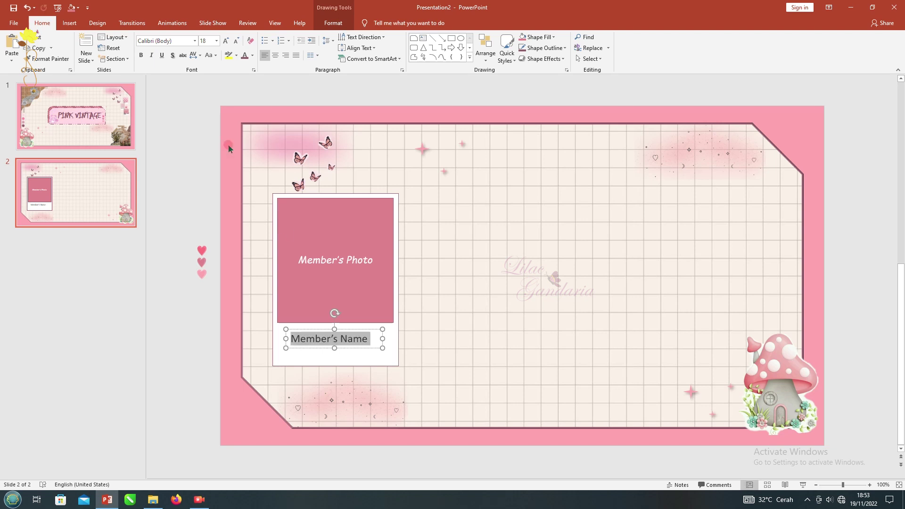
left_click(194, 41)
left_click(160, 83)
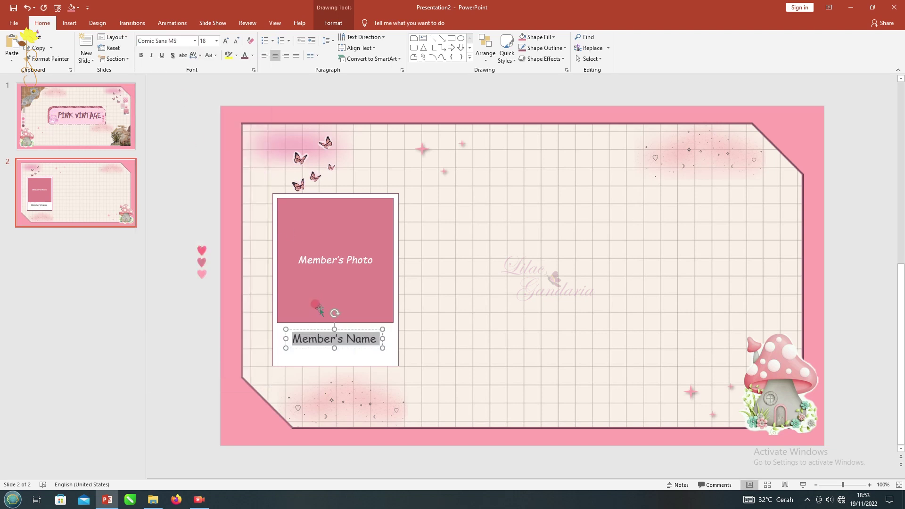
left_click_drag(320, 329, 319, 334)
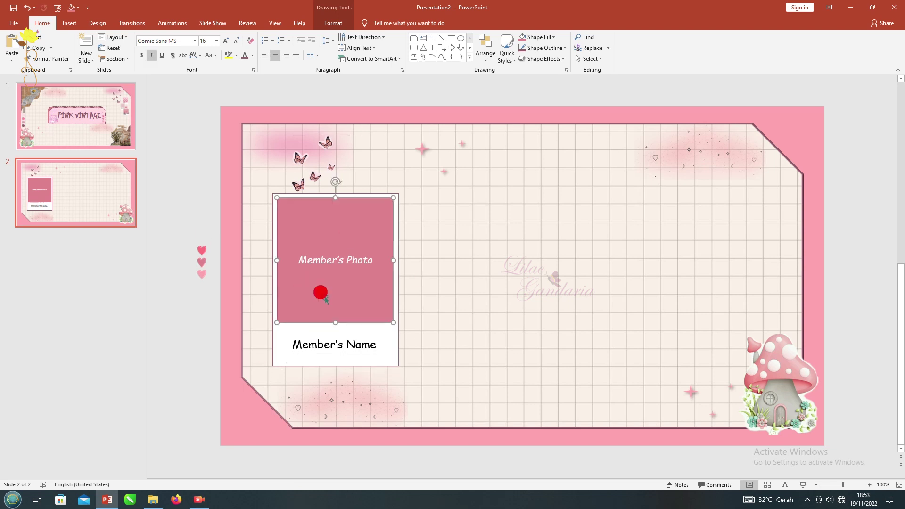
- Stretch the photo card slightly taller and move the butterflies into the top-left corner
left_click(329, 359)
left_click_drag(335, 366, 336, 375)
left_click(289, 157)
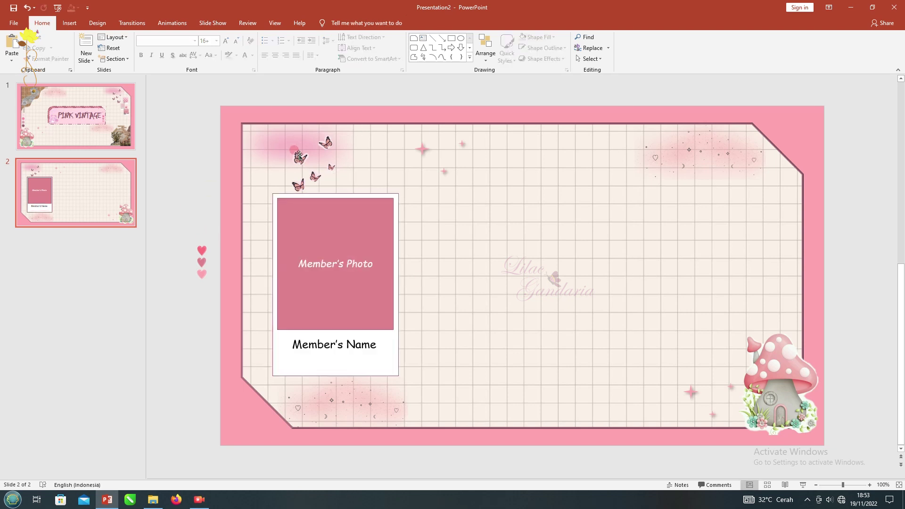
left_click_drag(289, 157, 273, 158)
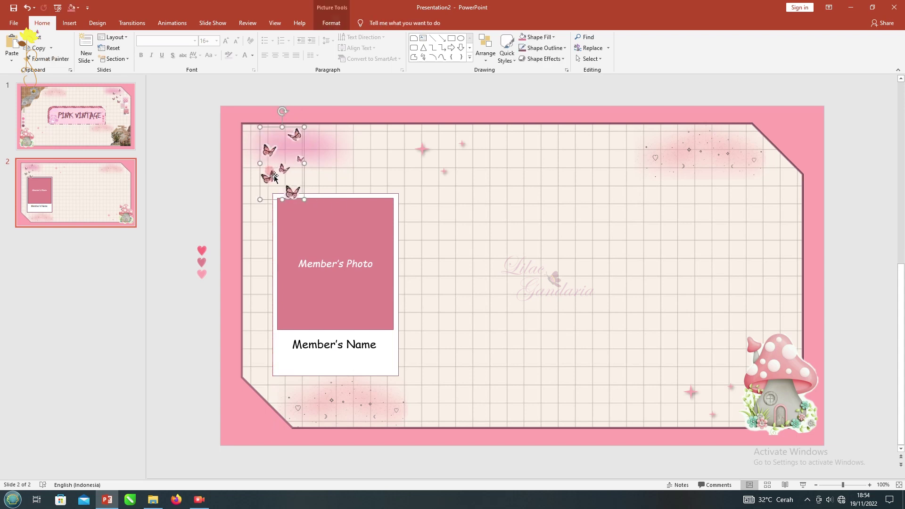
left_click_drag(278, 184, 252, 156)
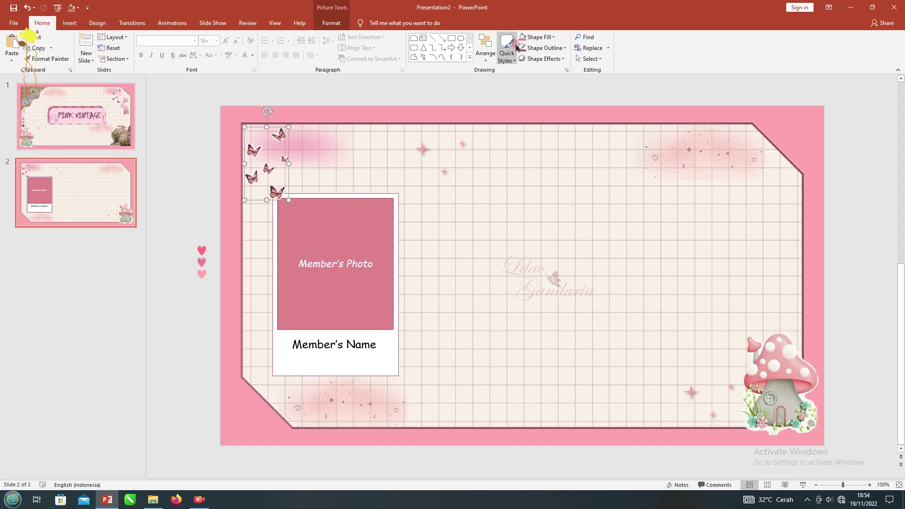
- Add a centred 'Members' text box near the top in Comic Sans MS 48
left_click(422, 40)
left_click_drag(472, 140, 614, 186)
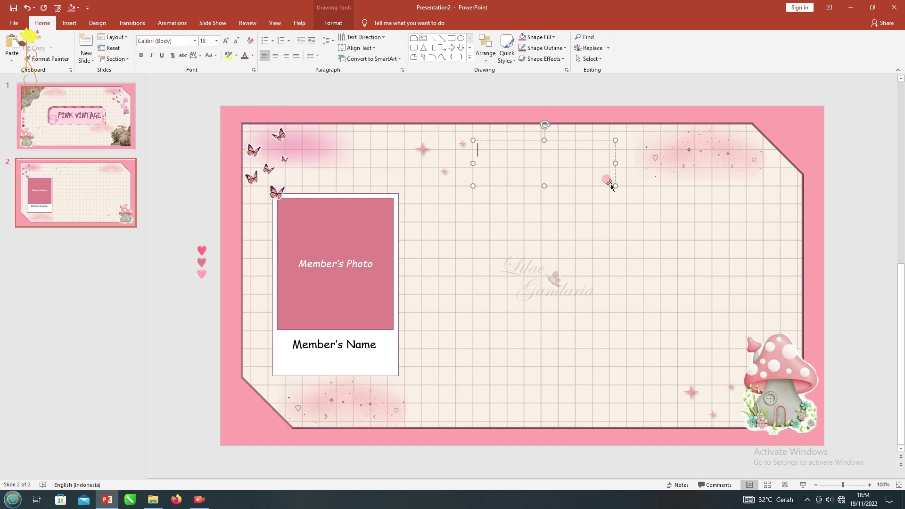
type("Members")
key("ctrl+a")
key("ctrl+e")
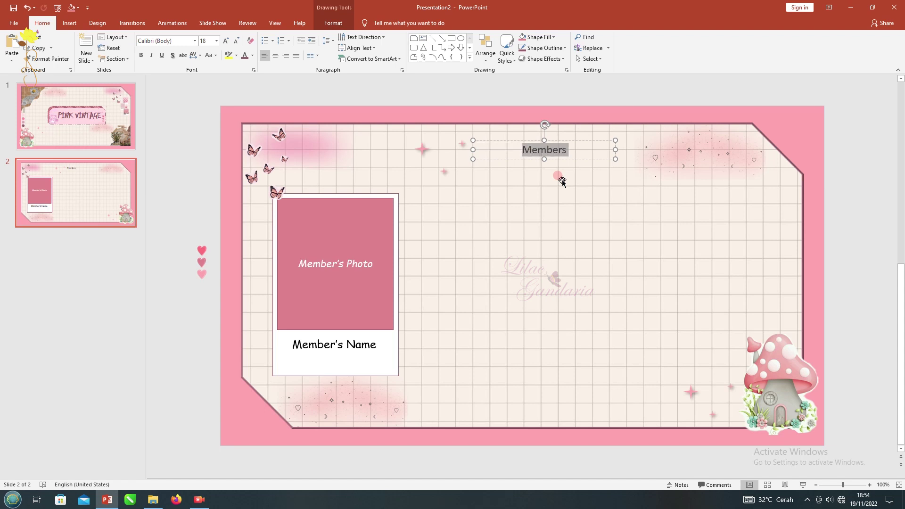
left_click(198, 42)
left_click(181, 93)
left_click(216, 41)
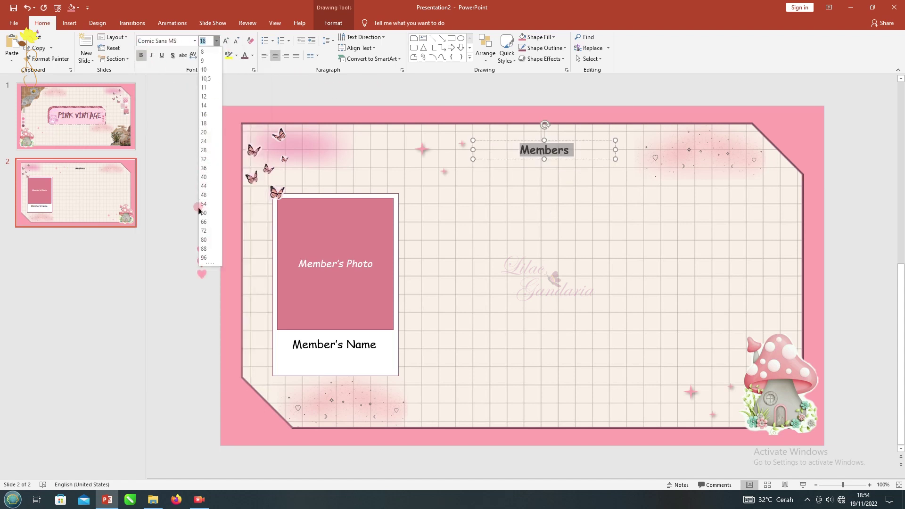
left_click(204, 194)
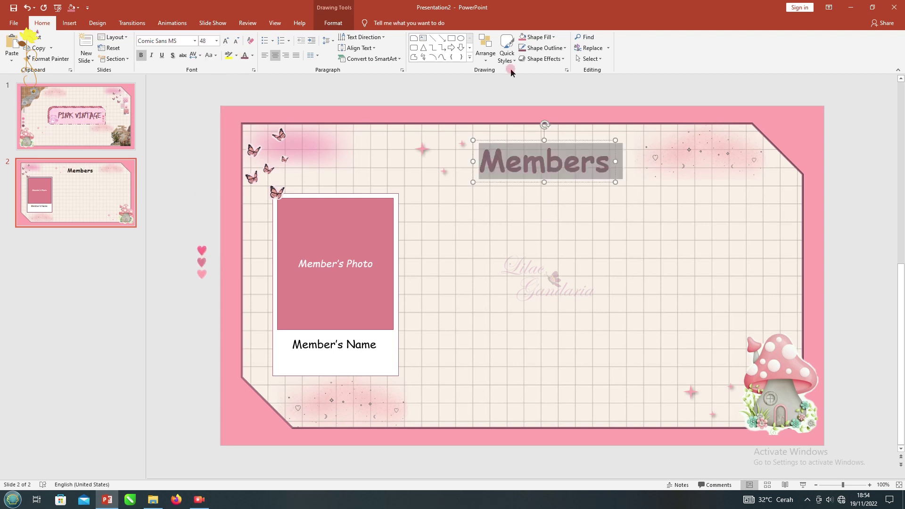
- Give 'Members' an outer shadow and nudge the heading and sparkle group up-left
left_click(333, 22)
left_click(494, 58)
left_click(555, 155)
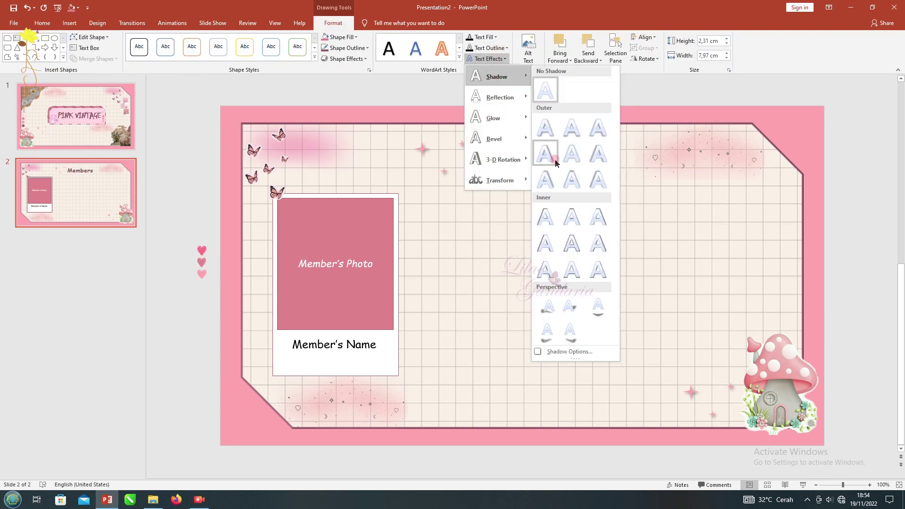
left_click(832, 130)
left_click(580, 160)
left_click_drag(524, 139, 519, 138)
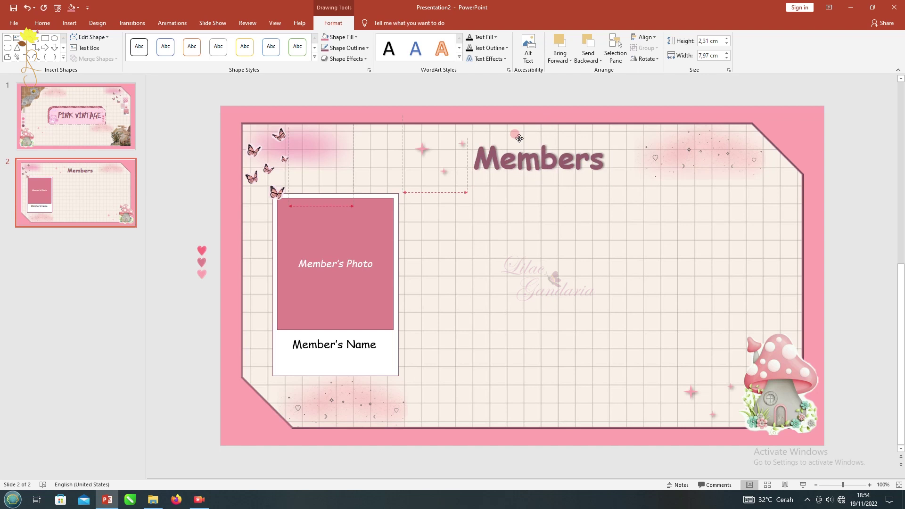
left_click_drag(414, 141, 409, 139)
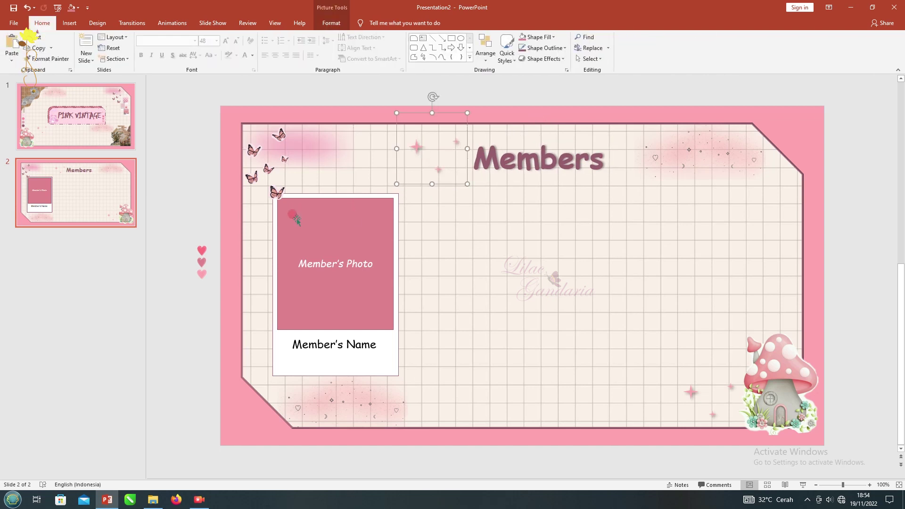
- Shift the bottom sparkle cloud left, lower the name box, and select the whole photo card
left_click(194, 178)
left_click_drag(207, 175, 415, 379)
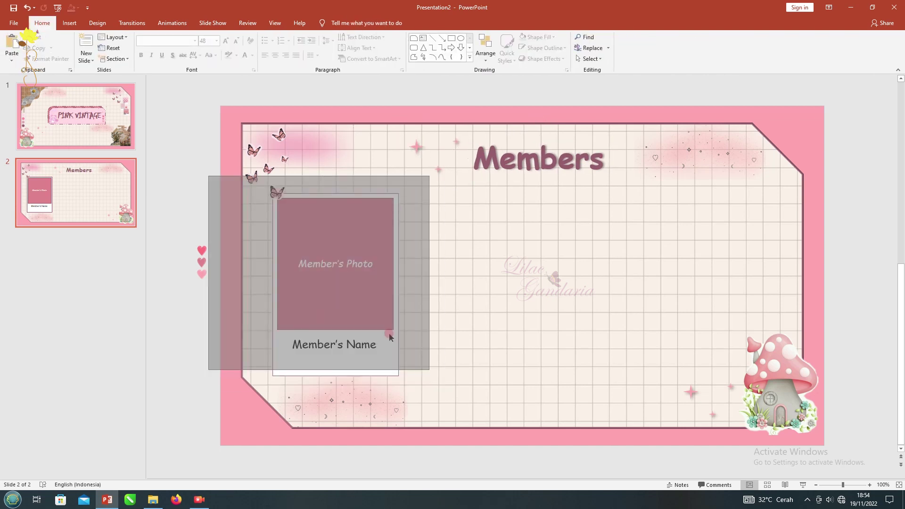
left_click(321, 414)
left_click_drag(321, 415, 306, 415)
left_click_drag(184, 150, 410, 356)
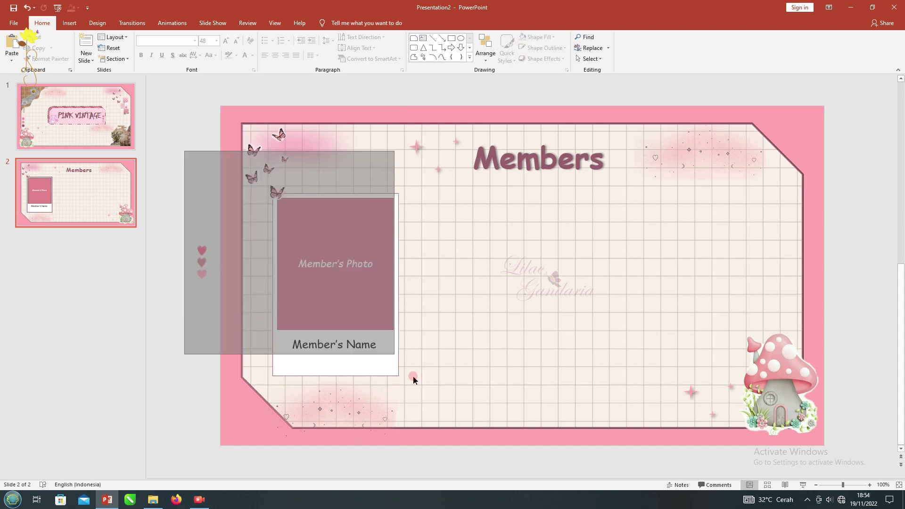
left_click(324, 341)
left_click_drag(325, 340, 326, 349)
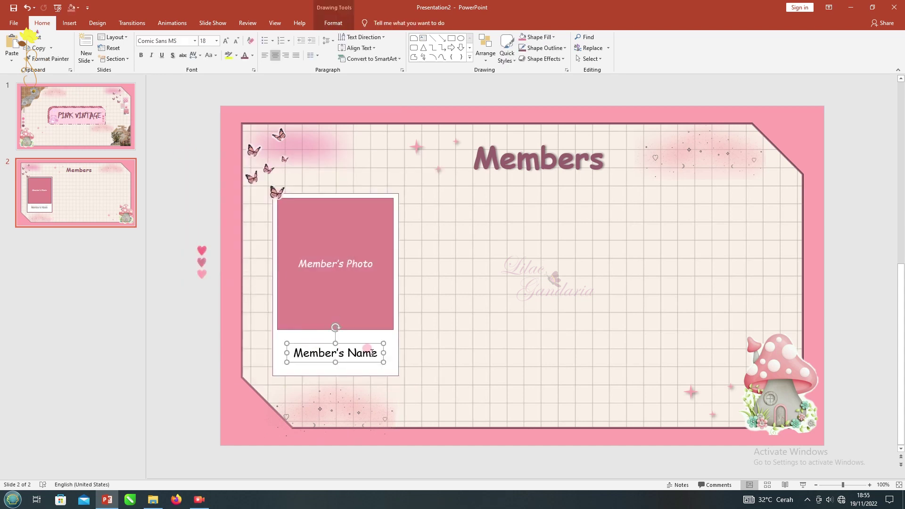
left_click(396, 357, "shift")
left_click(375, 289, "shift")
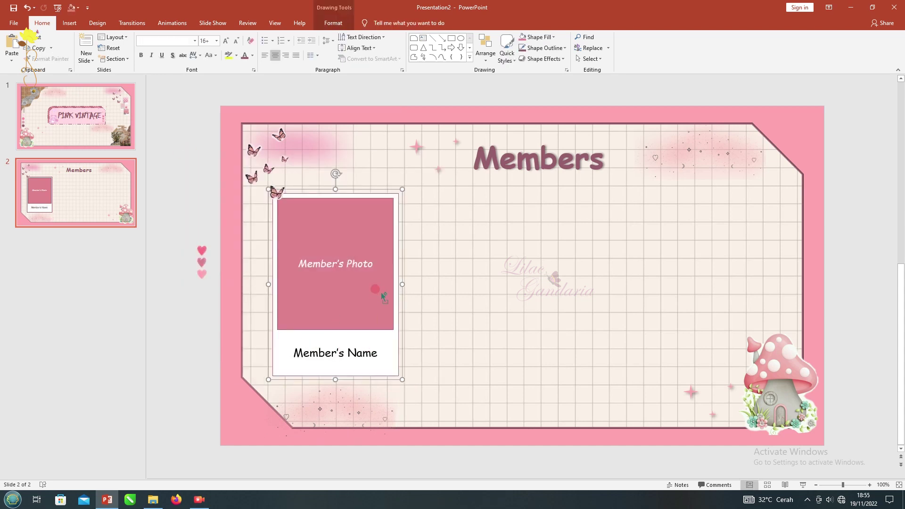
- Duplicate the photo card into a row of four and shift them left to fit
left_click_drag(338, 203, 717, 220)
key("ctrl+v")
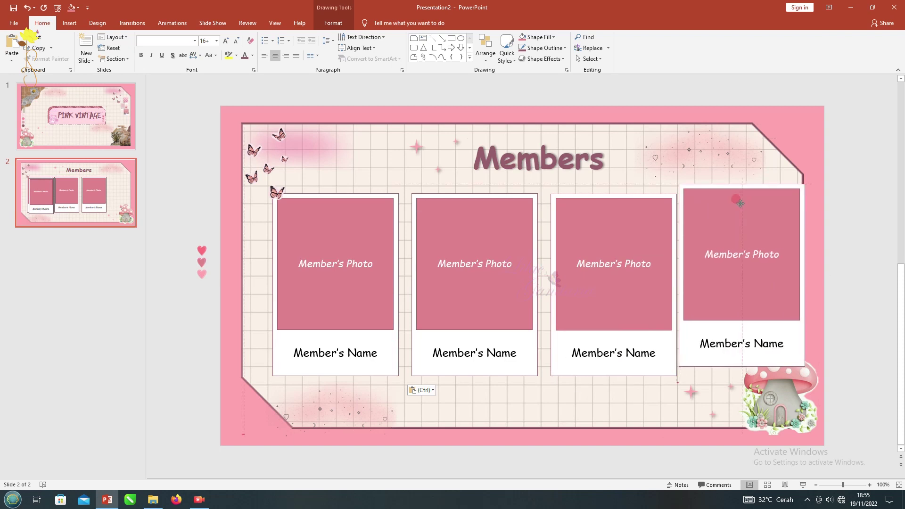
key("ctrl+a")
left_click_drag(355, 227, 340, 227)
key("Escape")
- Make all four member cards slightly narrower
left_click(463, 227)
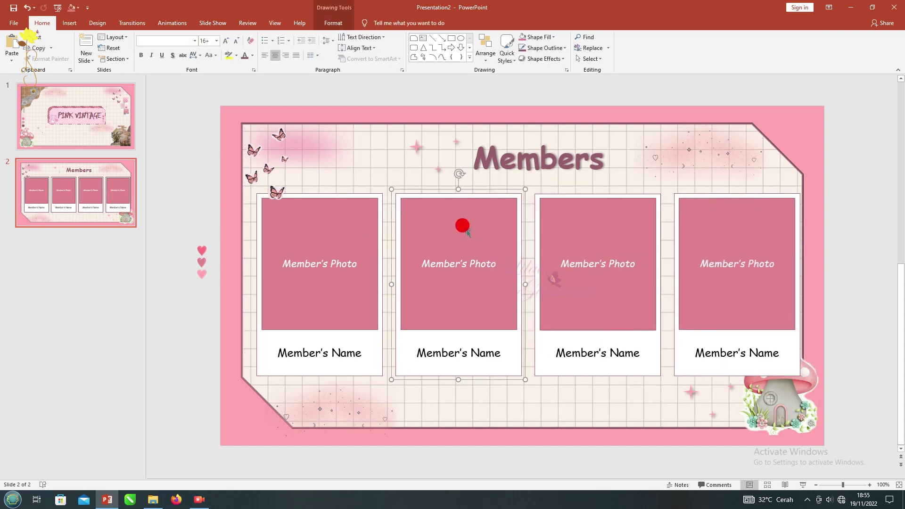
left_click(362, 250, "shift")
left_click(608, 258, "shift")
left_click(753, 260, "shift")
left_click_drag(804, 284, 795, 285)
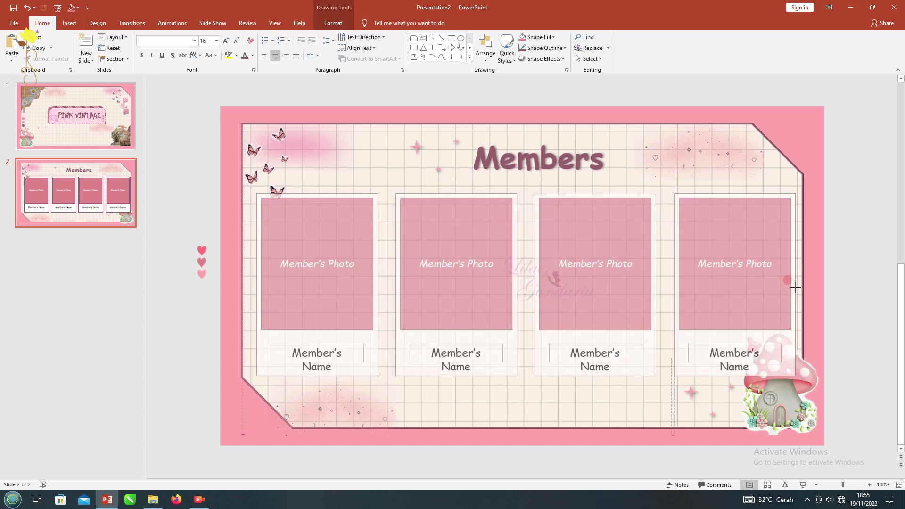
left_click(855, 305)
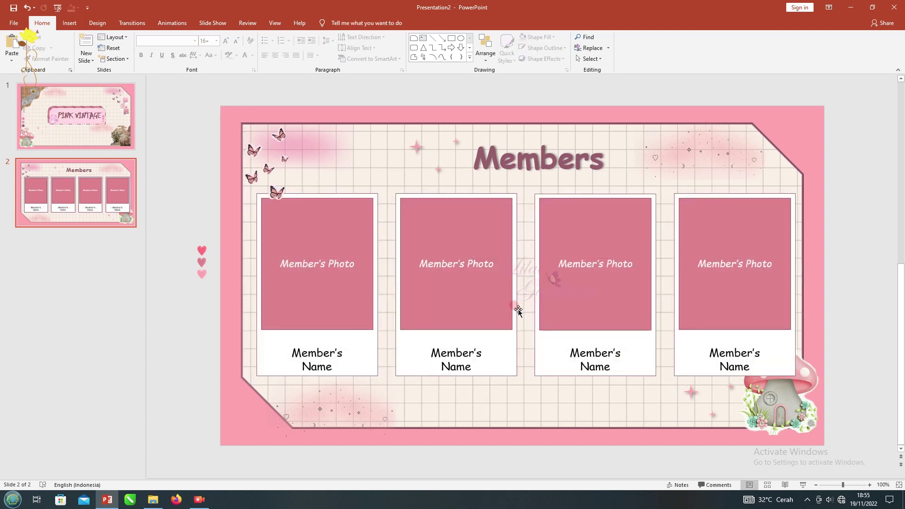
- Space the four cards evenly, align them, and shrink the bottom-right mushroom
left_click_drag(457, 285, 444, 294)
left_click_drag(597, 251, 587, 252)
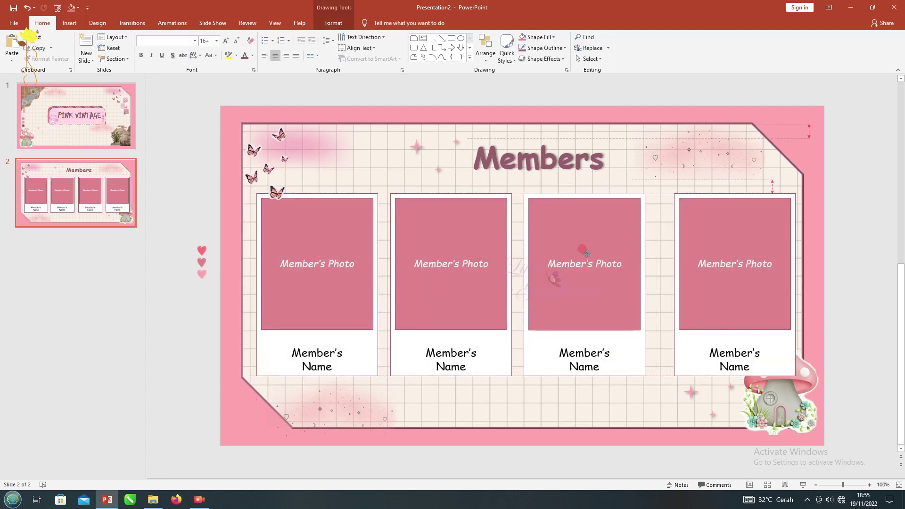
left_click_drag(713, 230, 700, 234)
left_click(589, 283, "shift")
left_click(463, 284, "shift")
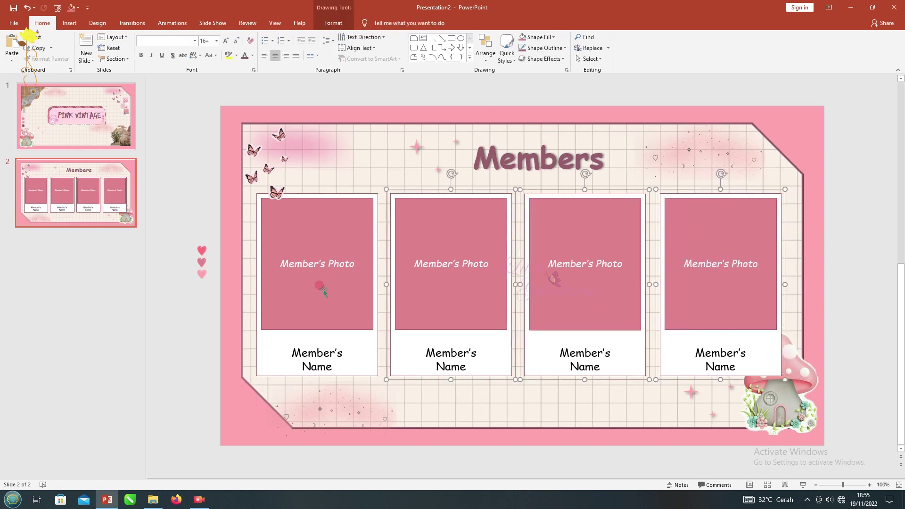
left_click(322, 295, "shift")
left_click_drag(322, 295, 322, 296)
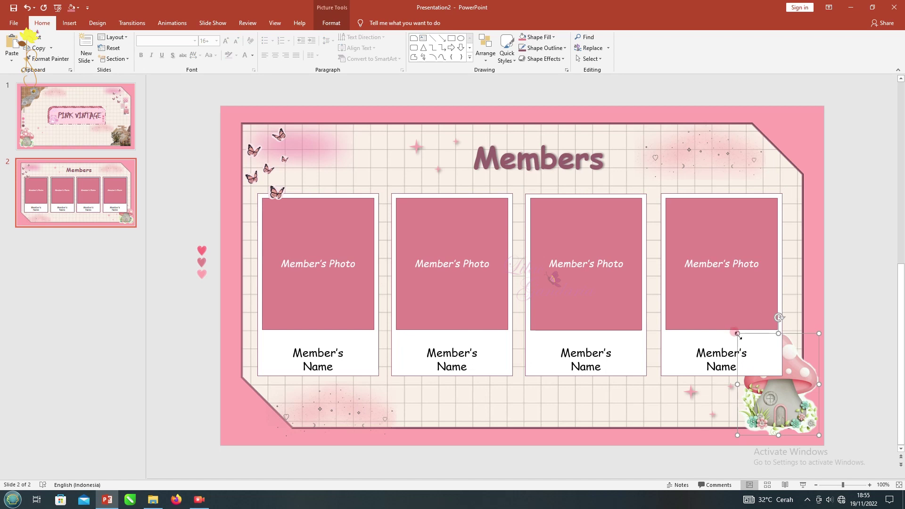
left_click_drag(738, 334, 768, 374)
key("ctrl+v")
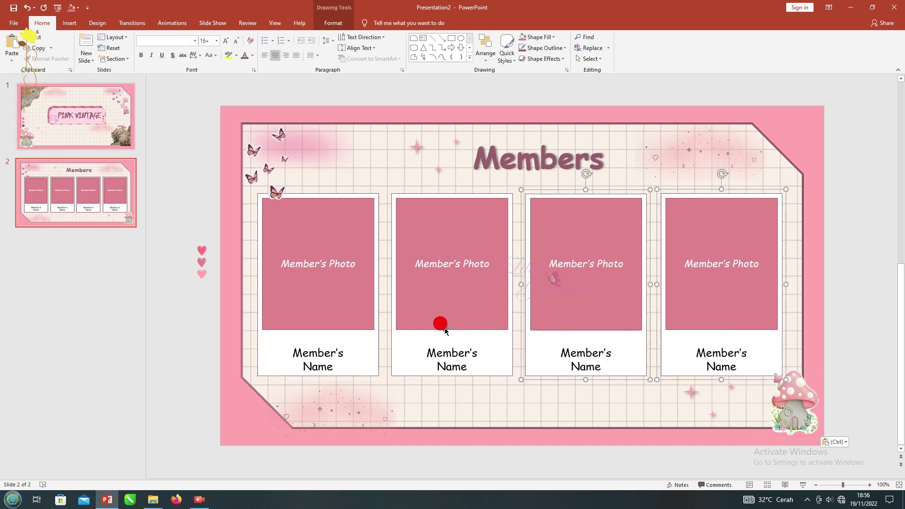
- Group the first card's shapes and widen its name box to one line
right_click(299, 311)
left_click(391, 368)
left_click(316, 357)
left_click(315, 357)
left_click_drag(372, 353, 377, 353)
- Widen the other three name boxes so each 'Member's Name' fits on one line
left_click(448, 358)
left_click_drag(491, 352, 536, 353)
left_click(585, 349)
left_click(699, 349)
left_click_drag(675, 353, 670, 353)
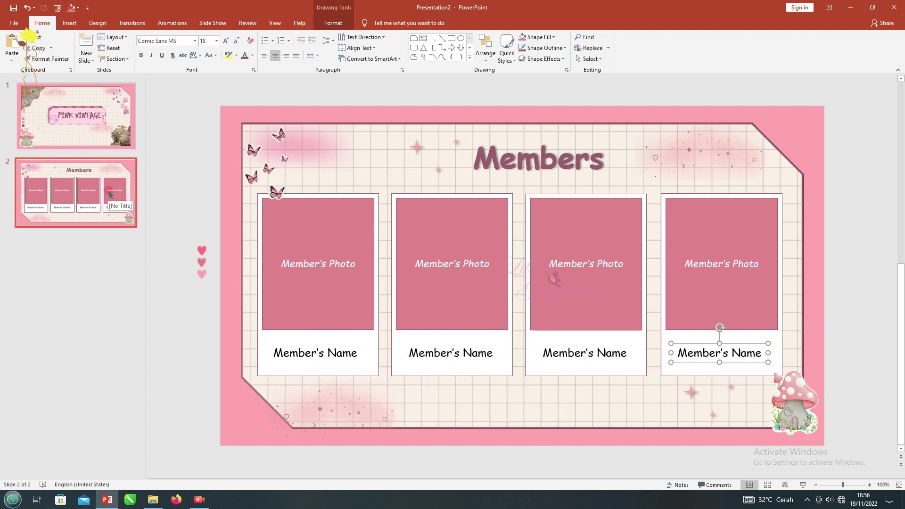
right_click(76, 201)
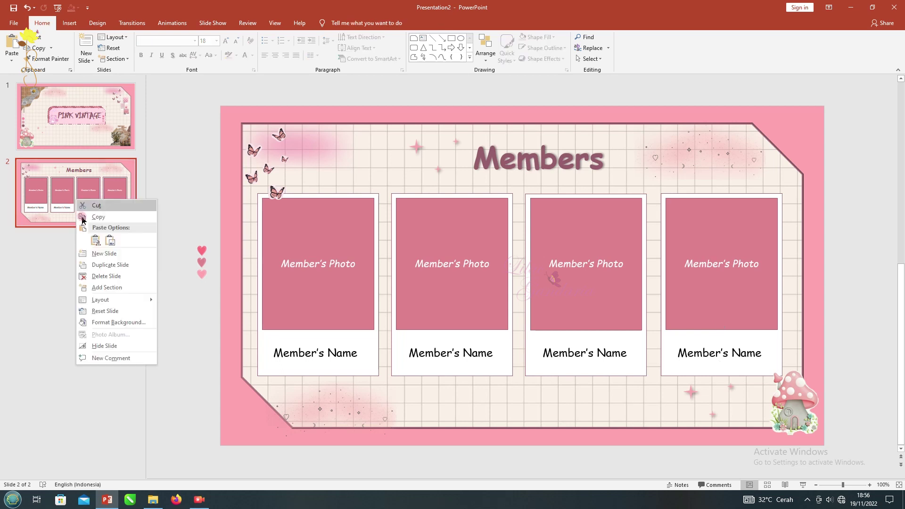
- Duplicate slide 2 and delete the member cards and butterflies from the copy
left_click(113, 267)
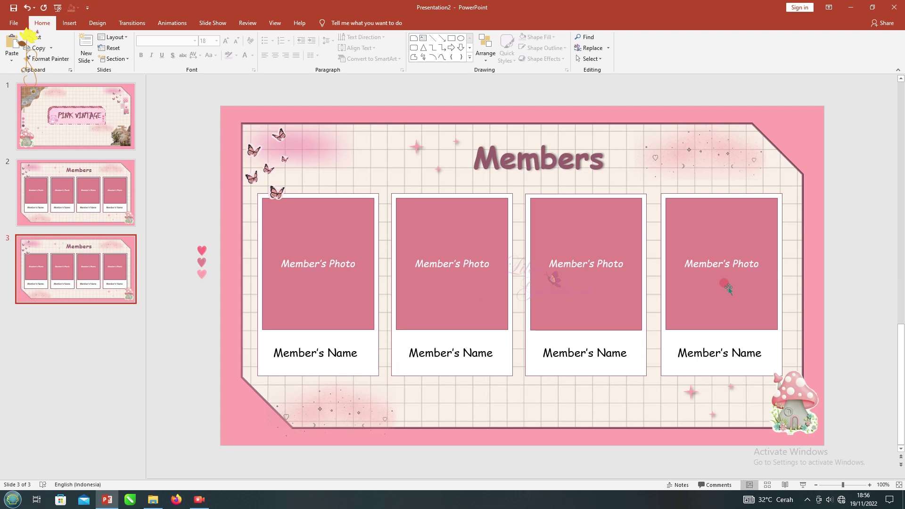
left_click_drag(877, 377, 250, 184)
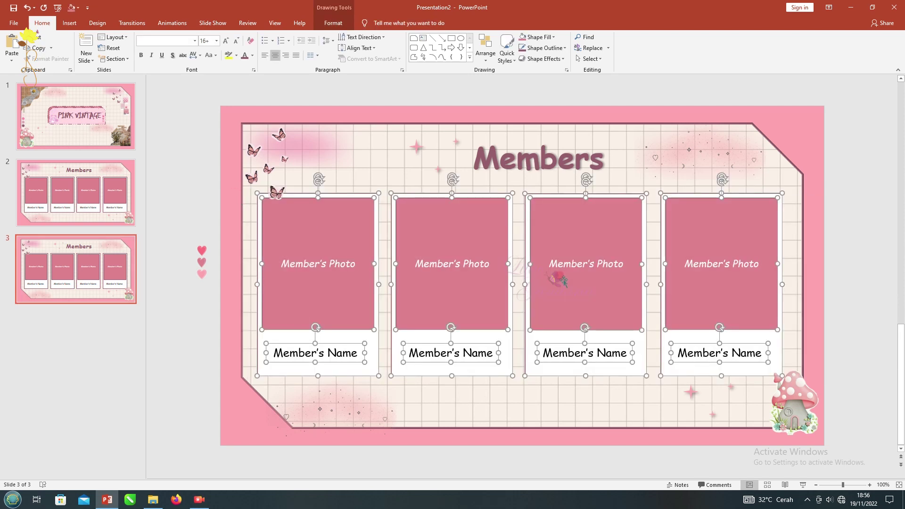
key("Delete")
left_click(297, 145)
key("Delete")
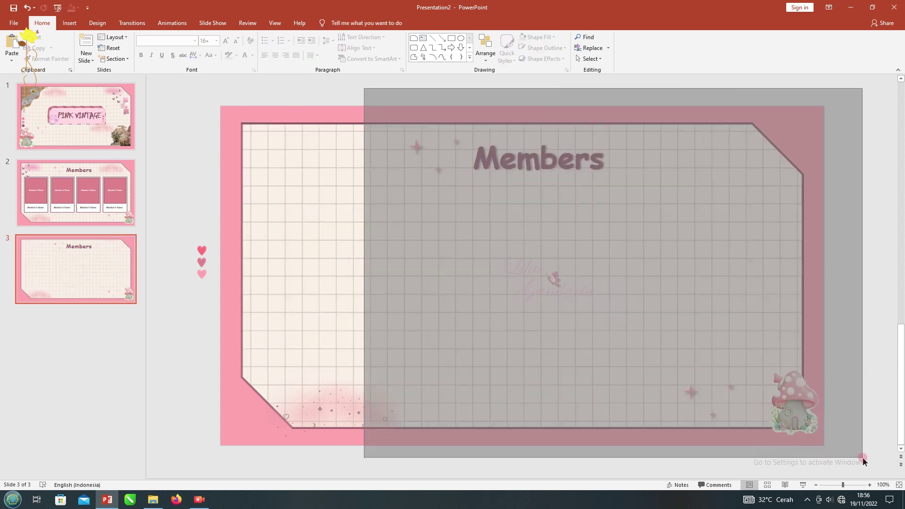
- Delete the remaining title, sparkles, mushroom and hearts, then return to slide 1
left_click_drag(364, 87, 865, 457)
key("Delete")
left_click_drag(419, 459, 191, 222)
key("Delete")
left_click(90, 109)
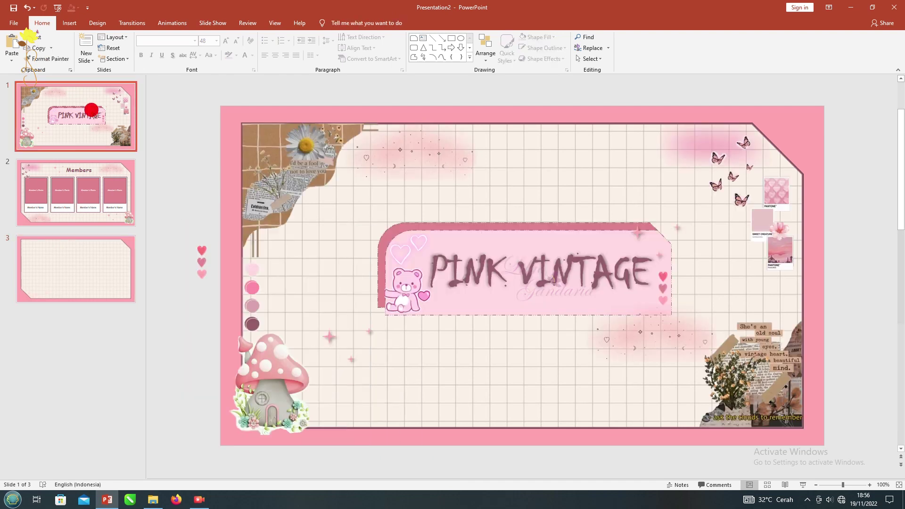
- Paste the pink cloud, butterflies and pantone cards onto slide 3 and arrange them top-left
left_click(761, 398)
left_click(770, 239, "shift")
left_click(731, 188, "shift")
left_click(686, 142, "shift")
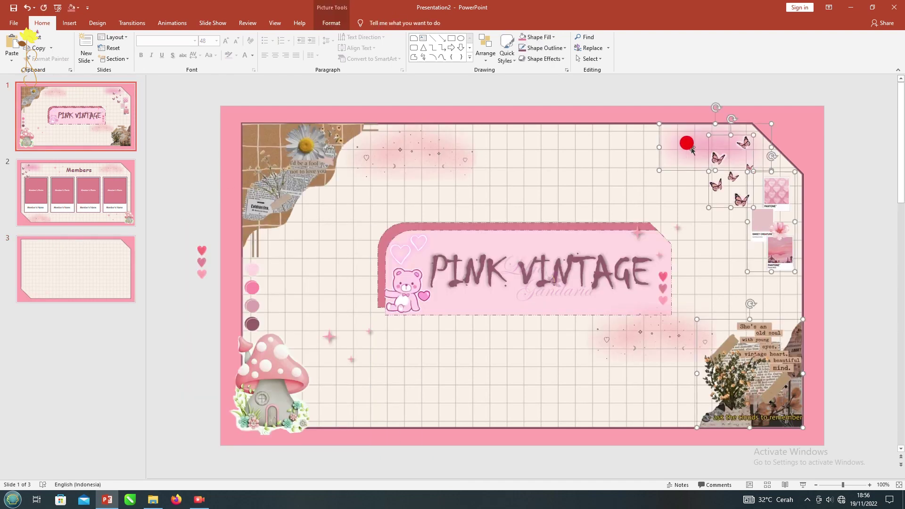
key("Page_Down")
key("Page_Down")
key("ctrl+v")
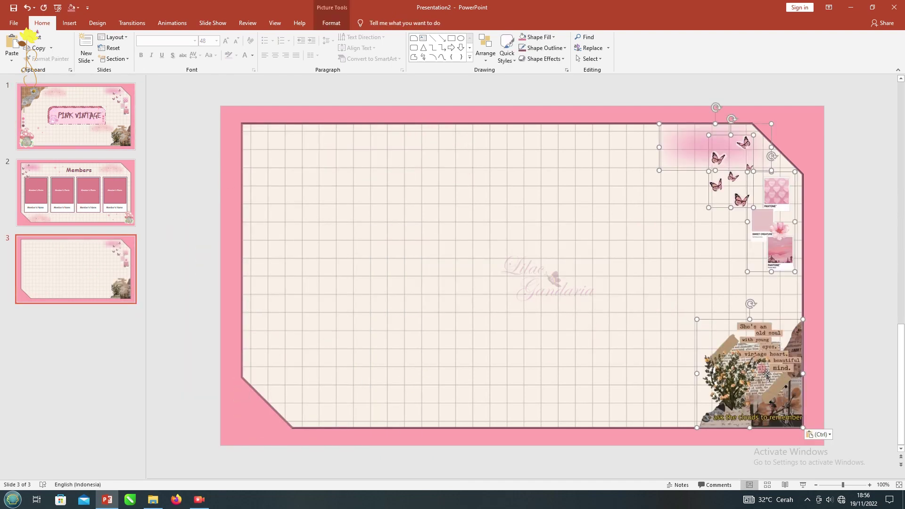
left_click(788, 283)
left_click_drag(687, 137, 279, 152)
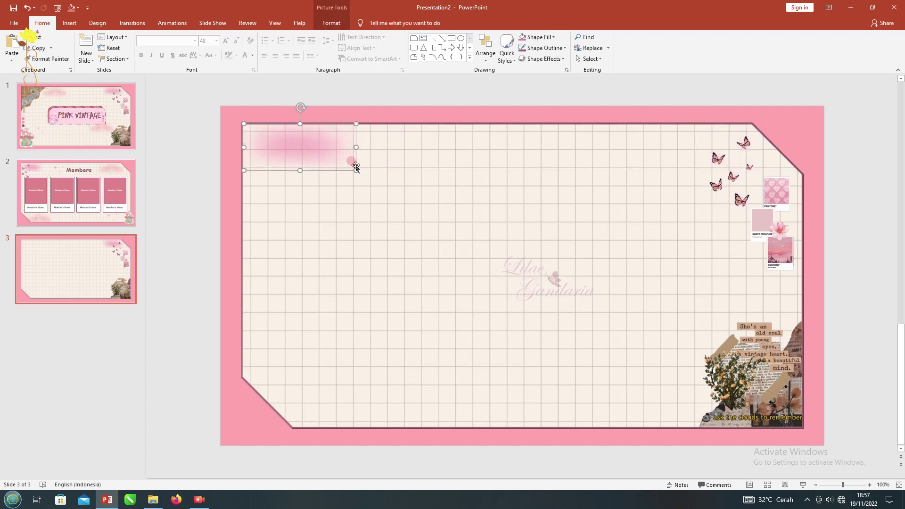
left_click_drag(717, 166, 257, 166)
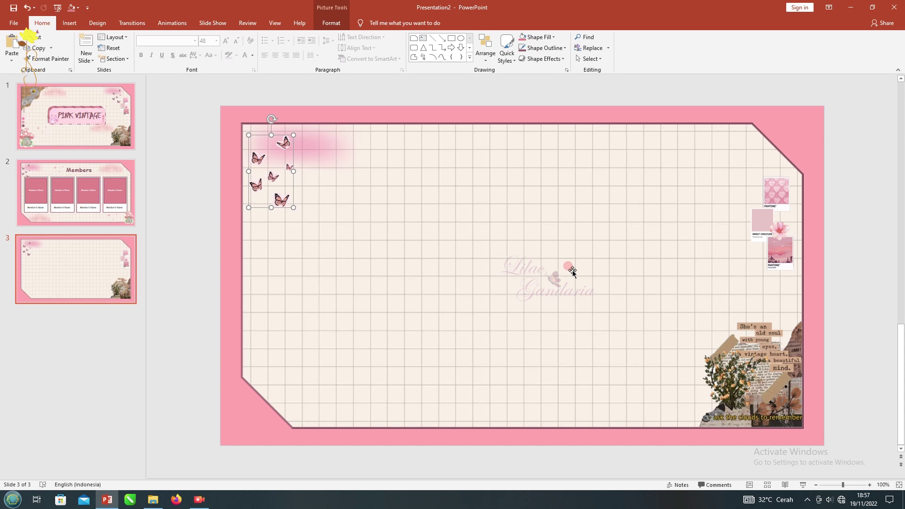
left_click_drag(731, 277, 263, 232)
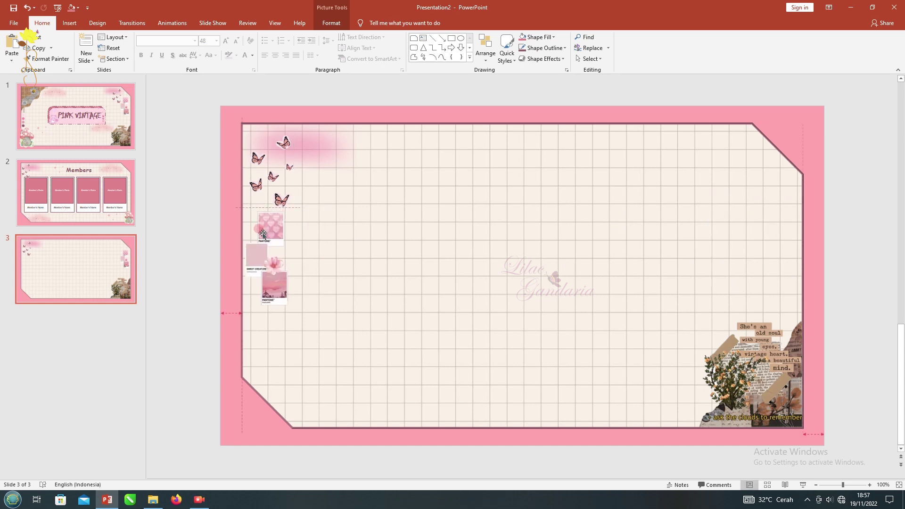
- Copy the sparkle cloud from slide 1 and place it at slide 3's top-right corner
left_click(90, 132)
left_click(424, 171)
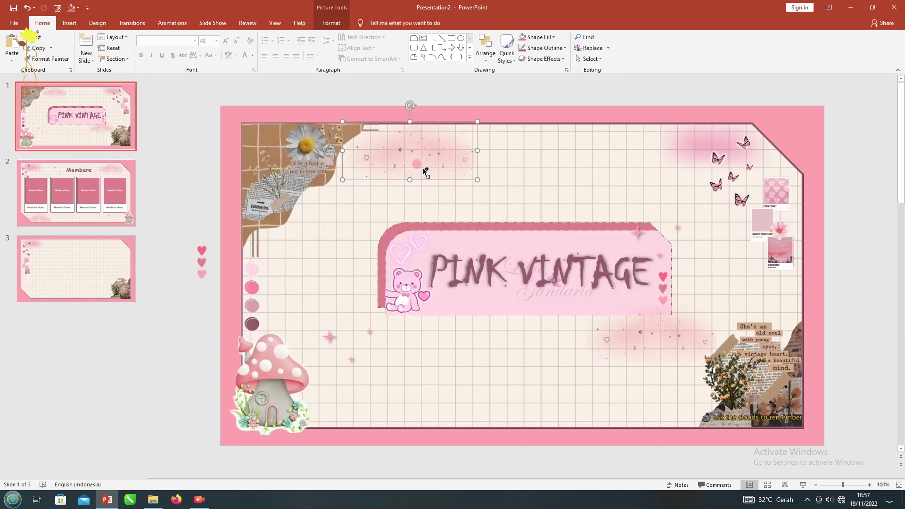
left_click(128, 247)
key("ctrl+v")
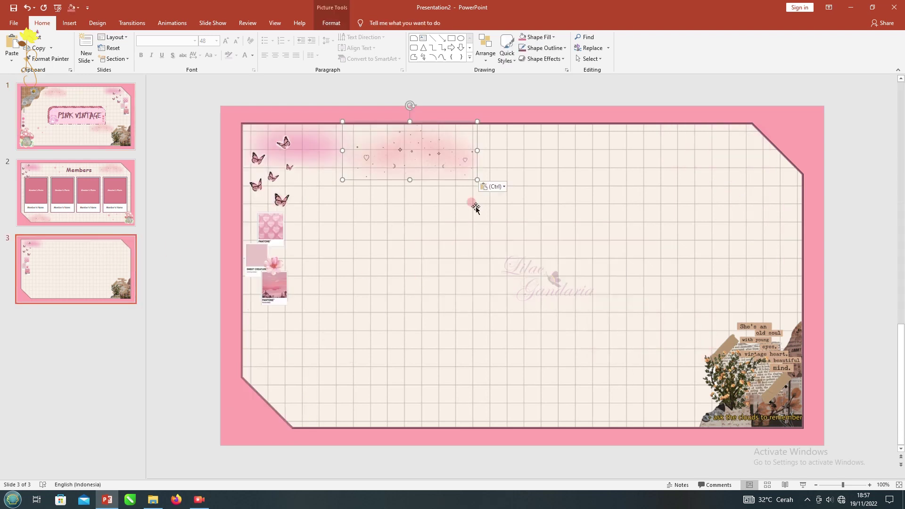
left_click_drag(402, 176, 704, 176)
- Paste the pink sparkles onto slide 3 and move them to the bottom-left corner
scroll(418, 359, "up", 1)
left_click(687, 390)
left_click(106, 287)
key("ctrl+v")
left_click_drag(686, 390, 287, 392)
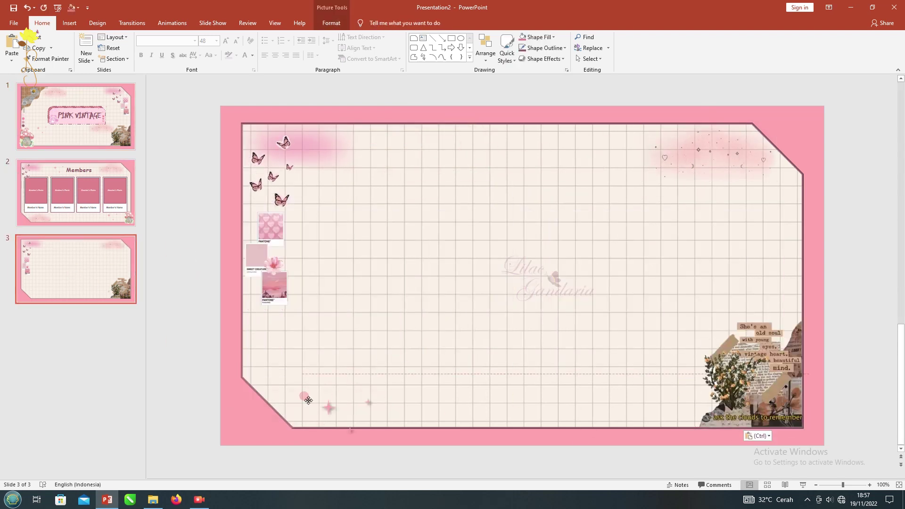
left_click(470, 57)
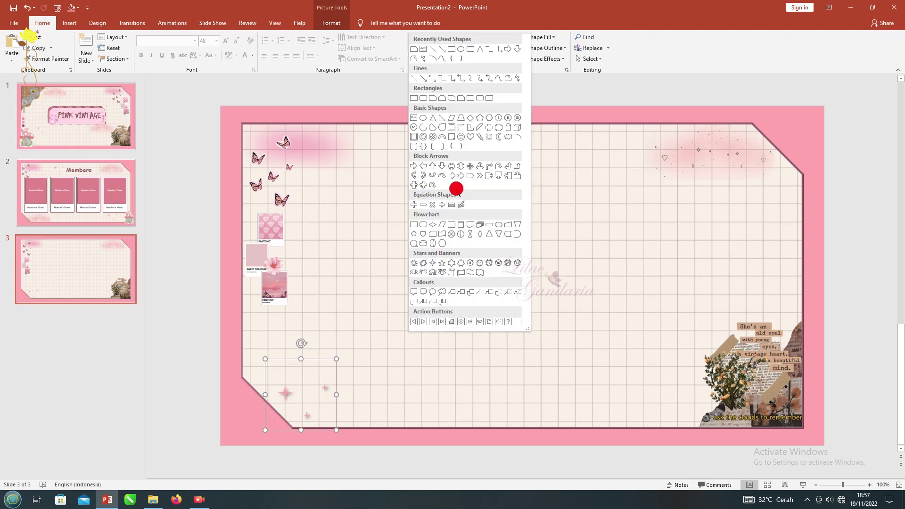
- Draw a heart, overlay a slightly narrower copy, and group them into a double heart
left_click(471, 137)
mouse_move(614, 182)
left_mouse_down()
mouse_move(650, 213)
mouse_move(626, 195)
left_mouse_up()
key("ctrl+c")
key("ctrl+v")
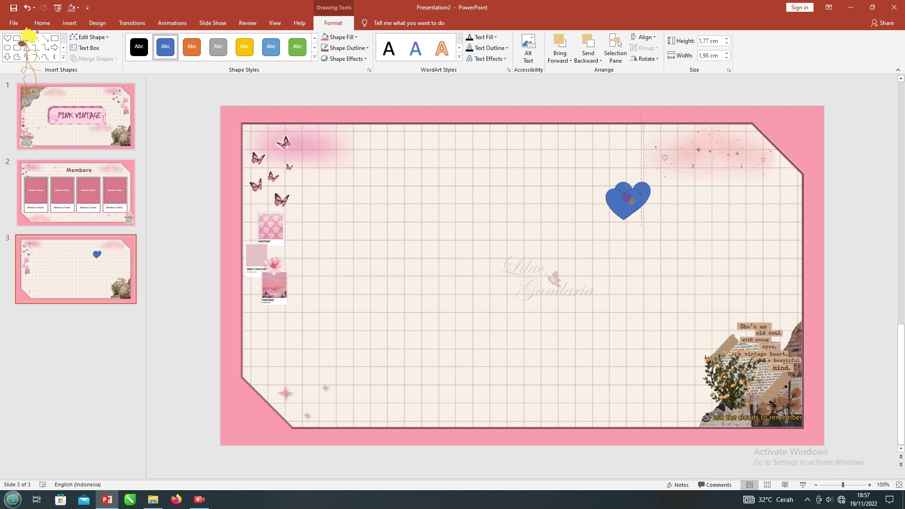
left_click_drag(647, 200, 637, 204)
left_click(641, 212, "shift")
key("ctrl+g")
- Duplicate the heart pair into a column of four and draw a wide bar beside the top hearts
key("ctrl+c")
key("ctrl+v")
mouse_move(639, 215)
left_mouse_down()
mouse_move(627, 241)
mouse_move(626, 312)
left_mouse_up()
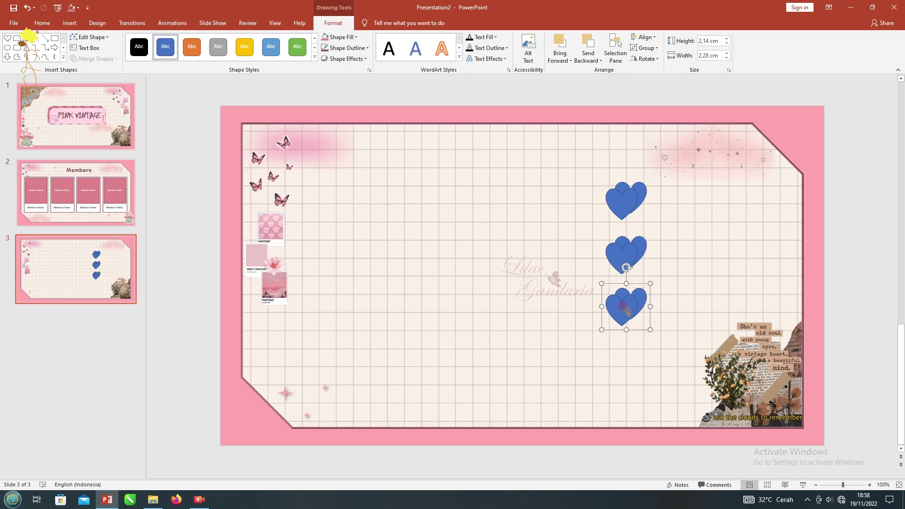
left_click_drag(626, 276, 626, 361)
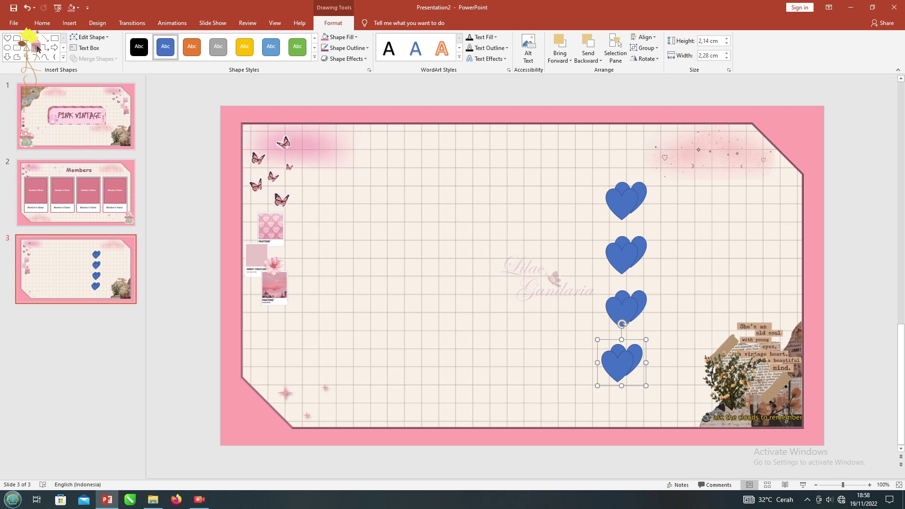
left_click_drag(458, 198, 595, 214)
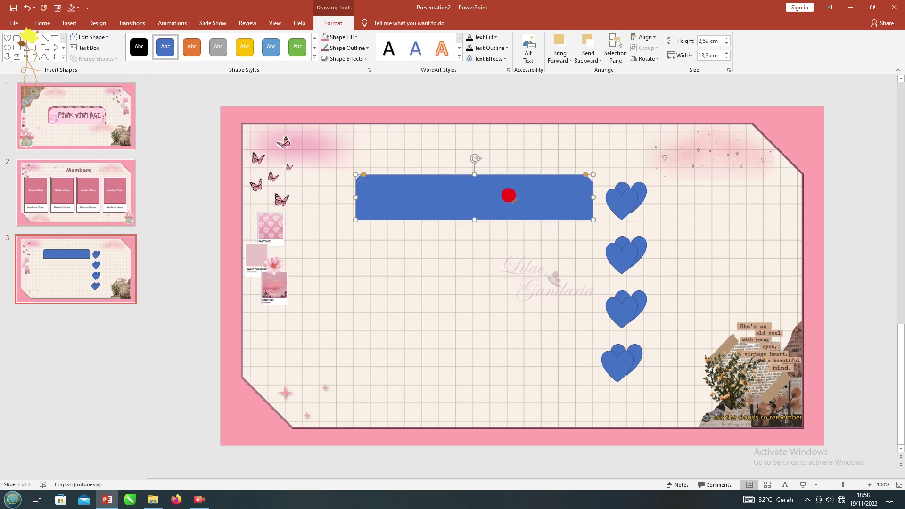
- Resize and position the wide blue bars so they sit evenly beside the hearts
left_click_drag(508, 199, 509, 202)
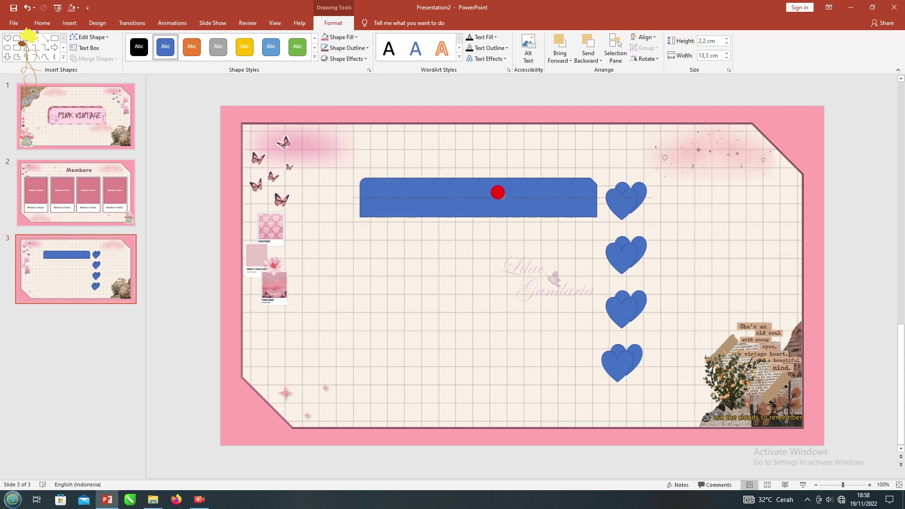
left_click_drag(359, 198, 345, 197)
mouse_move(472, 177)
left_mouse_down()
mouse_move(473, 245)
mouse_move(458, 308)
mouse_move(483, 367)
mouse_move(520, 360)
left_mouse_up()
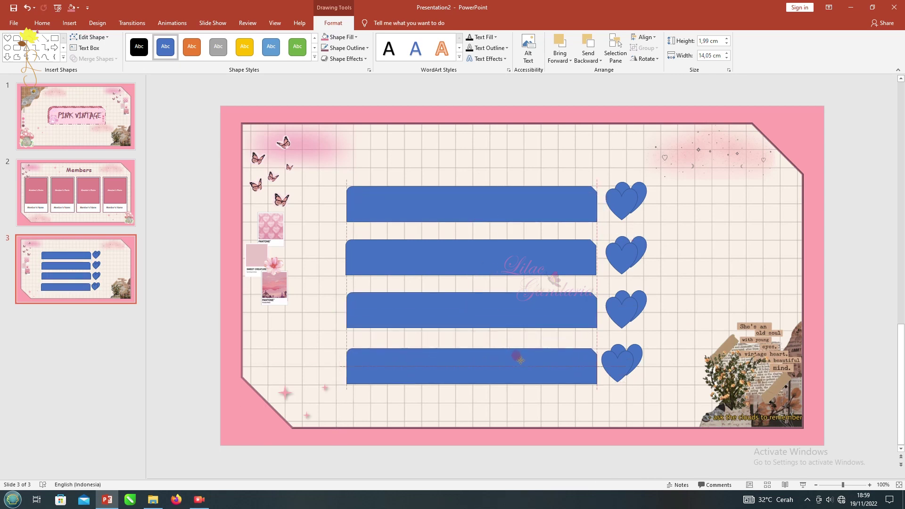
left_click(542, 253)
left_click(528, 255)
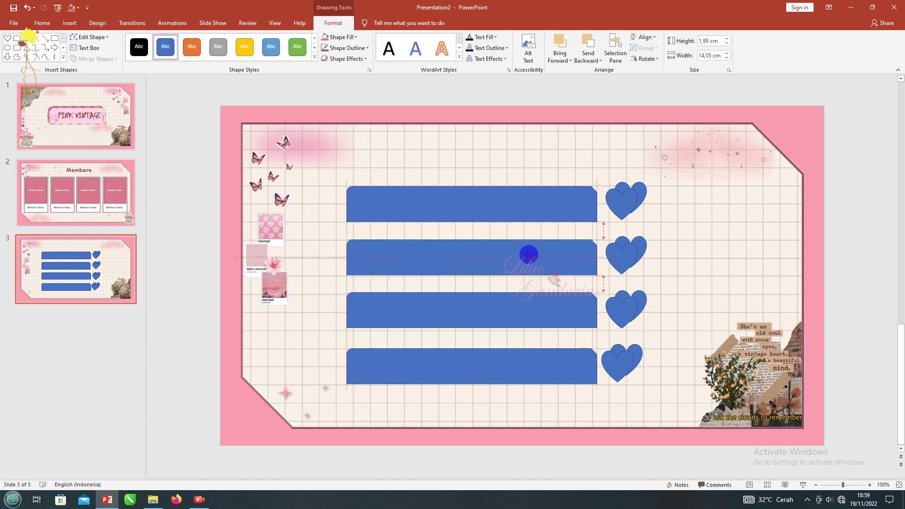
left_click(637, 343)
- Shift the four heart pairs slightly right and start adding text to the top bar
left_click(613, 360)
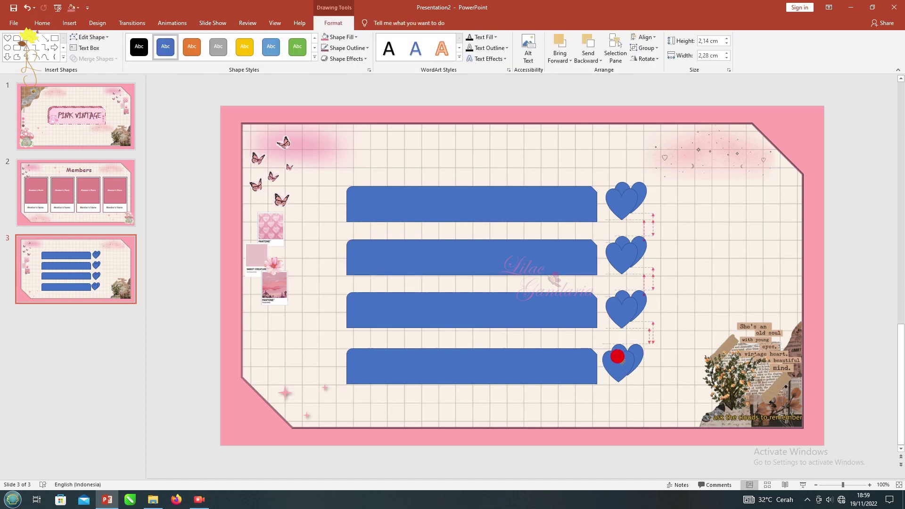
left_click(625, 250)
left_click_drag(625, 199, 633, 199)
left_click(865, 243)
left_click(472, 201)
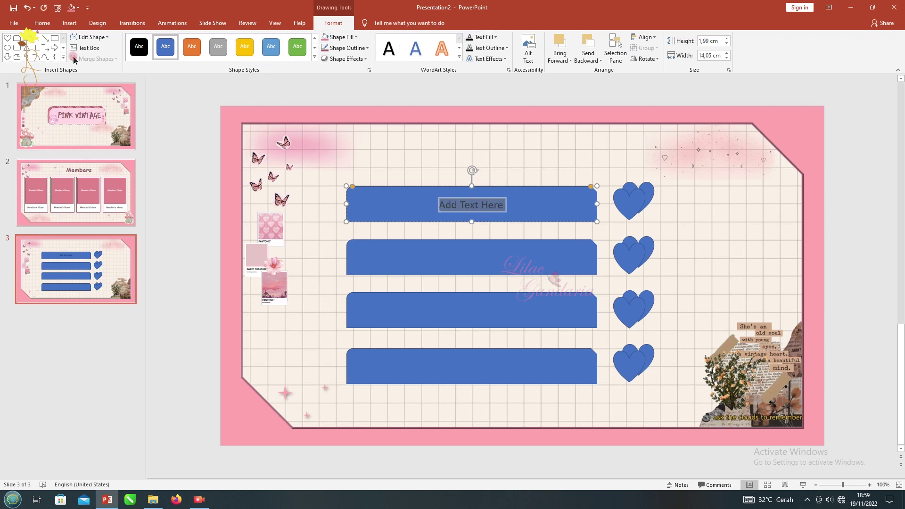
- Set the top bar's text to 18 pt
left_click(490, 37)
left_click(42, 23)
left_click(195, 41)
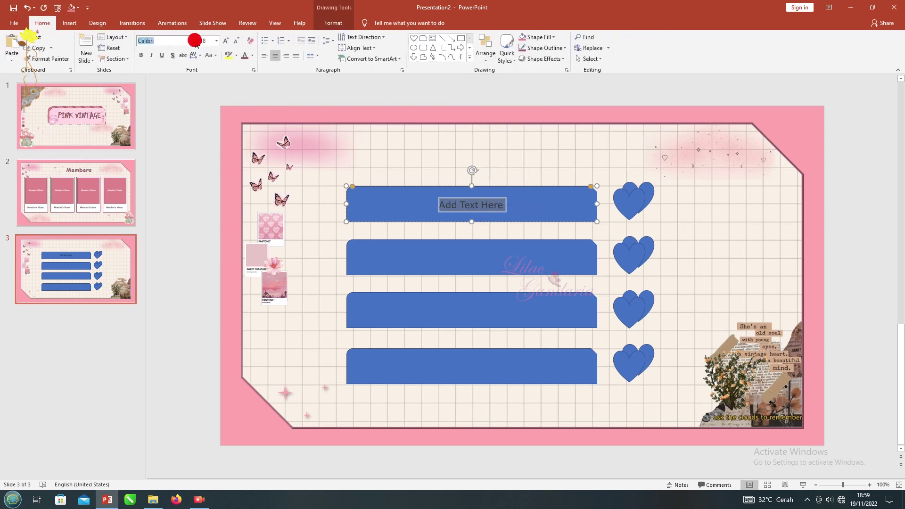
left_click(801, 248)
left_click(631, 198)
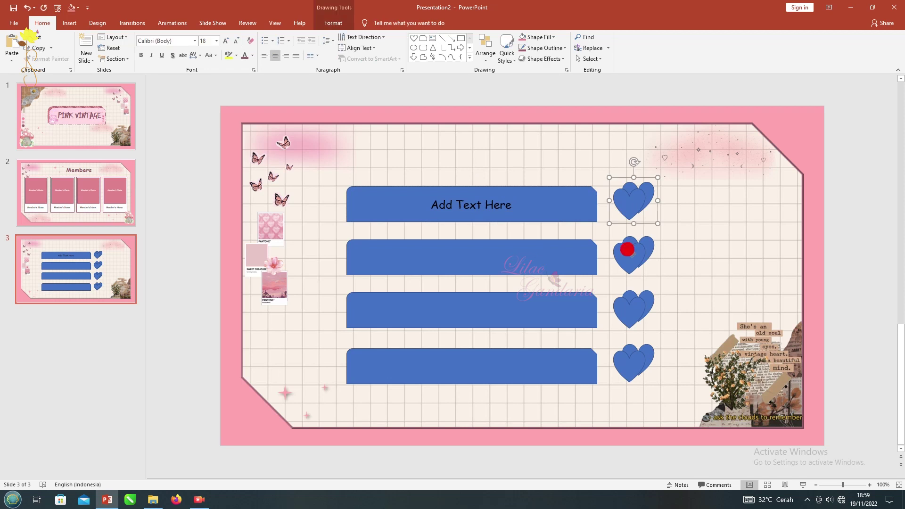
right_click(634, 353)
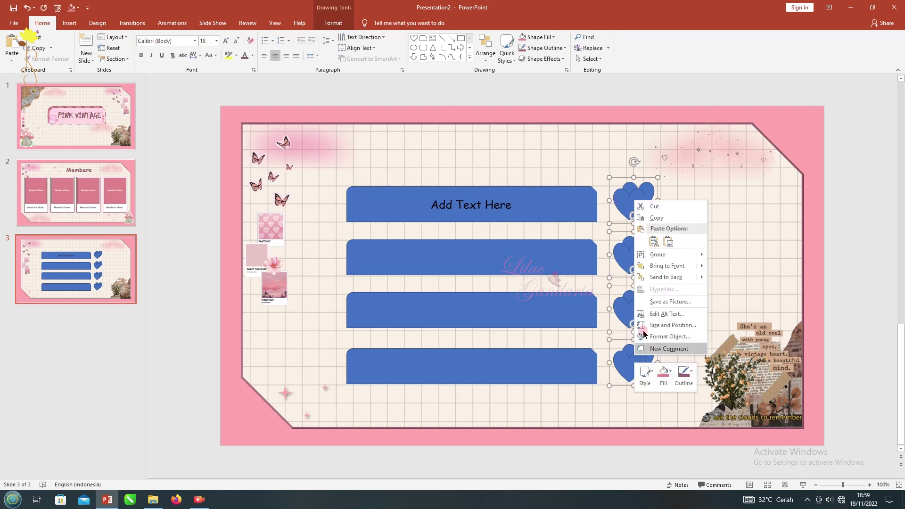
key("Escape")
key("Escape")
- Select all four text bars together and try a black fill on them
left_click(651, 198)
left_click(550, 206)
left_click(470, 257)
left_click(473, 309)
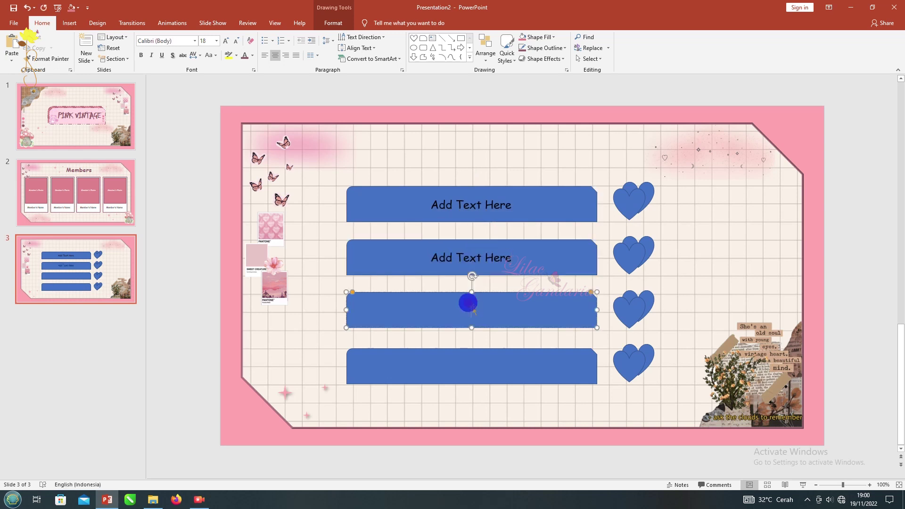
left_click(465, 365)
left_click(518, 207, "shift")
left_click(541, 254, "shift")
left_click(559, 316, "shift")
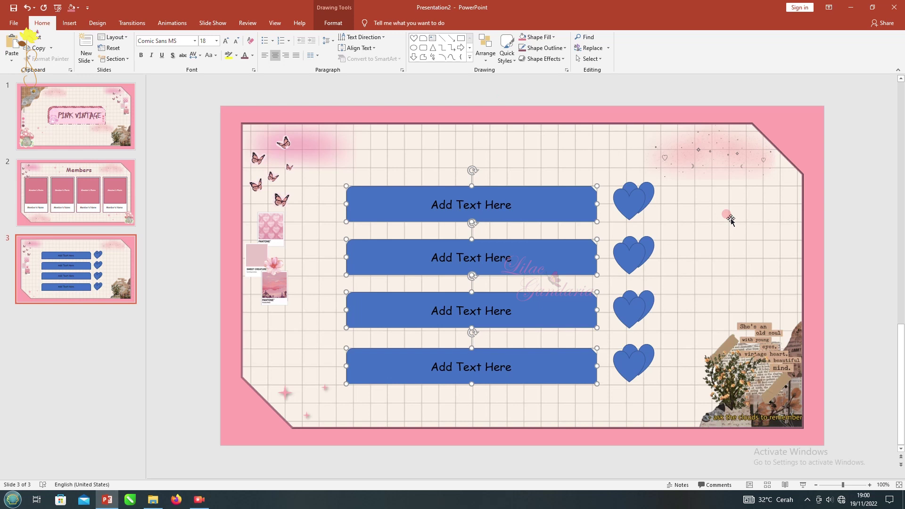
left_click(554, 38)
left_click(530, 69)
- Undo the black fill, give the four bars dashed outlines, and make the back hearts unfilled
key("ctrl+z")
left_click(564, 47)
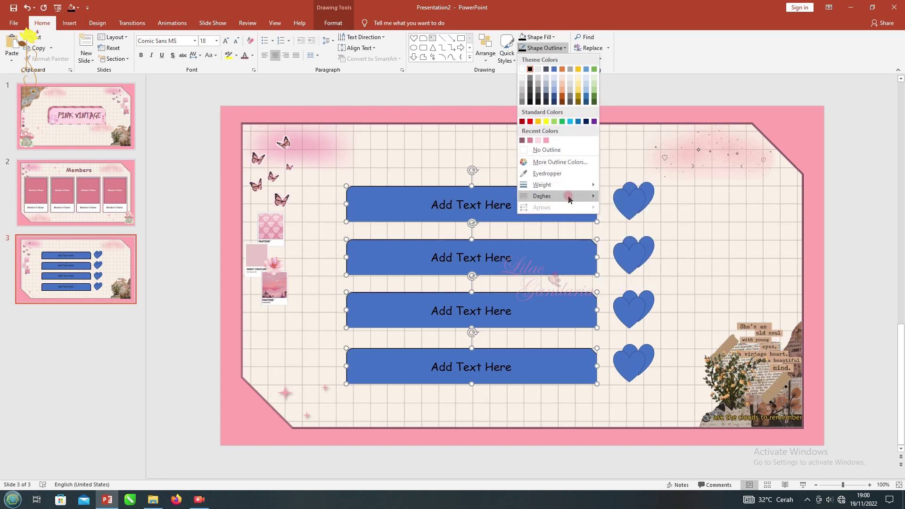
mouse_move(542, 196)
left_click(626, 245)
left_click(851, 236)
left_click(629, 202)
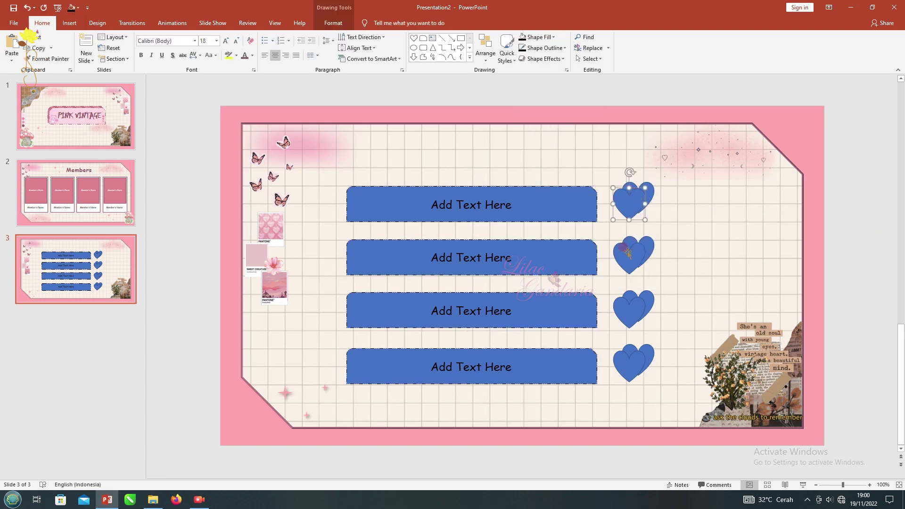
left_click(630, 257, "shift")
left_click(630, 312, "shift")
left_click(554, 37)
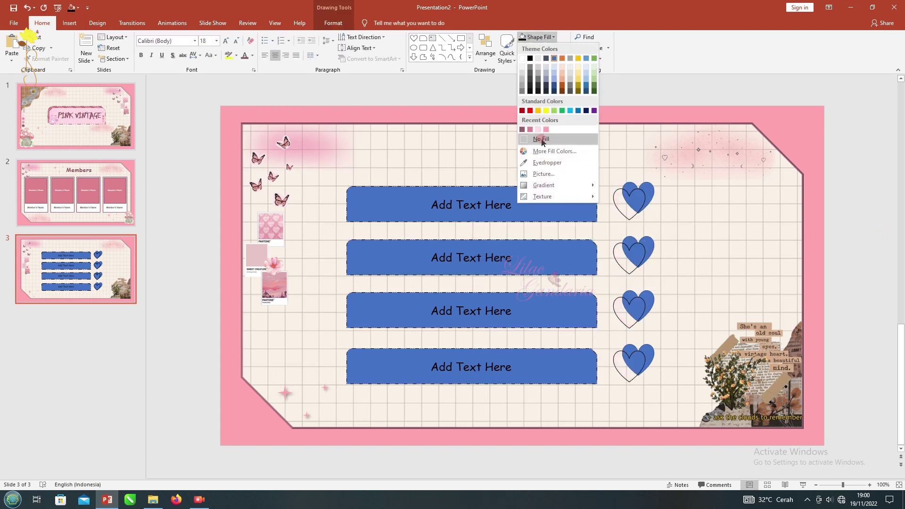
left_click(790, 238)
- Fill the top bar and heart mauve and the second bar and heart Rose
left_click(637, 198)
left_click(561, 200, "shift")
left_click(538, 37)
left_click(522, 129)
left_click(637, 250)
left_click(584, 250, "shift")
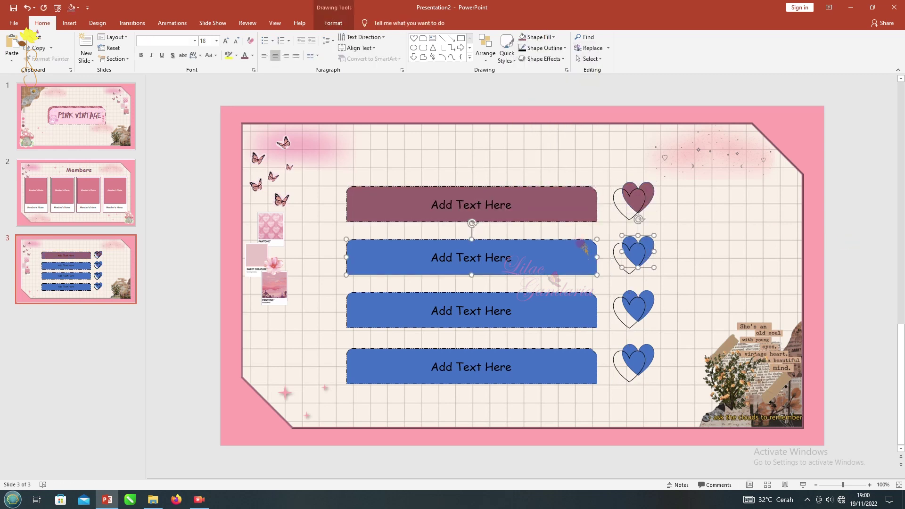
left_click(532, 37)
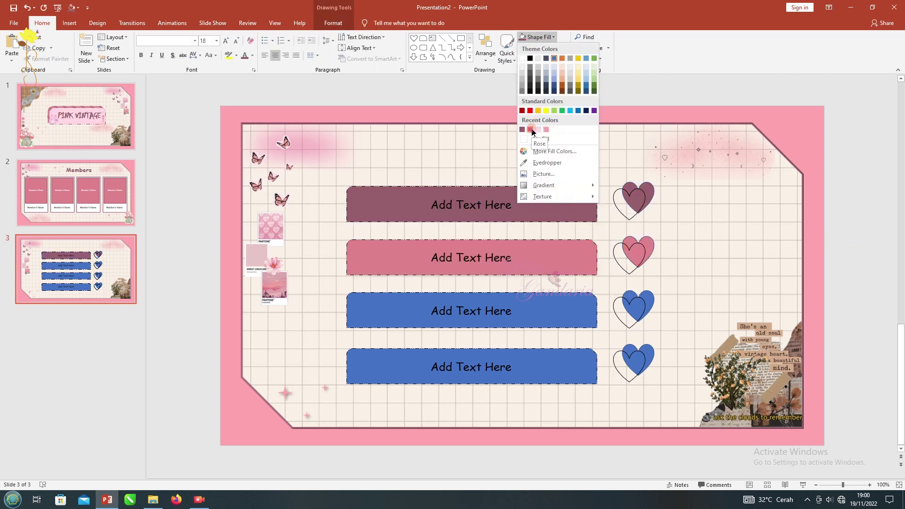
left_click(532, 130)
- Fill the third bar and heart light pink and the fourth pair pale pink
left_click(637, 307)
left_click(584, 311, "shift")
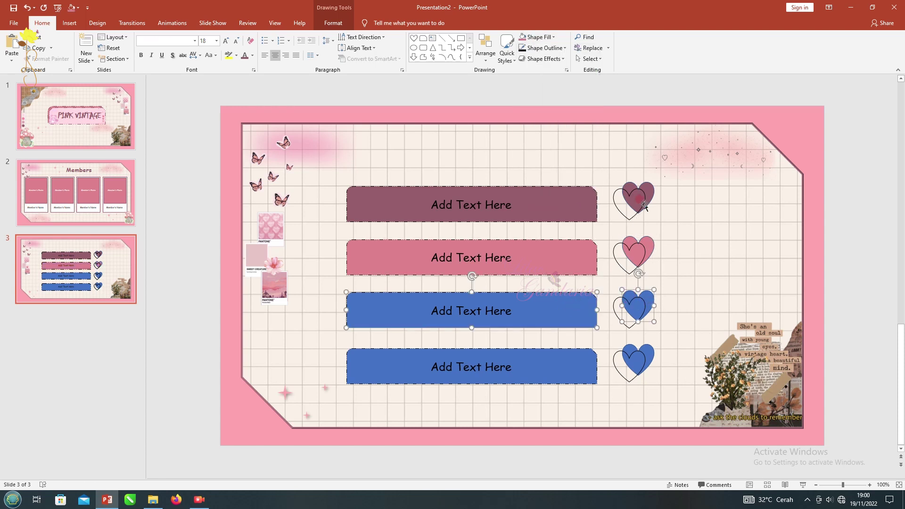
left_click(535, 42)
left_click(546, 130)
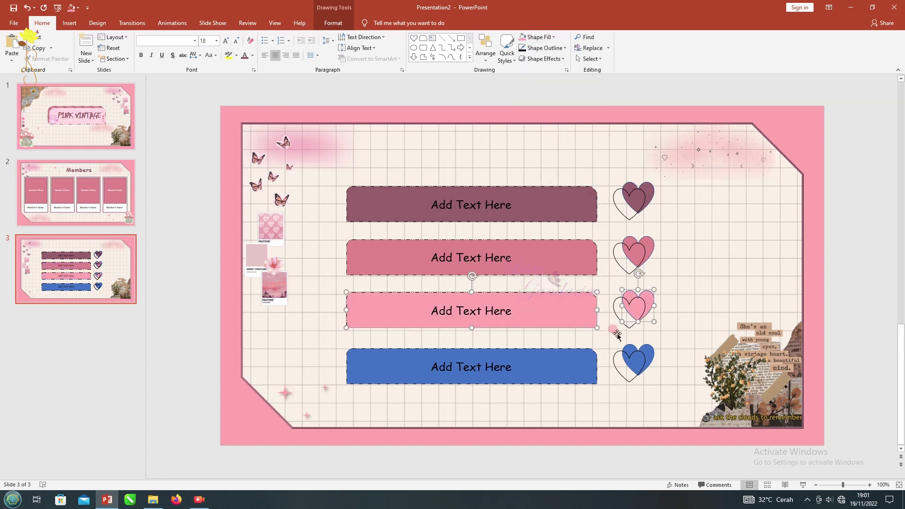
left_click(646, 350)
left_click(580, 367, "shift")
left_click(546, 38)
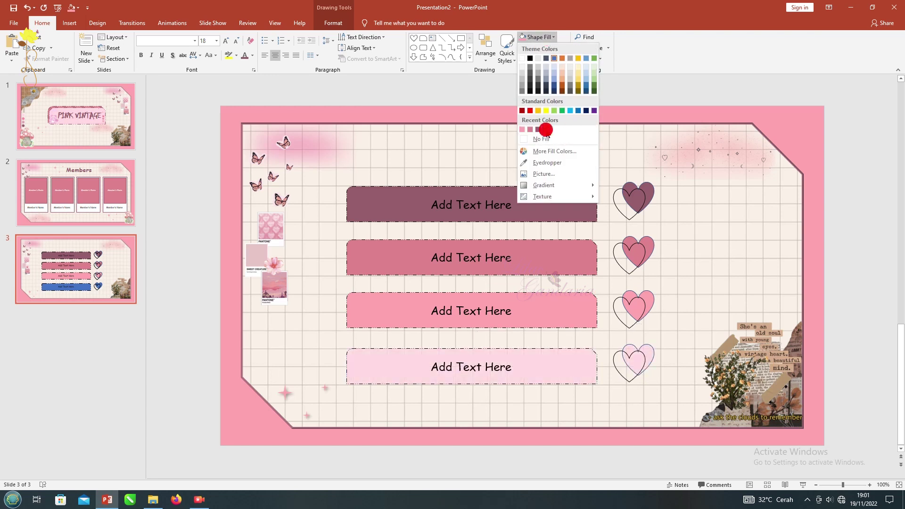
left_click(545, 130)
- Apply a new outline style to the lower hearts
left_click(830, 343)
left_click(648, 354)
left_click(647, 290, "shift")
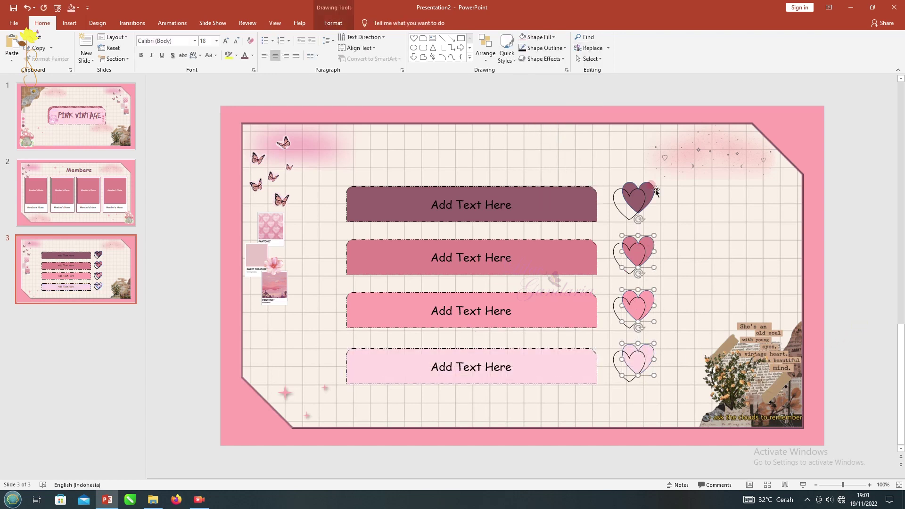
left_click(564, 47)
left_click(541, 150)
- Give all four hearts and text bars an outer shadow
left_click_drag(845, 402, 606, 345)
left_click_drag(851, 308, 630, 324)
left_click(788, 333)
left_click_drag(855, 339, 606, 281)
left_click_drag(861, 294, 595, 229)
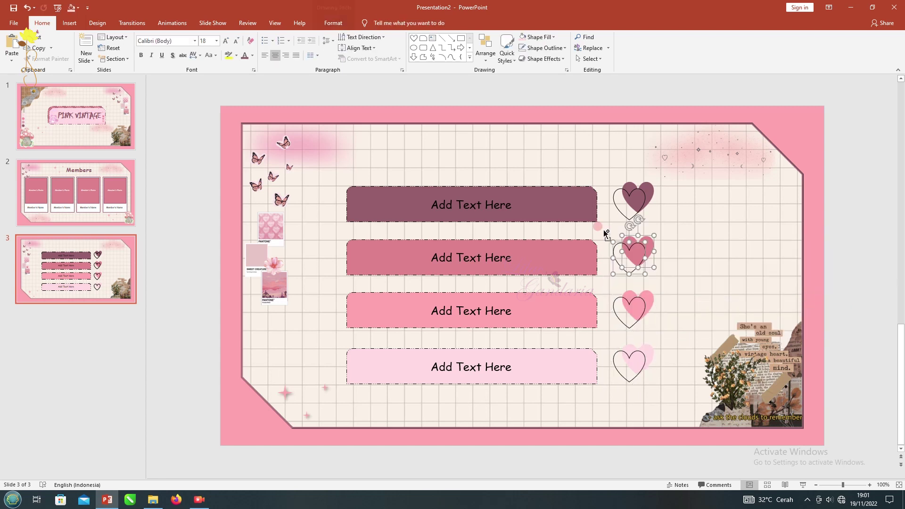
left_click_drag(849, 235, 606, 162)
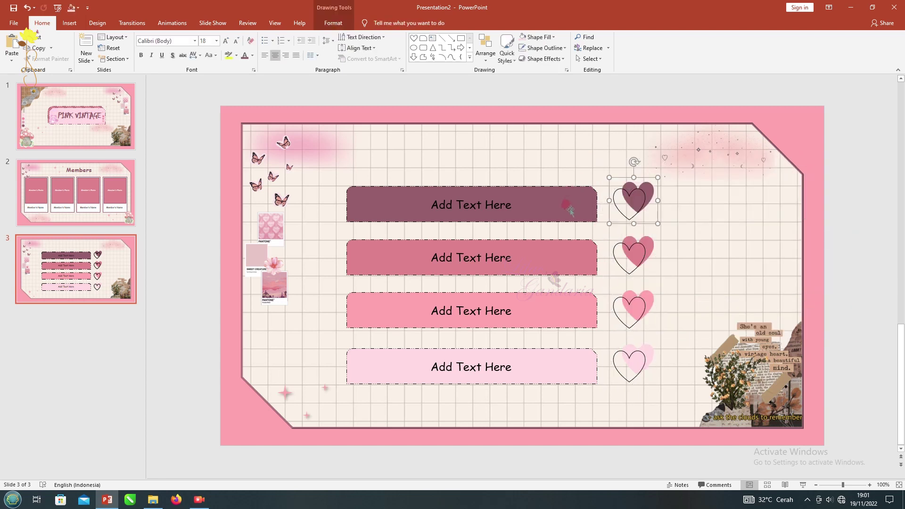
left_click_drag(848, 396, 606, 281)
left_click(631, 245, "shift")
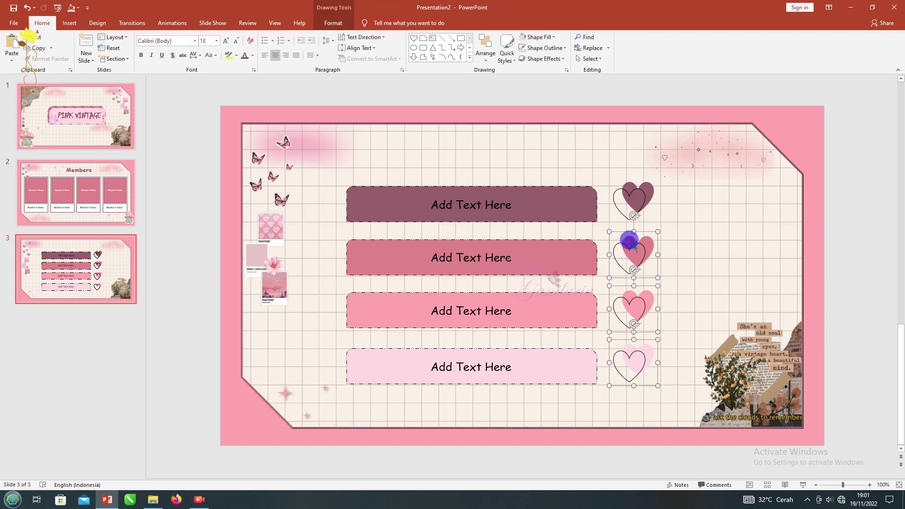
left_click(632, 198, "shift")
left_click(542, 59)
mouse_move(548, 76)
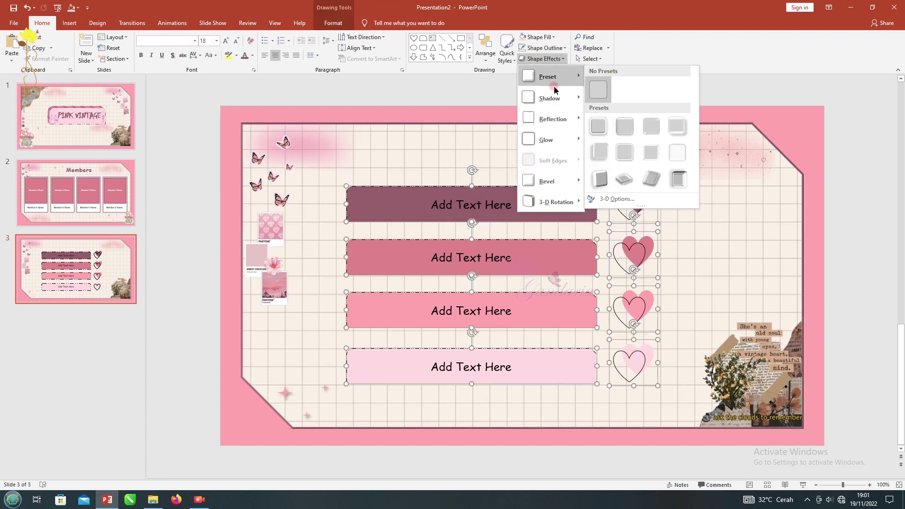
left_click(595, 174)
- Nudge all hearts and bars slightly right, then return to the title slide
left_click_drag(688, 452, 585, 178)
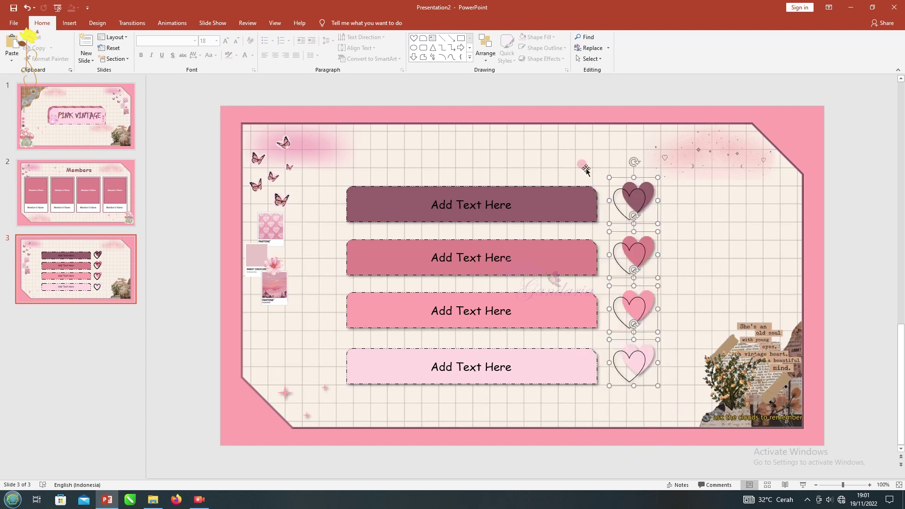
key("Right")
key("Right")
key("Right")
left_click(561, 361, "shift")
left_click(560, 311, "shift")
left_click(559, 258, "shift")
left_click(558, 204, "shift")
key("Right")
key("Right")
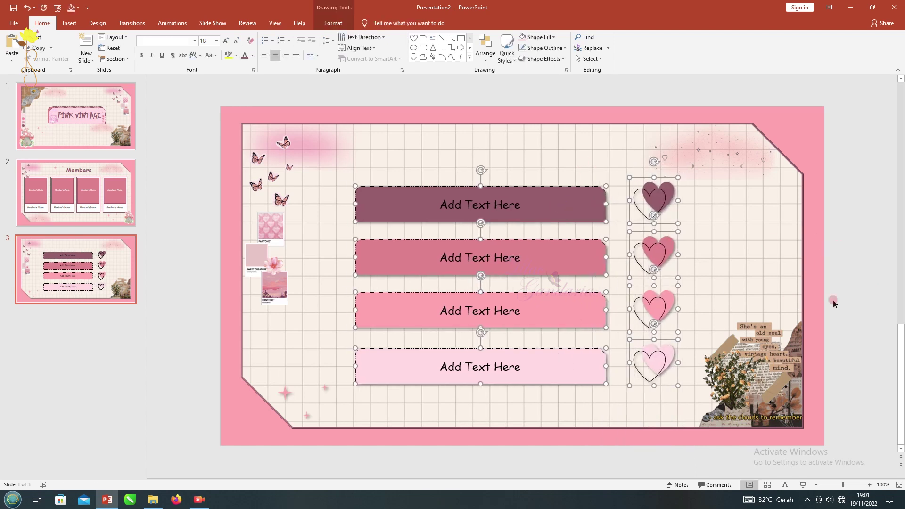
left_click(826, 305)
left_click(116, 137)
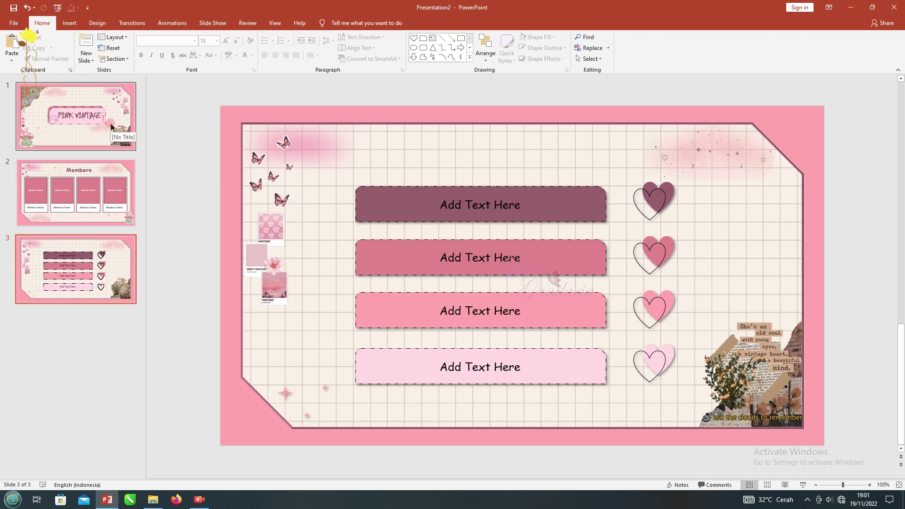
left_click(172, 22)
- Give the large background picture a Strips entrance effect
left_click(713, 38)
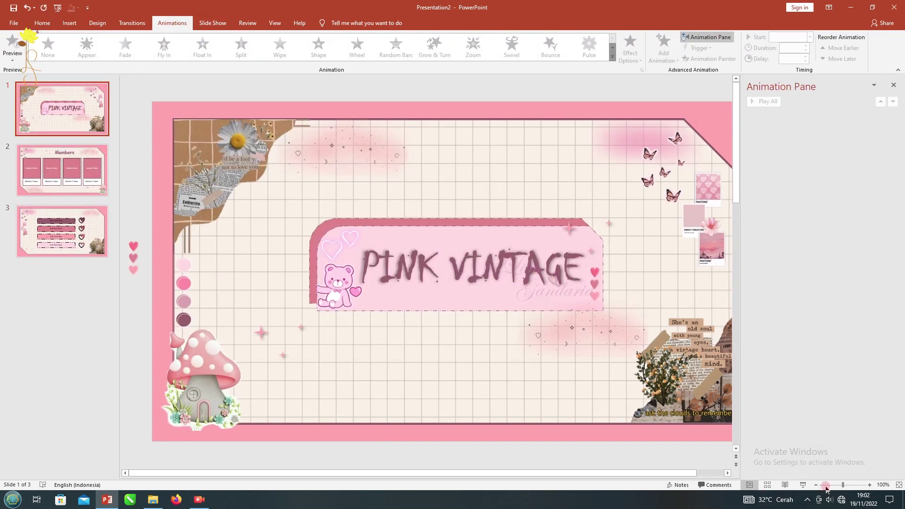
scroll(725, 462, "down", 1, "ctrl")
scroll(141, 259, "down", 1)
scroll(141, 259, "down", 1)
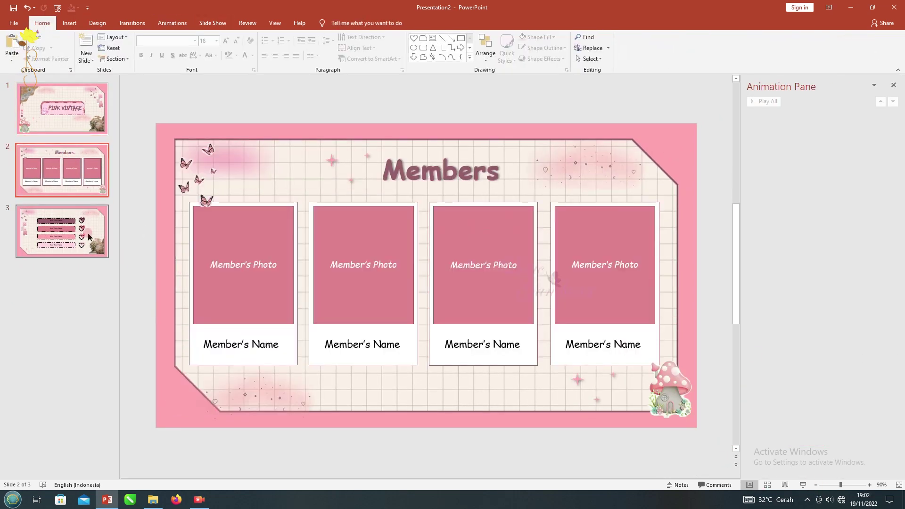
scroll(141, 258, "up", 2)
left_click(467, 164)
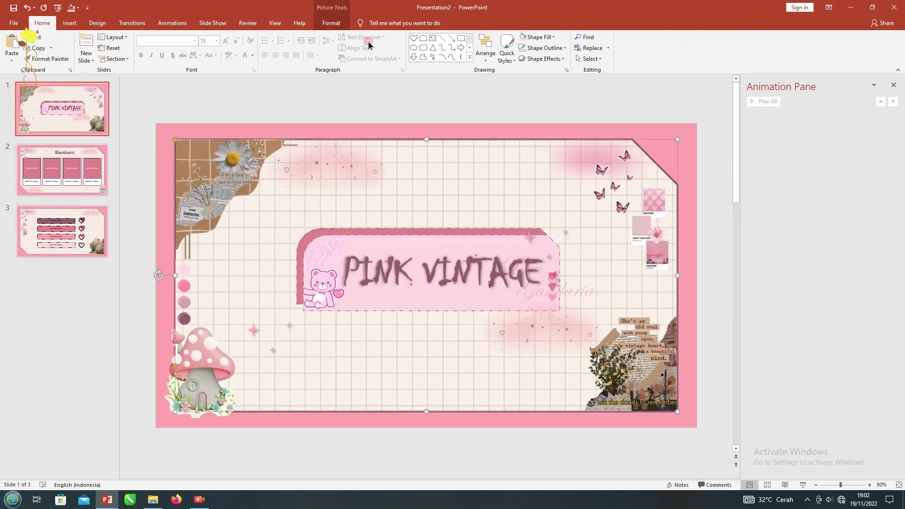
left_click(172, 22)
left_click(664, 47)
left_click(707, 393)
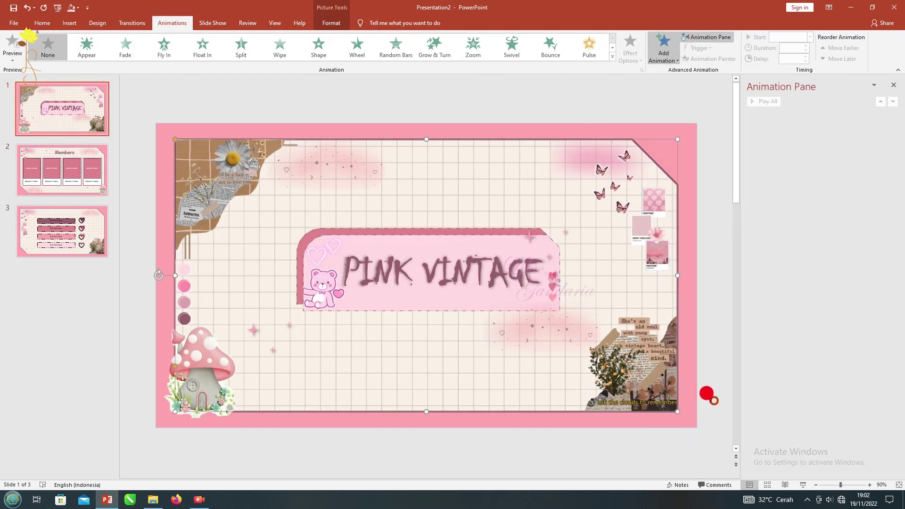
left_click(409, 229)
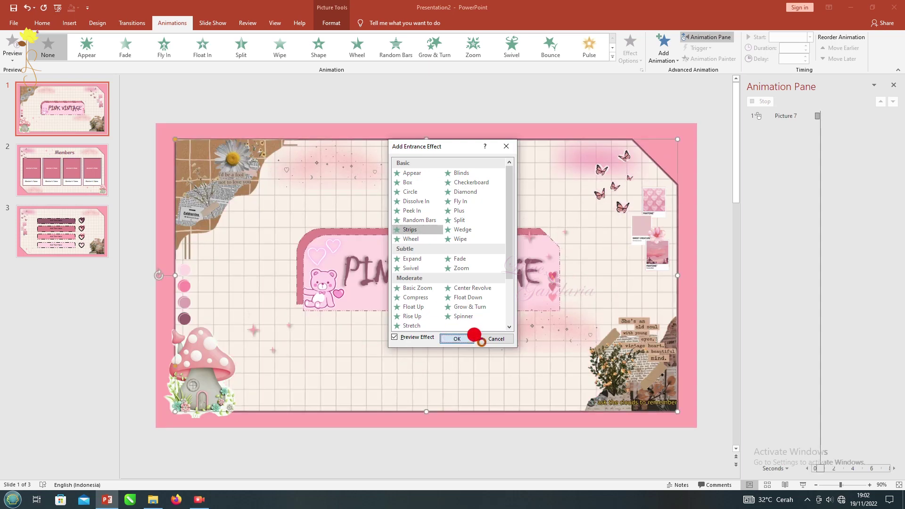
left_click(473, 337)
- Select six decorative pictures, including the mushroom and collage, and give them a Split entrance
left_click(619, 404, "ctrl")
left_click(201, 366, "ctrl")
left_click(213, 185, "ctrl")
left_click(184, 302, "ctrl")
left_click(510, 190, "ctrl")
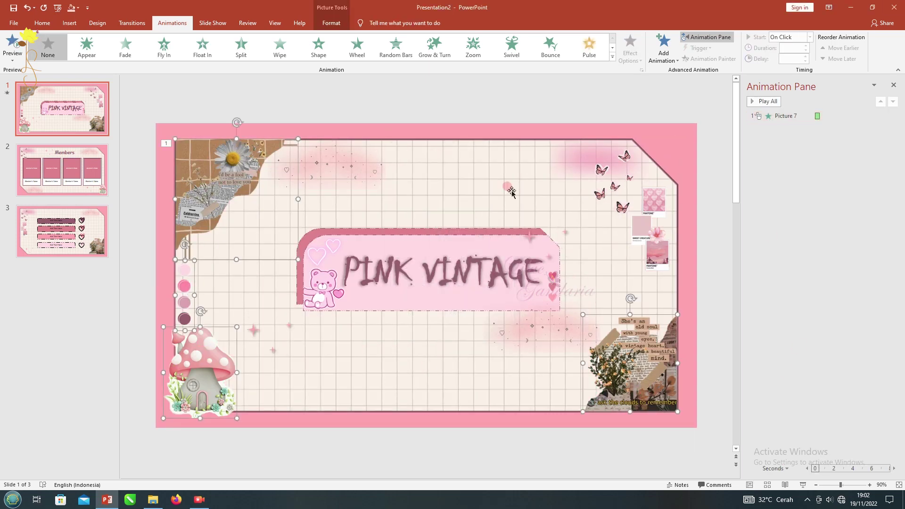
left_click(349, 169, "ctrl")
left_click(598, 174, "ctrl")
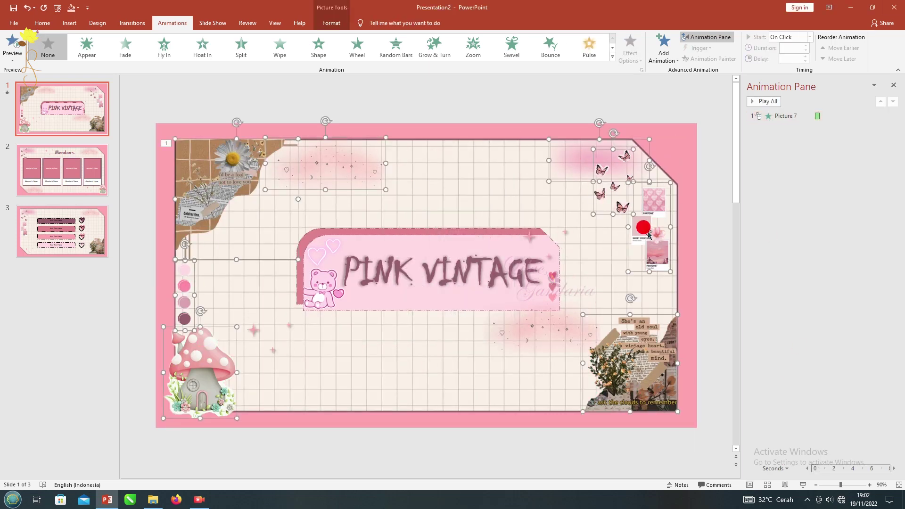
left_click(331, 168, "ctrl")
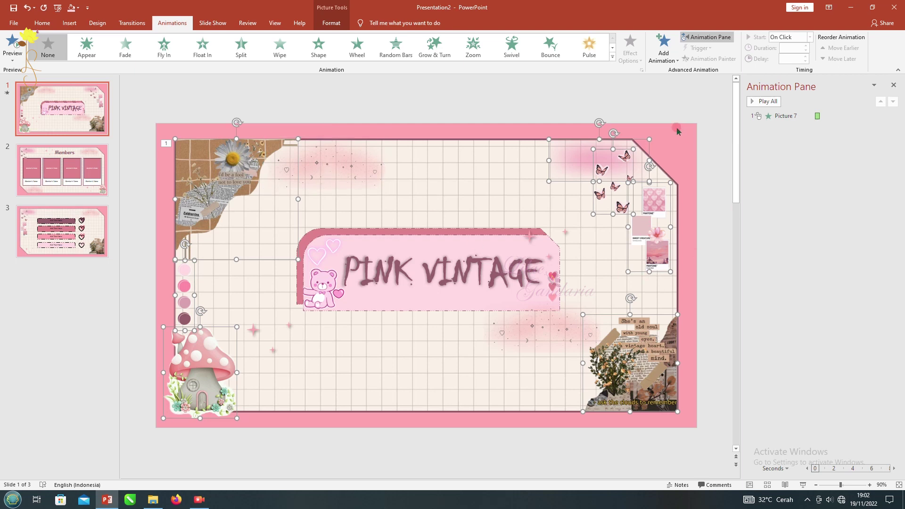
left_click(255, 51)
- Make the two circle pictures' Split entrance open vertically
left_click(319, 134)
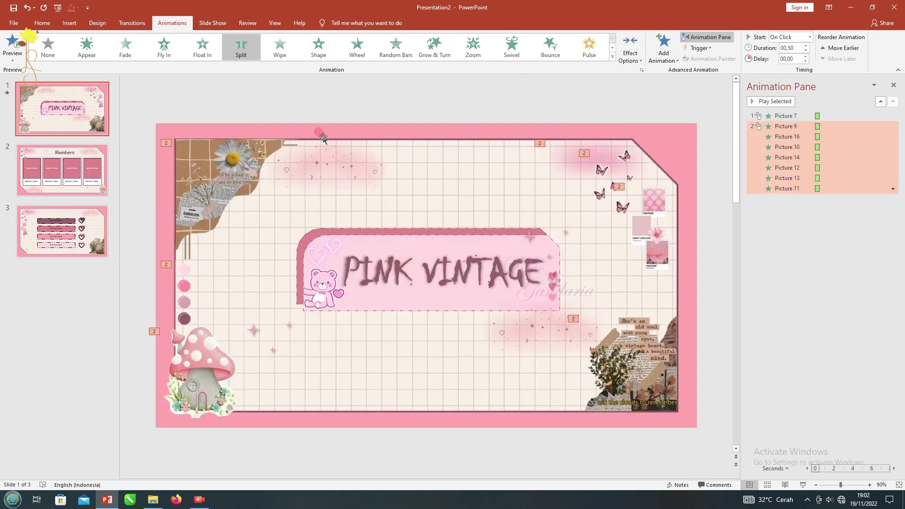
left_click(181, 270)
left_click(184, 286, "ctrl")
left_click(630, 49)
left_click(642, 99)
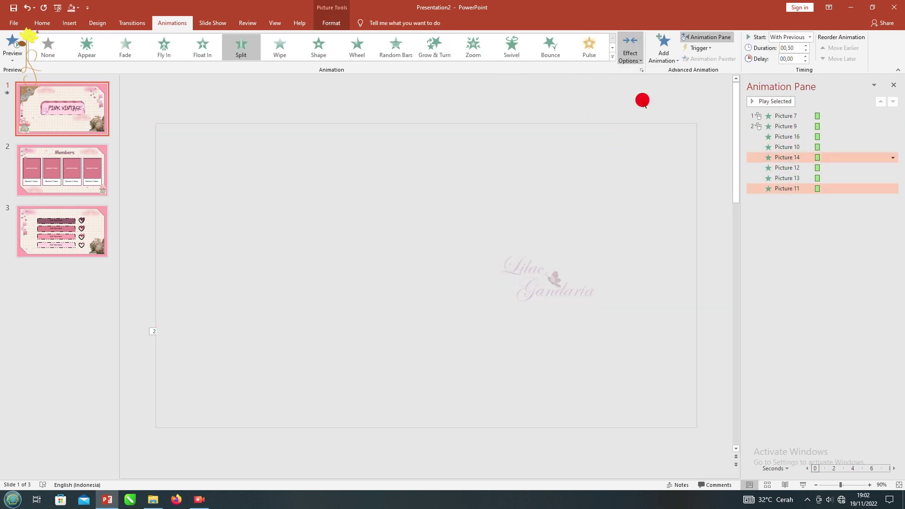
- Give the two title banner rectangles a Fly In entrance from the right
left_click(254, 330)
left_click(517, 330, "ctrl")
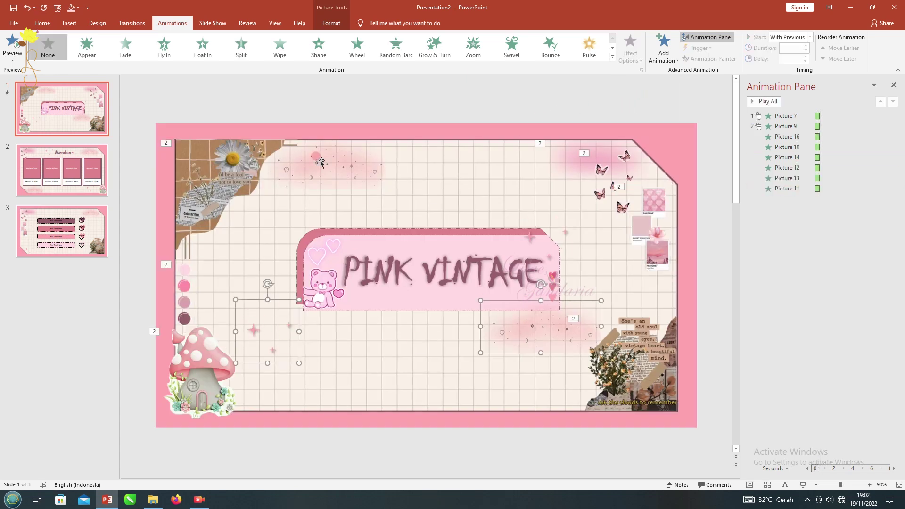
left_click(394, 236)
left_click(373, 225, "ctrl")
left_click(163, 47)
left_click(631, 49)
left_click(644, 108)
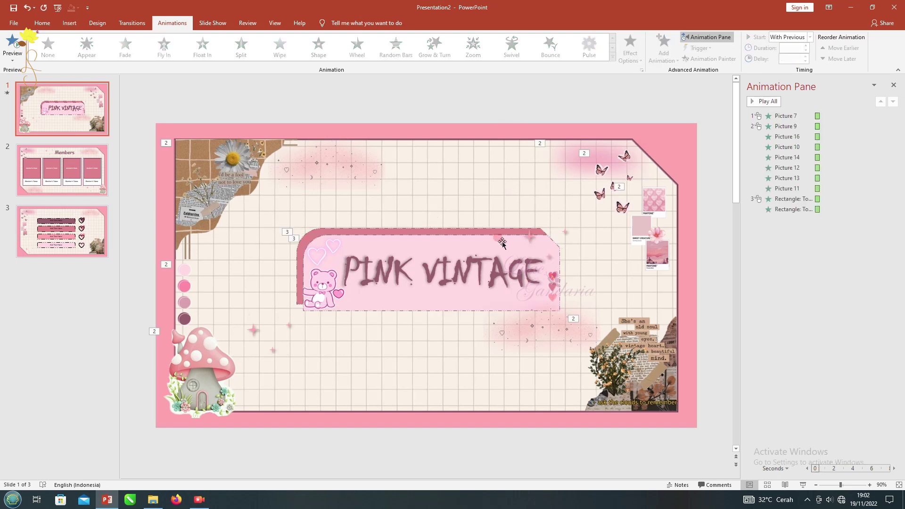
left_click(632, 51)
left_click(639, 208)
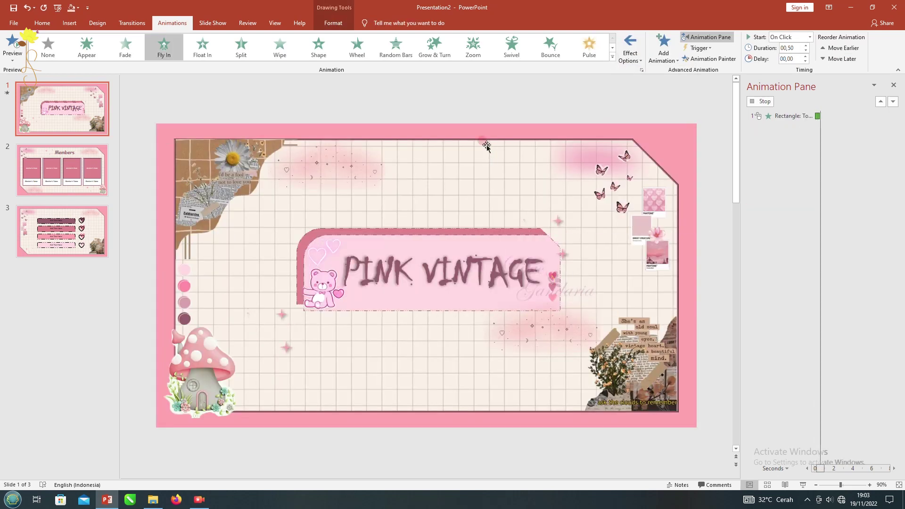
- Apply the Zoom entrance to the PINK VINTAGE title
left_click(308, 281)
left_click(325, 165, "ctrl")
left_click(541, 326, "ctrl")
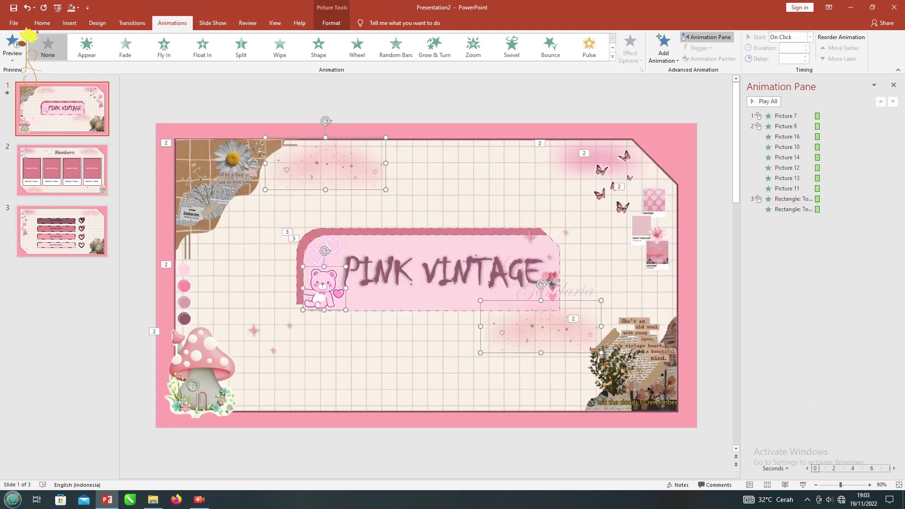
left_click(341, 255, "ctrl")
left_click(381, 247)
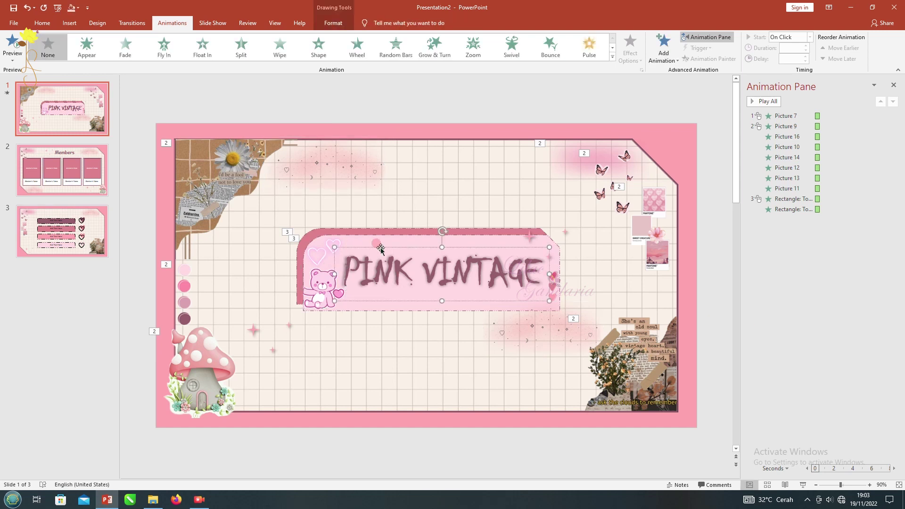
left_click(473, 47)
- Set the title's Zoom effect to animate the text letter by letter
left_click(641, 70)
left_click(500, 260)
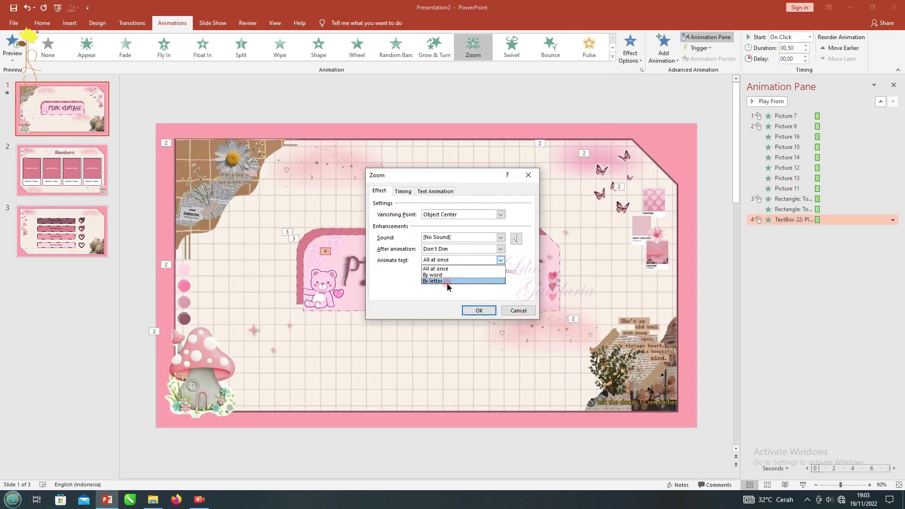
left_click(453, 281)
left_click(479, 310)
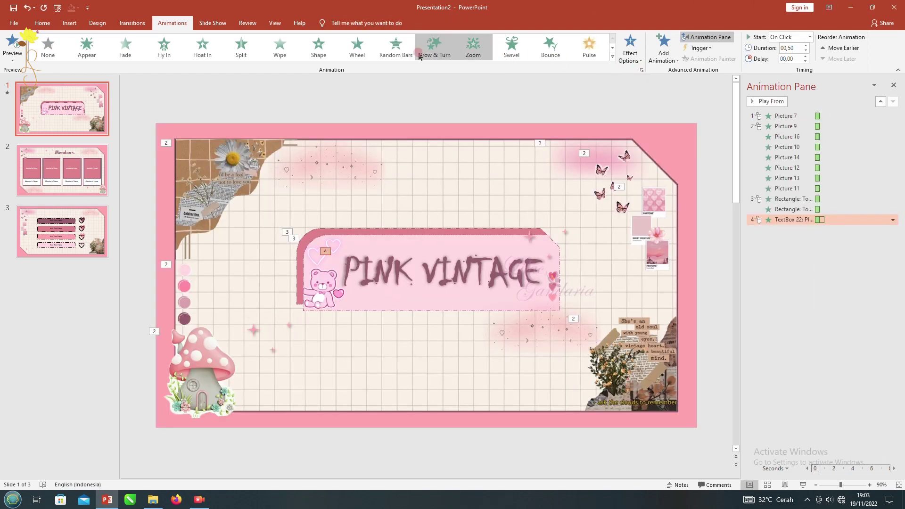
- Try Swivel, Bounce, Float In, Stretch and other entrances on the title, then settle on Zoom
left_click(529, 55)
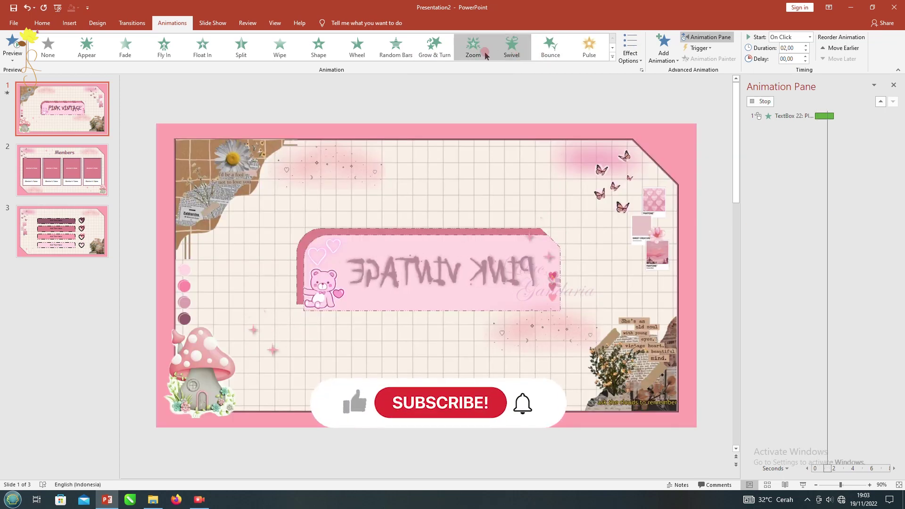
left_click(546, 56)
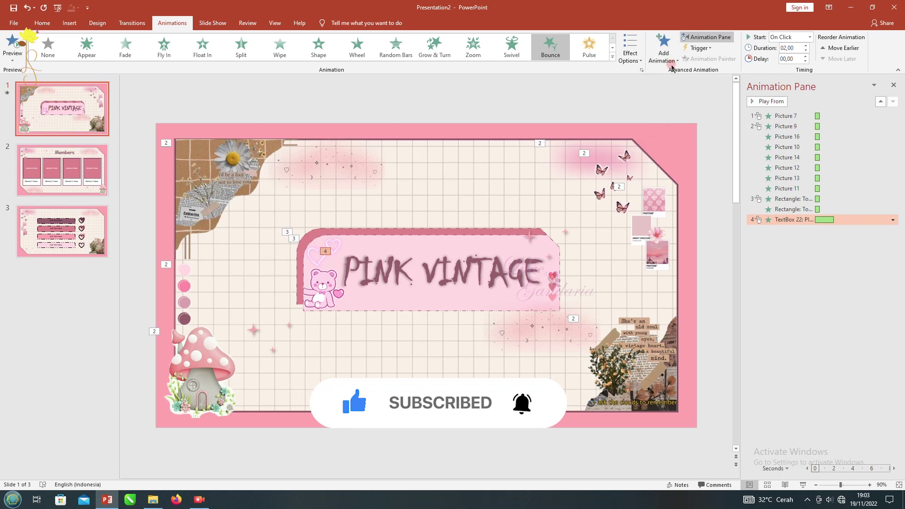
left_click(720, 401)
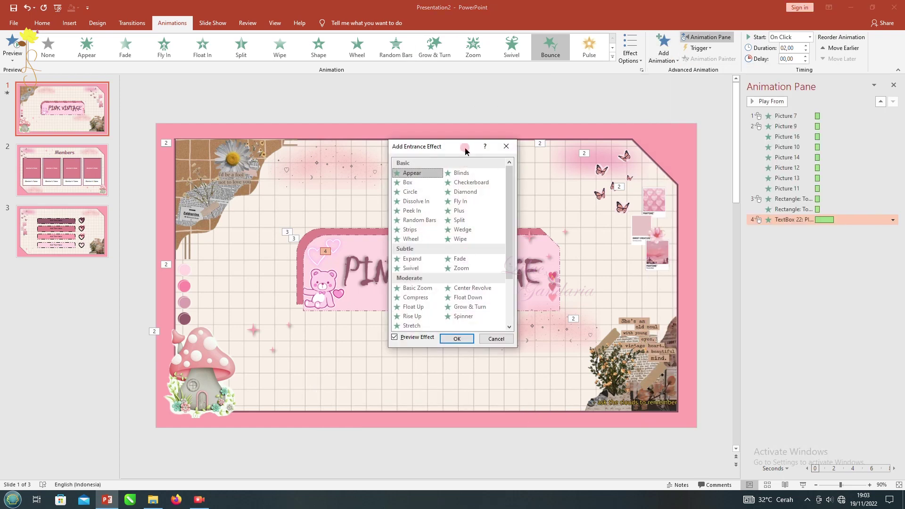
left_click_drag(465, 156, 696, 161)
left_click(645, 312)
left_click(639, 332)
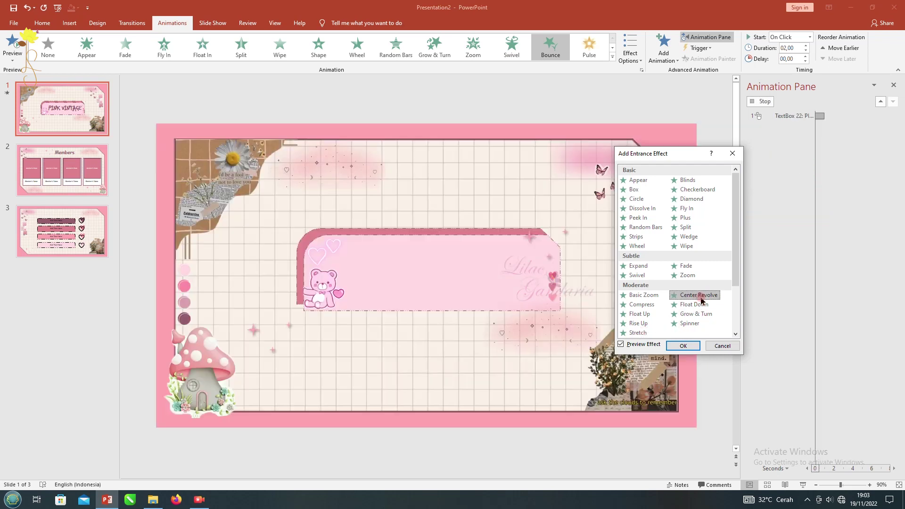
left_click(695, 304)
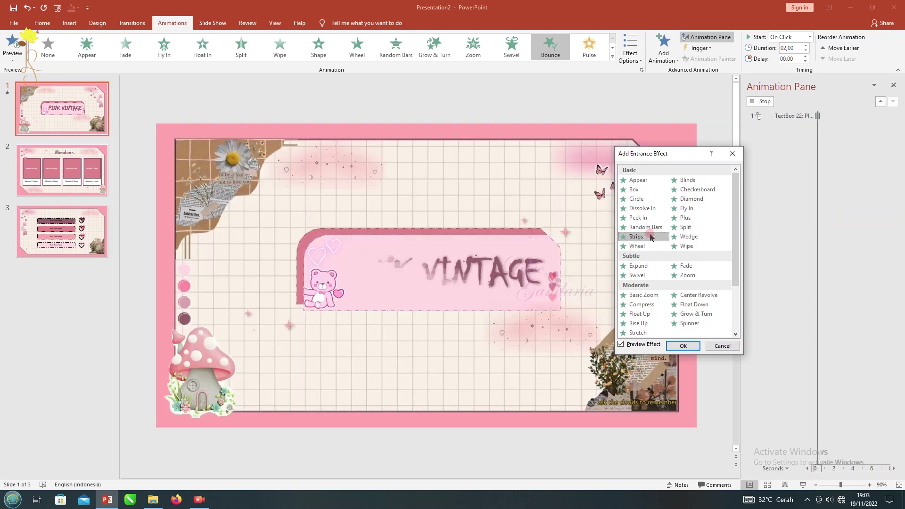
left_click(650, 238)
left_click(693, 246)
left_click(689, 237)
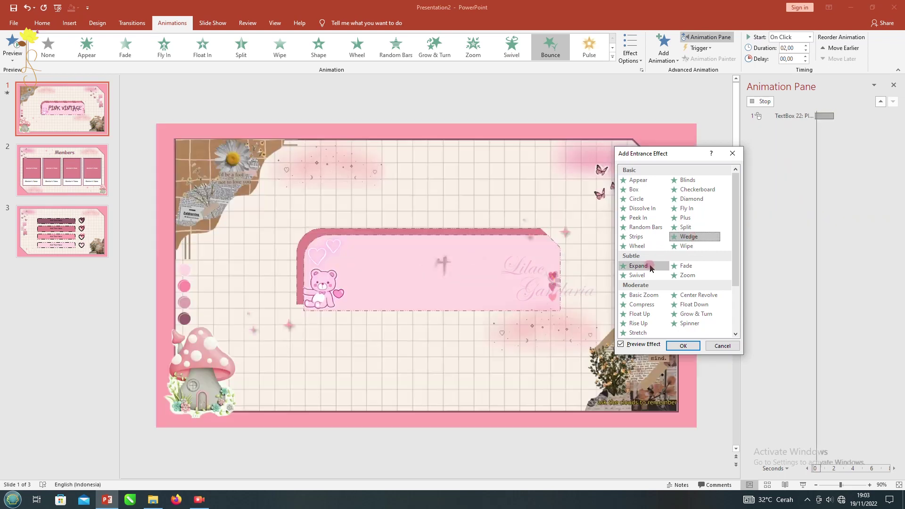
left_click(648, 267)
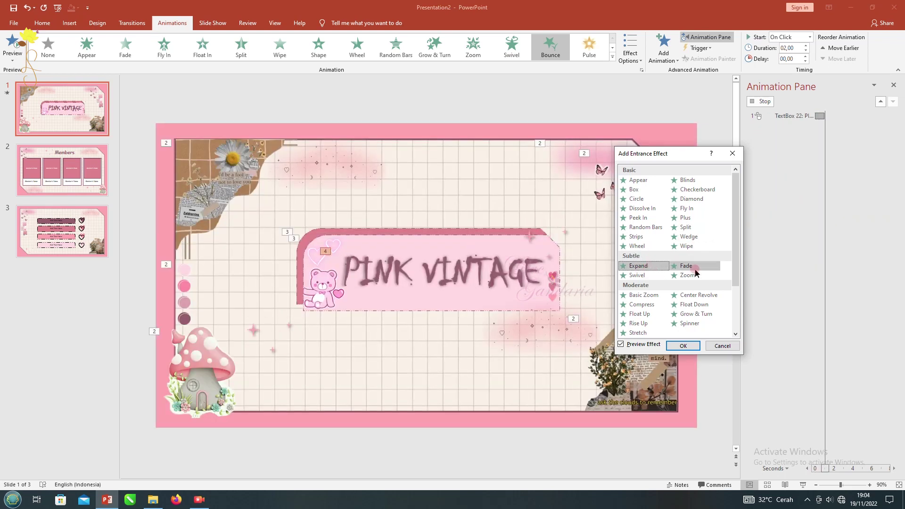
left_click(725, 345)
left_click(474, 47)
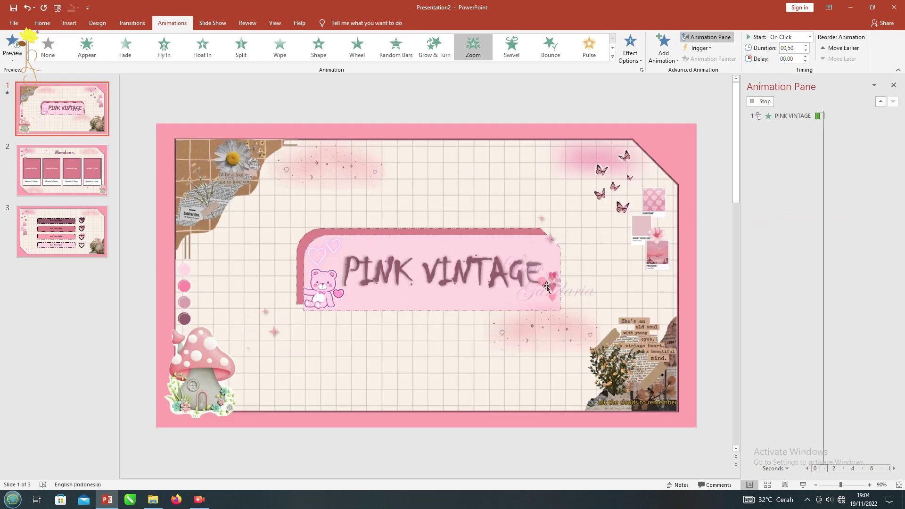
- Give seven decorative pictures, including the heart, a Random Bars entrance and preview slide 1
left_click(447, 331)
left_click(338, 250)
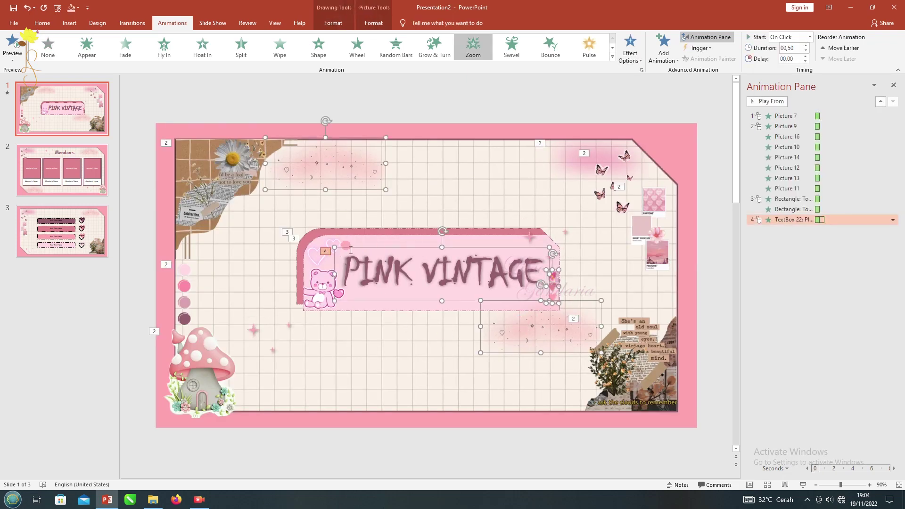
left_click(351, 244)
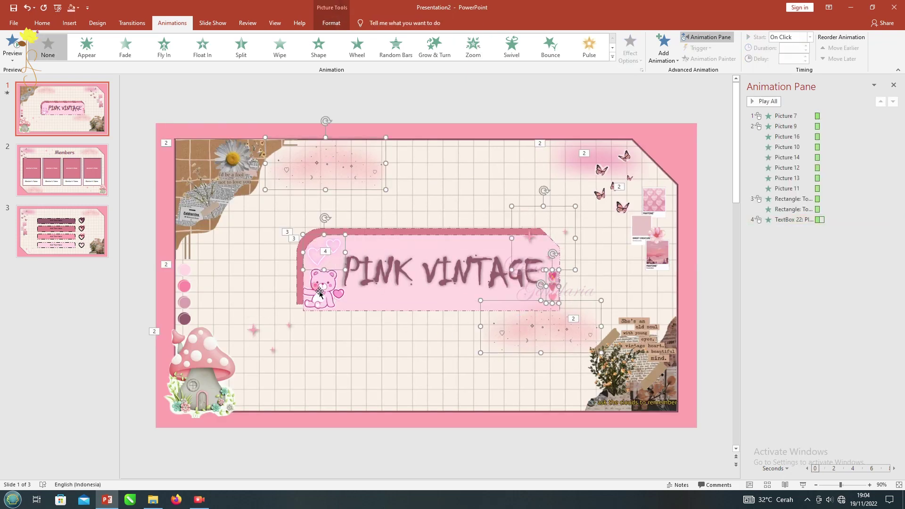
left_click(386, 48)
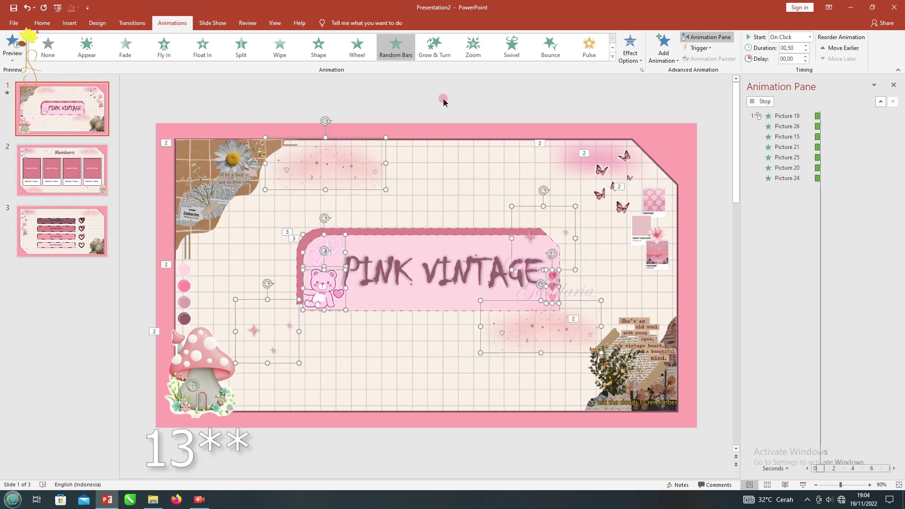
left_click(14, 47)
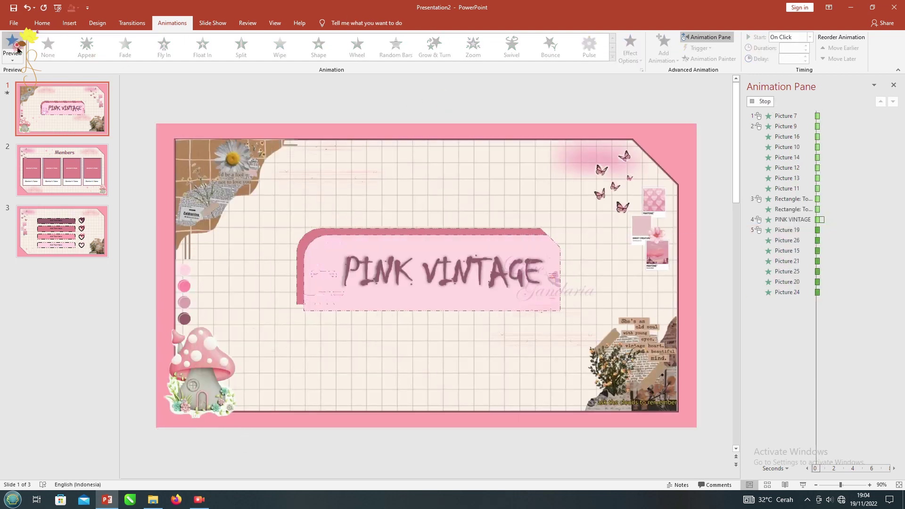
- On the Members slide, give the title Random Bars and the four photo boxes Wipe
left_click(27, 146)
left_click(410, 157)
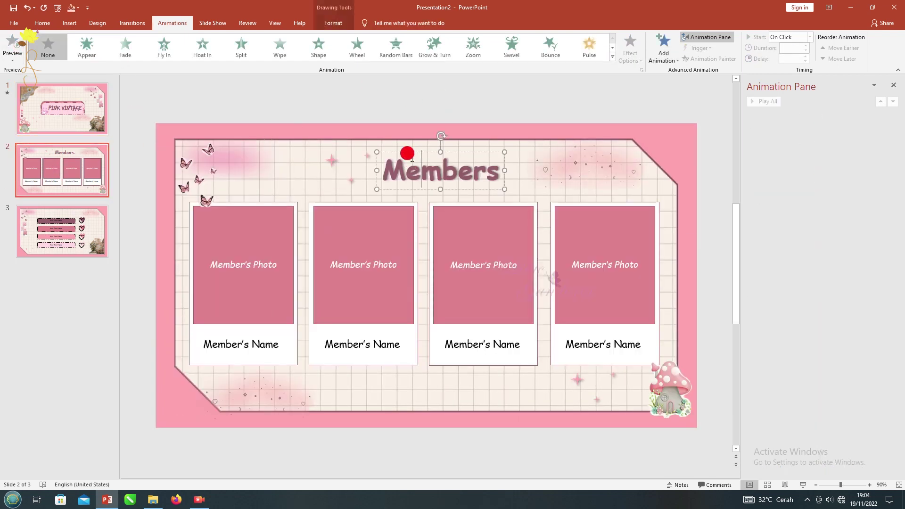
left_click(401, 56)
left_click(263, 243)
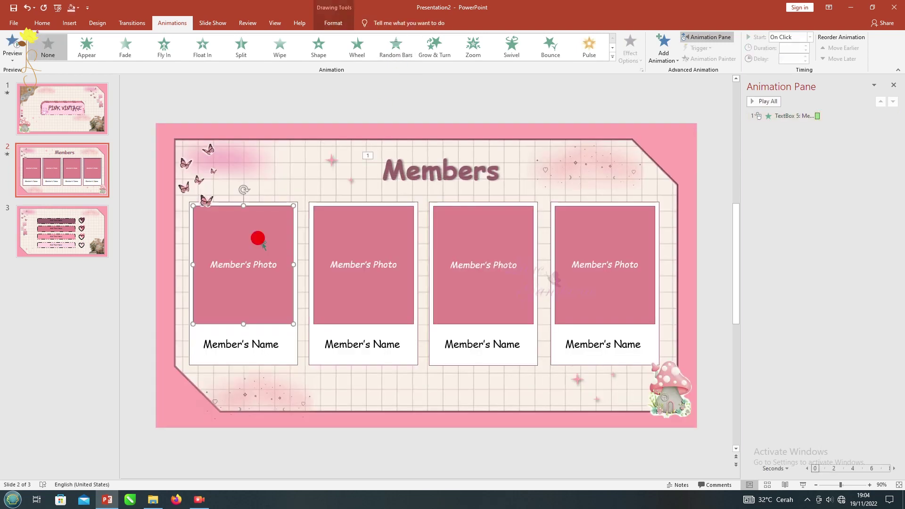
left_click(278, 52)
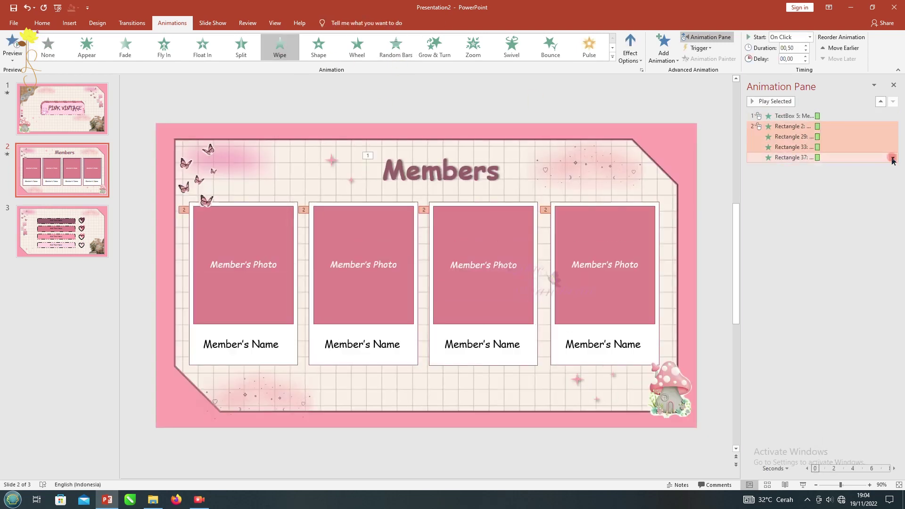
- Give the four name boxes a Split entrance in a different direction
left_click(253, 345)
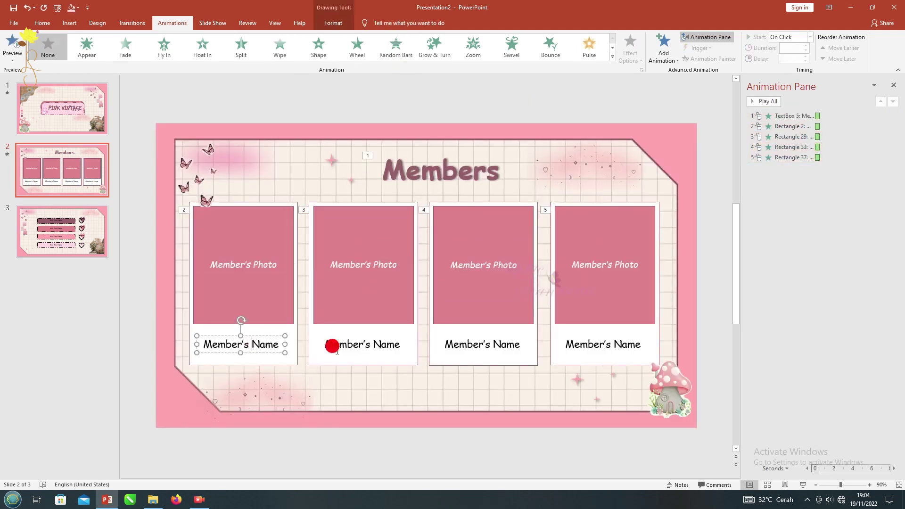
left_click(241, 51)
left_click(393, 343)
left_click(603, 344, "shift")
left_click(630, 52)
left_click(647, 149)
- Make each name start On Click right after its photo box, then preview the slide
left_click(876, 198, "shift")
right_click(841, 194)
left_click(829, 205)
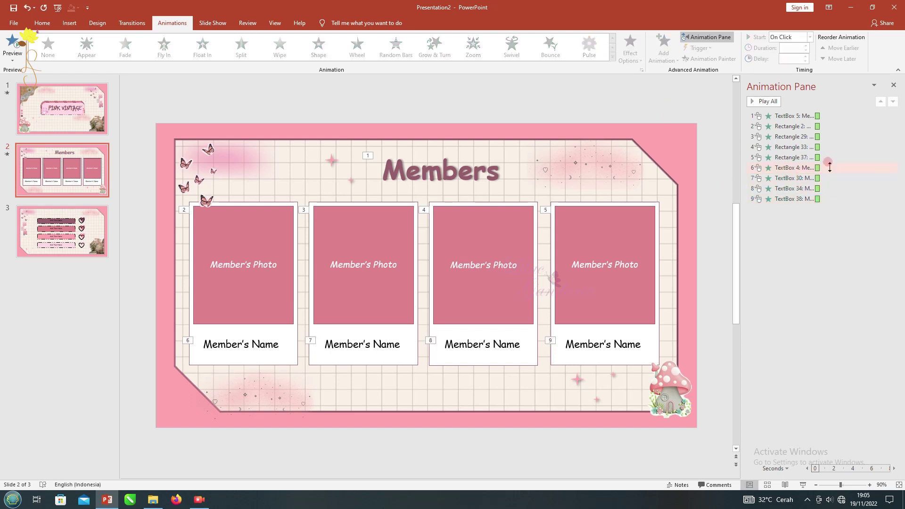
mouse_move(822, 168)
left_mouse_down()
mouse_move(825, 131)
mouse_move(825, 152)
left_mouse_up()
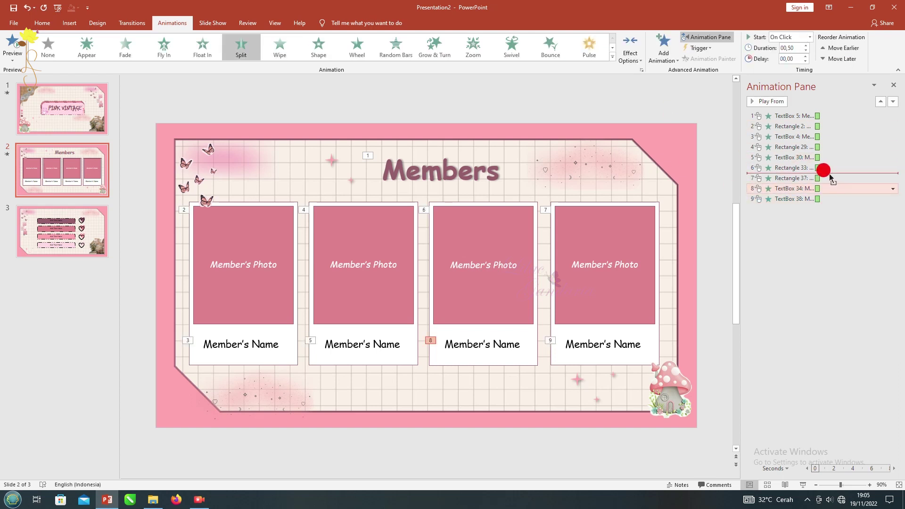
left_click(10, 44)
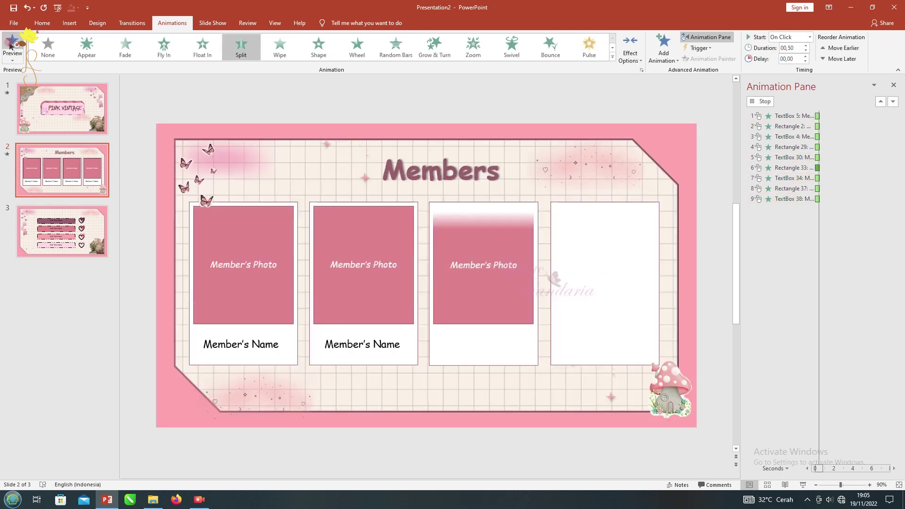
- On slide 3, give the heart shapes a Fly In entrance
left_click(72, 222)
left_click(544, 204)
left_click(542, 255, "shift")
left_click(542, 304, "shift")
left_click(149, 51)
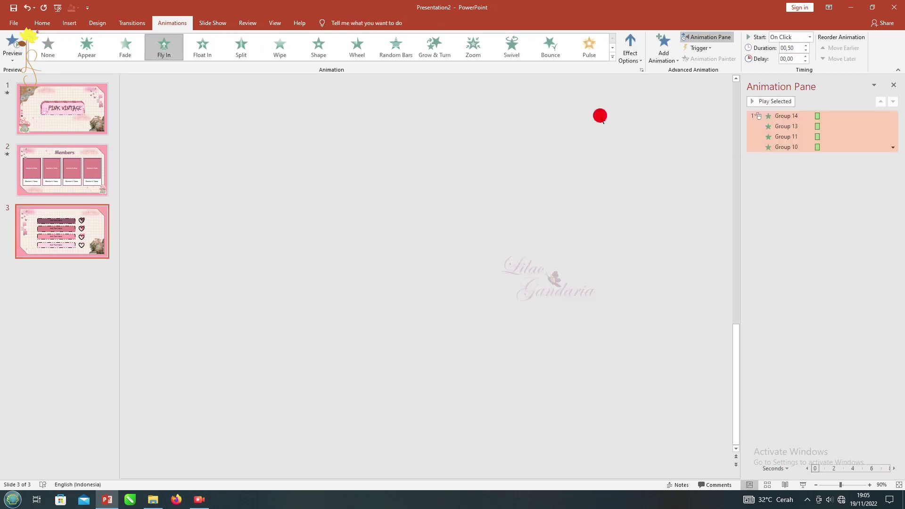
- Make each heart start On Click and the four text boxes wipe in from the left
left_click(892, 147)
left_click(887, 157)
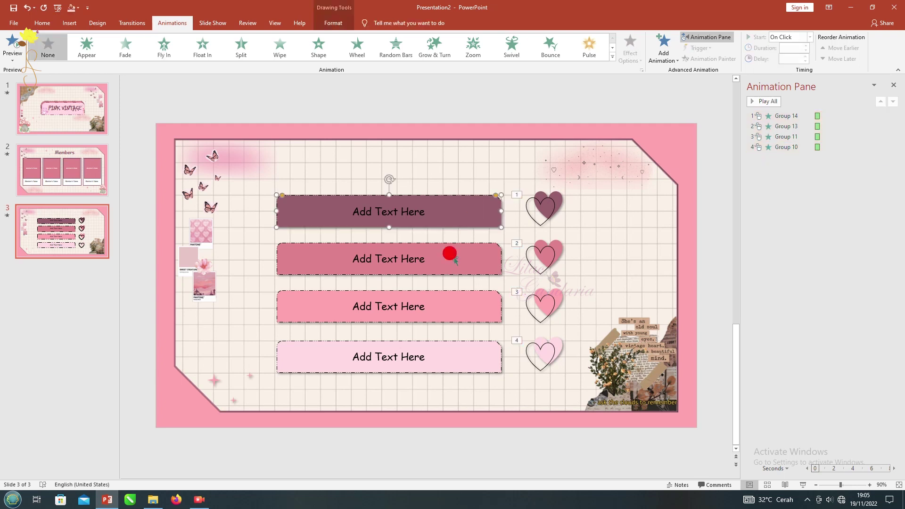
left_click(282, 49)
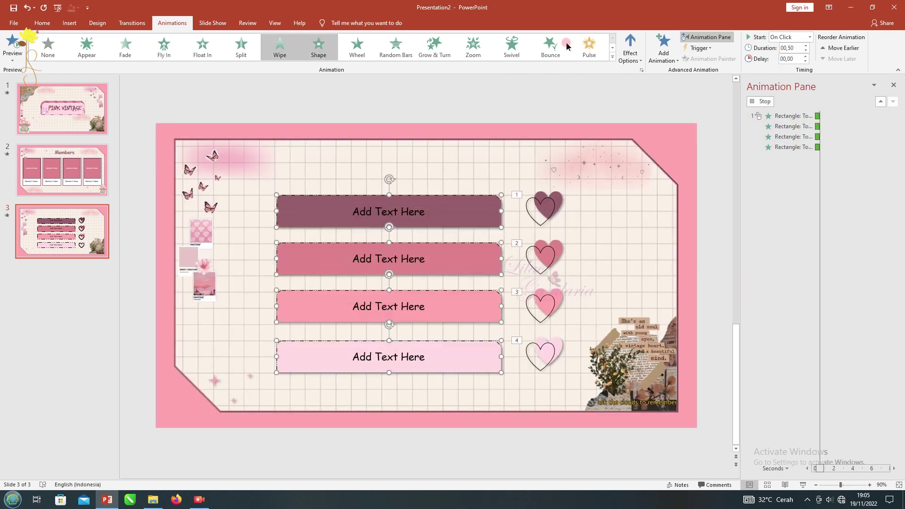
left_click(630, 49)
left_click(655, 105)
- Move each text box animation right after its heart, preview slide 3, and close the animation pane
left_click(893, 188)
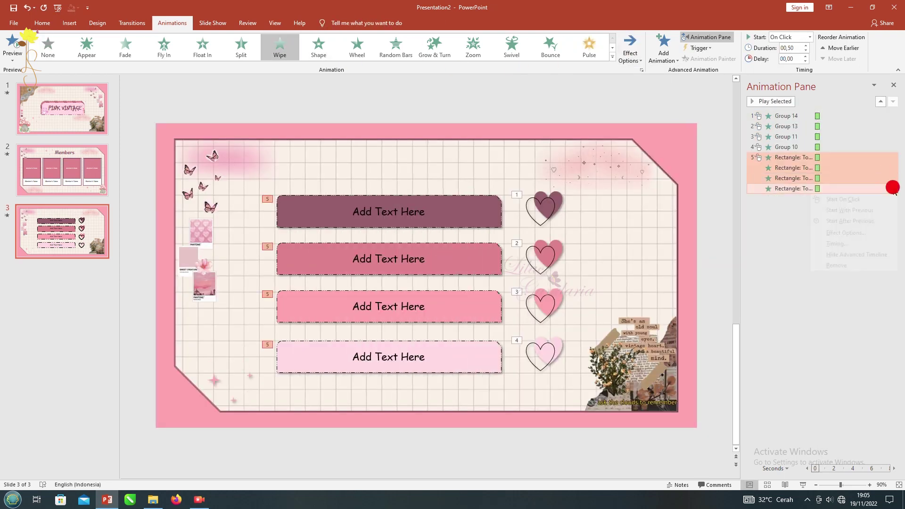
left_click_drag(839, 158, 841, 130)
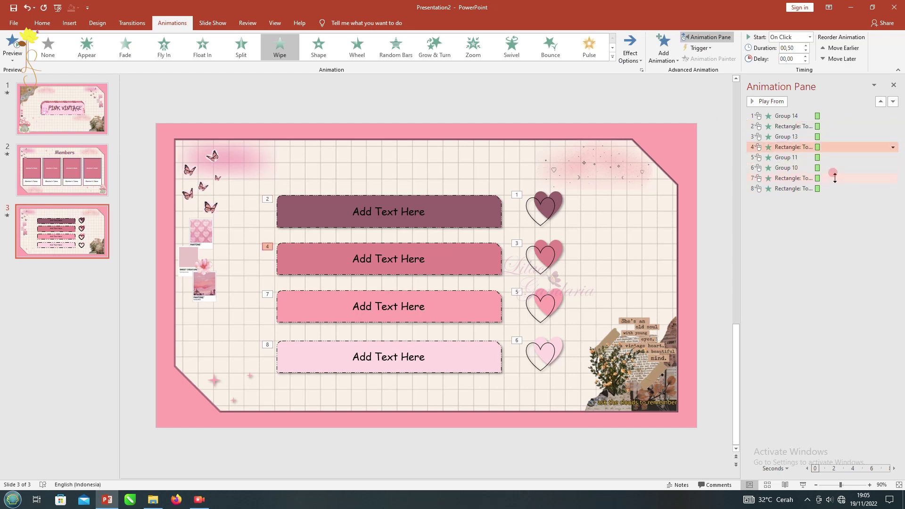
left_click(16, 46)
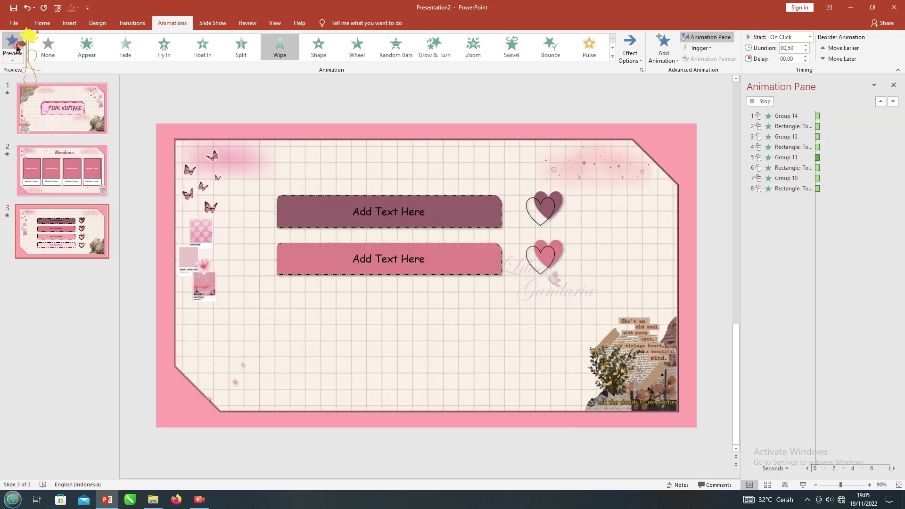
left_click(37, 103)
left_click(893, 84)
- Apply Morph to the Members slide and Drape to slide 3, then start the slideshow from slide 1
left_click(132, 22)
left_click(90, 180)
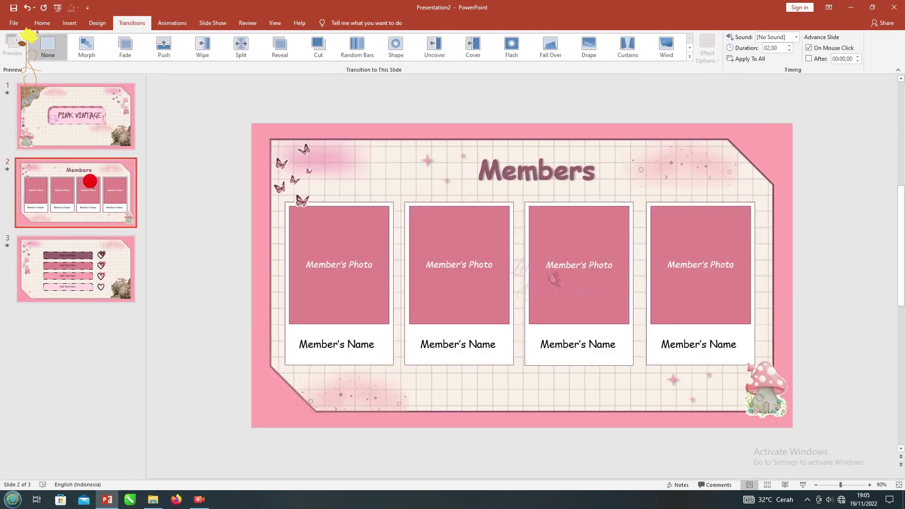
left_click(84, 45)
left_click(86, 255)
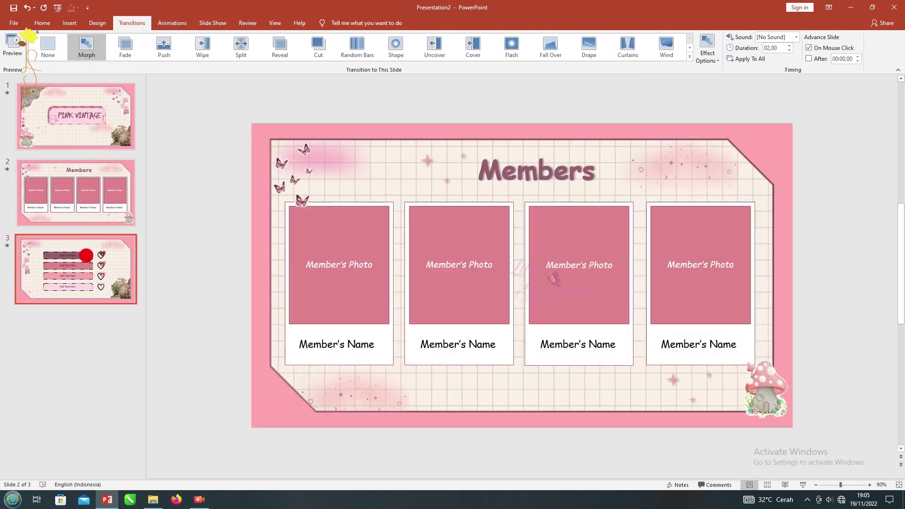
left_click(587, 52)
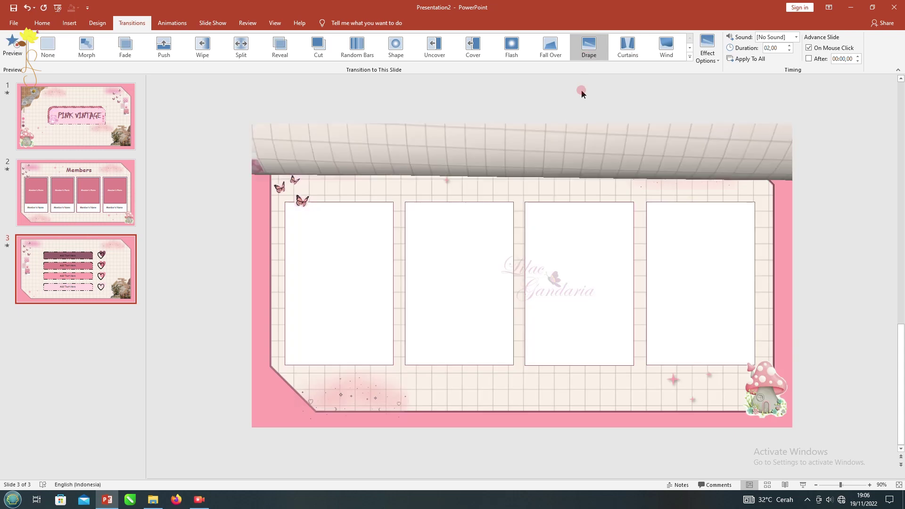
left_click(103, 122)
left_click(47, 23)
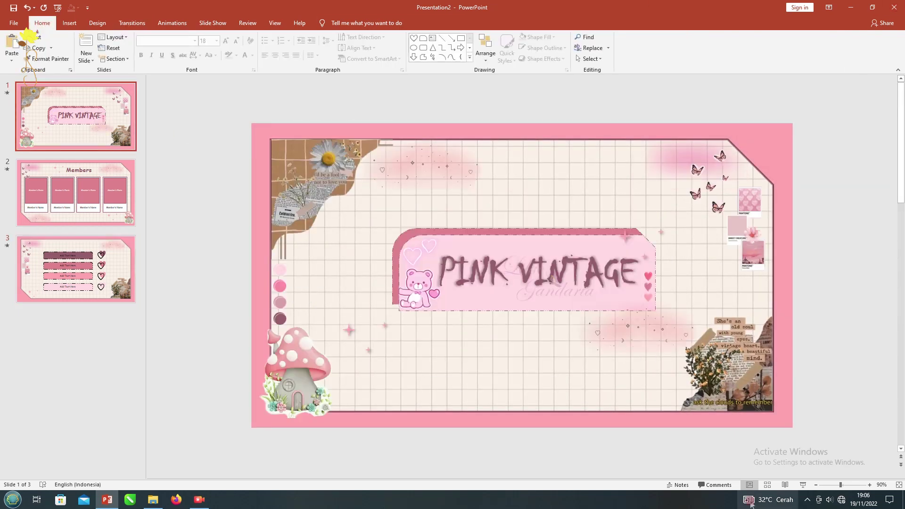
left_click(803, 486)
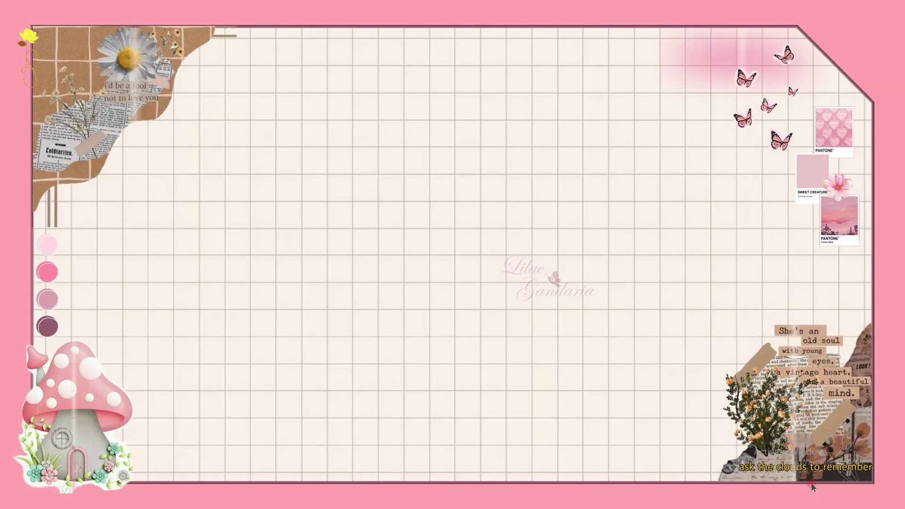